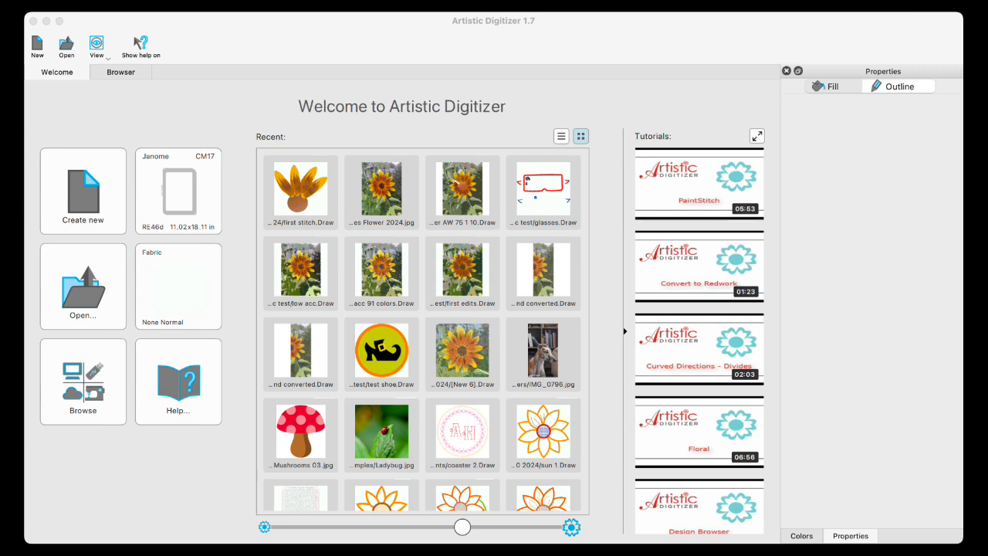
- Open Annies Flower 2024.jpg from the Graphics Class 2024 folder as Auto-digitize / Trace to outlines with the resolution set to 300 dpi
{"action": "left_click", "coordinate": [190, 89]}
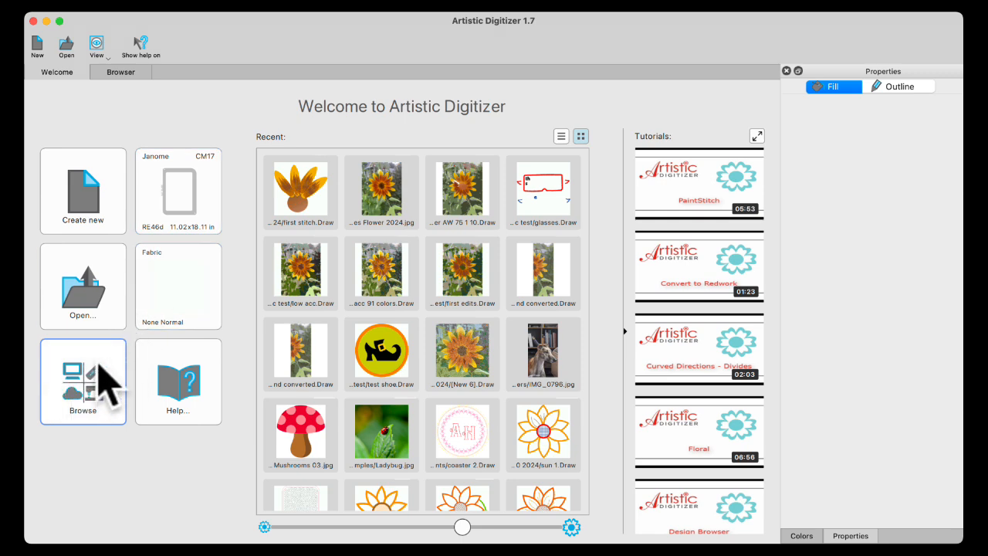
{"action": "left_click", "coordinate": [93, 389]}
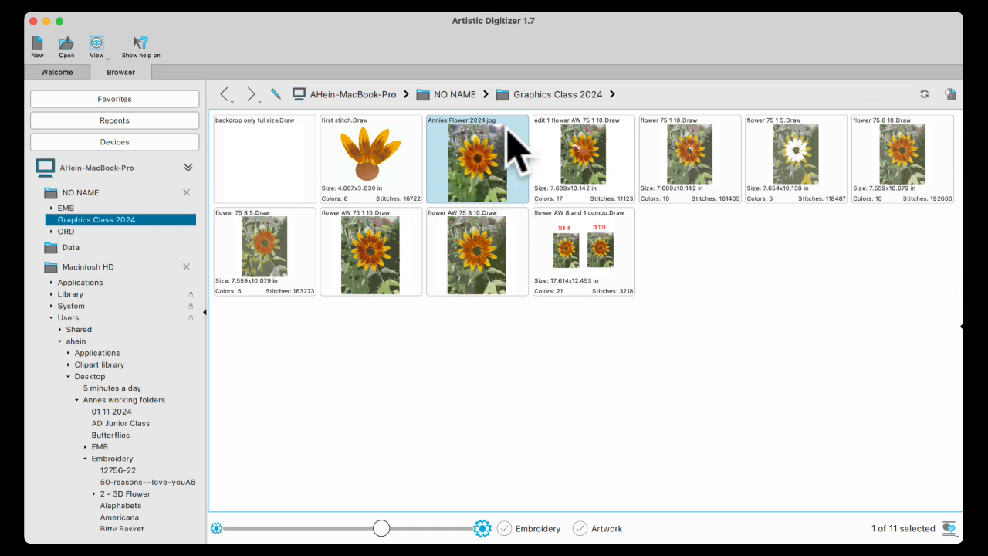
{"action": "double_click", "coordinate": [471, 163]}
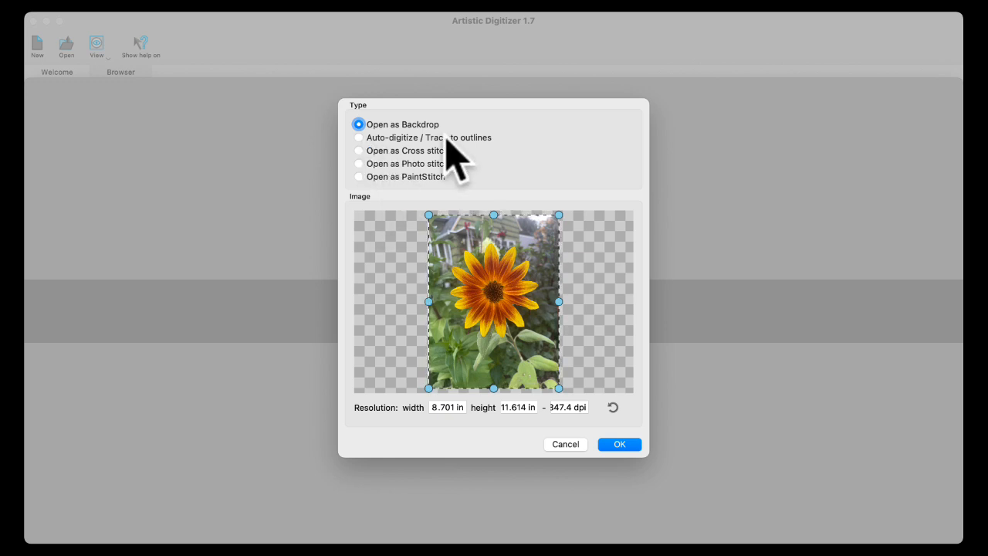
{"action": "left_click", "coordinate": [359, 137]}
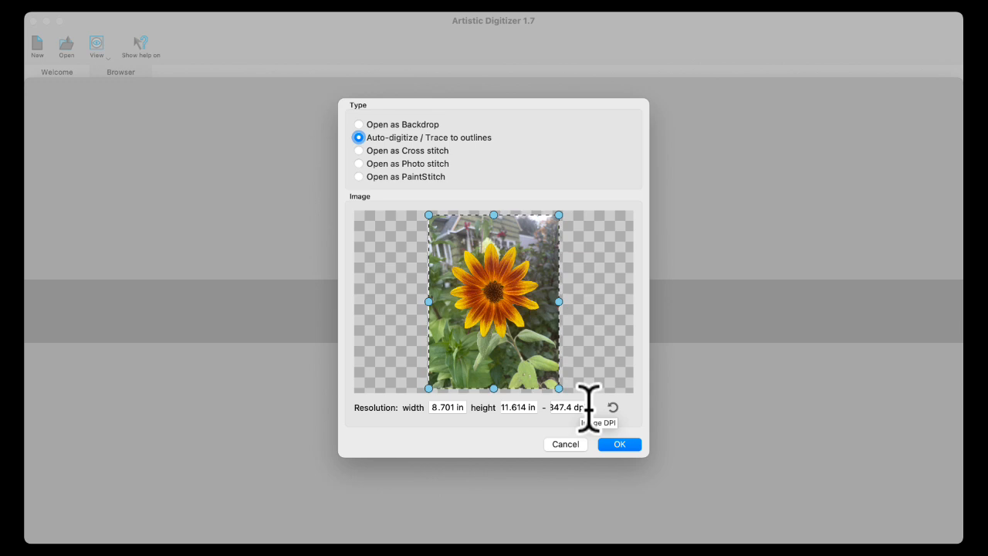
{"action": "triple_click", "coordinate": [570, 407]}
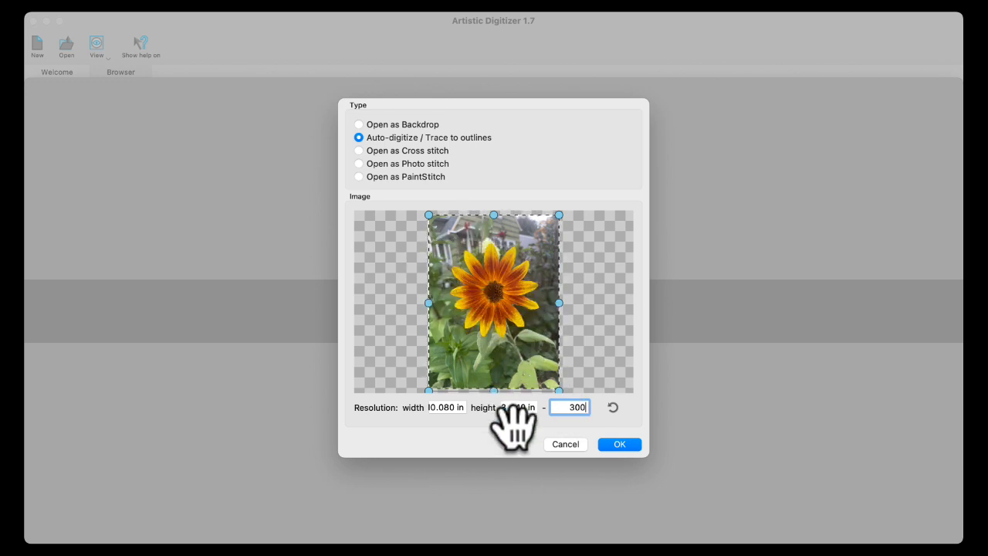
{"action": "left_click", "coordinate": [620, 445]}
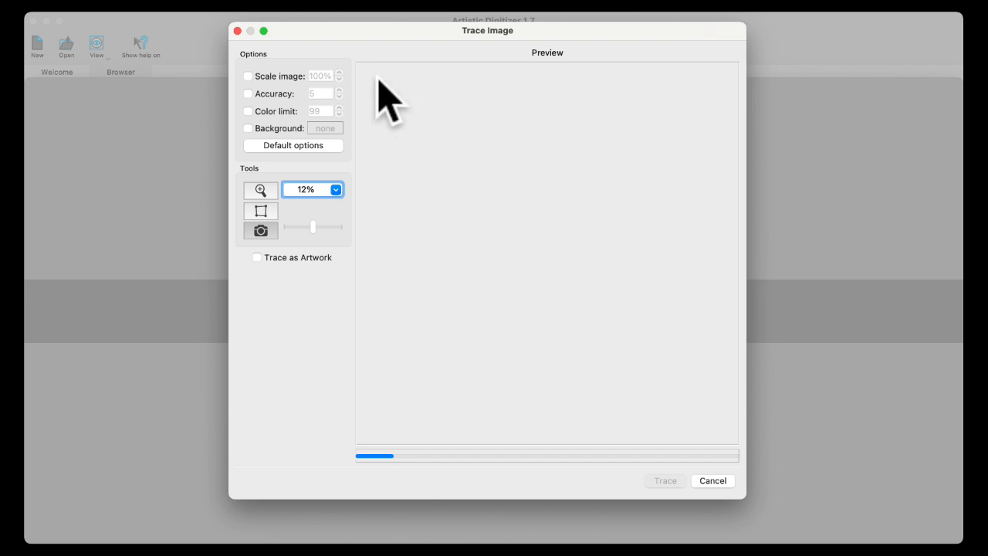
- Trace the flower photo with the image scaled to 75%, accuracy 1 and a color limit of 10
{"action": "left_click", "coordinate": [247, 77]}
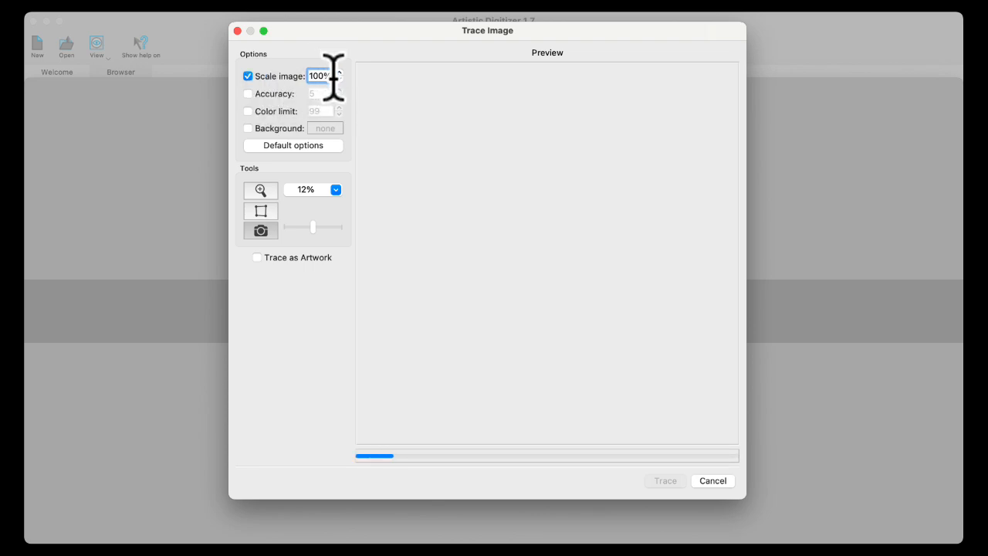
{"action": "left_click_drag", "start_coordinate": [334, 76], "coordinate": [307, 76]}
{"action": "type", "text": "75"}
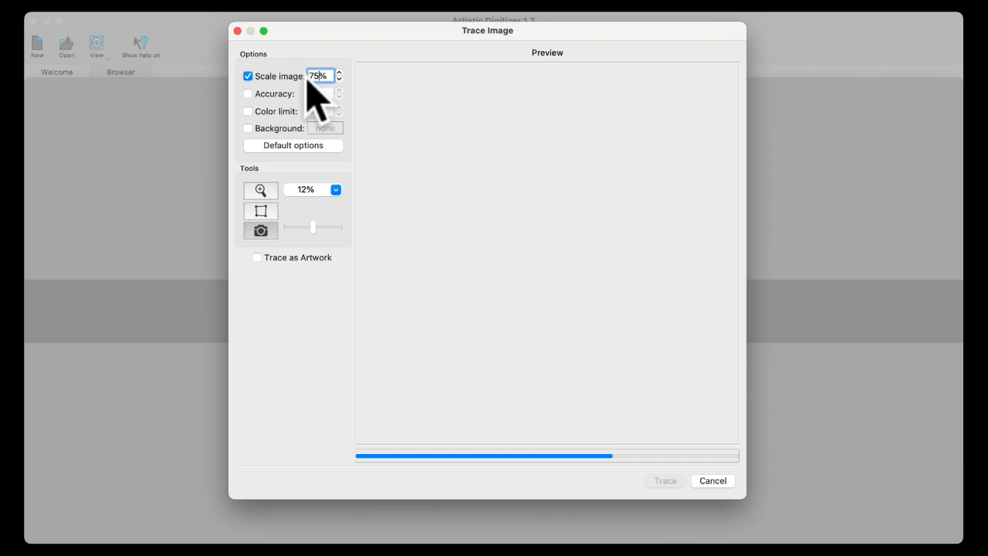
{"action": "left_click", "coordinate": [248, 93]}
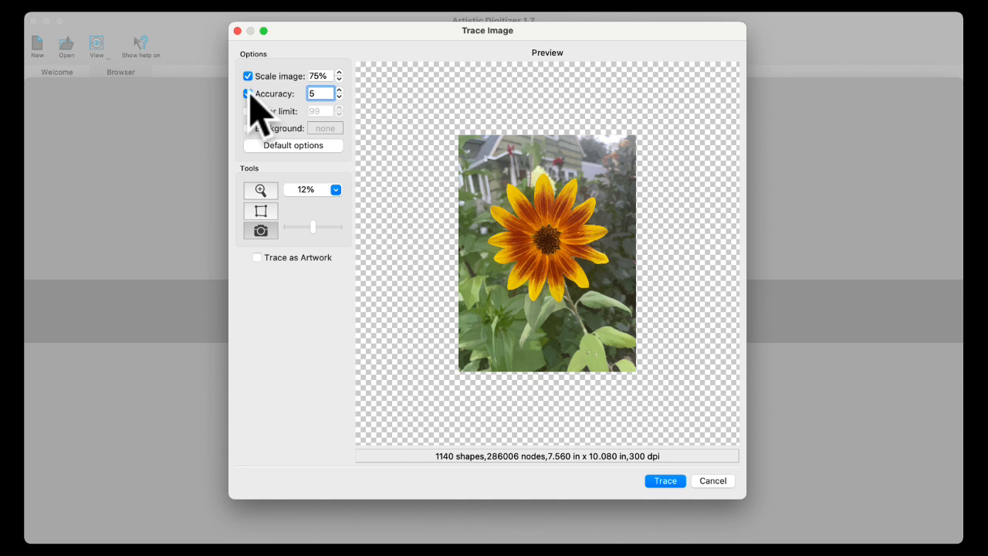
{"action": "left_click", "coordinate": [339, 96]}
{"action": "type", "text": "8"}
{"action": "type", "text": "1"}
{"action": "left_click", "coordinate": [247, 111]}
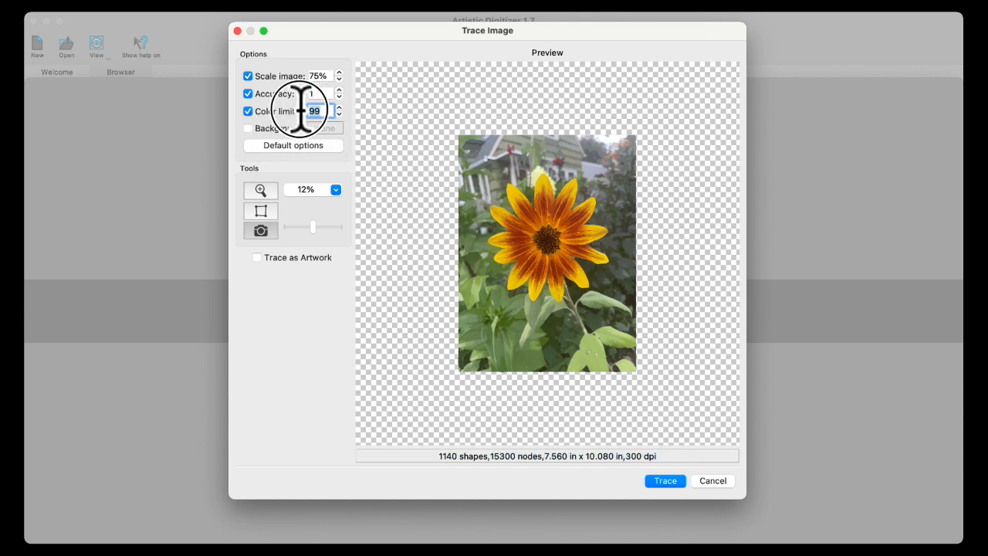
{"action": "type", "text": "10"}
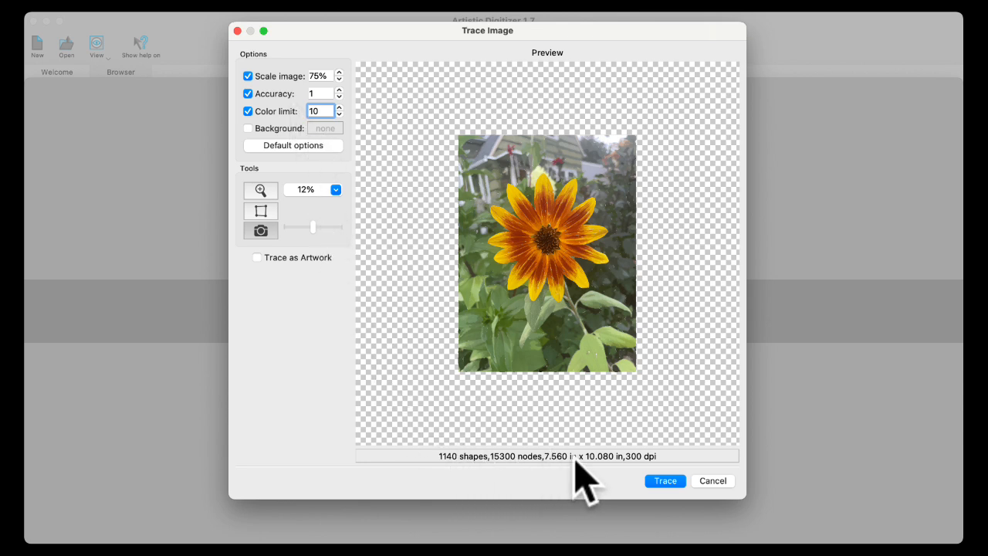
{"action": "left_click", "coordinate": [665, 480]}
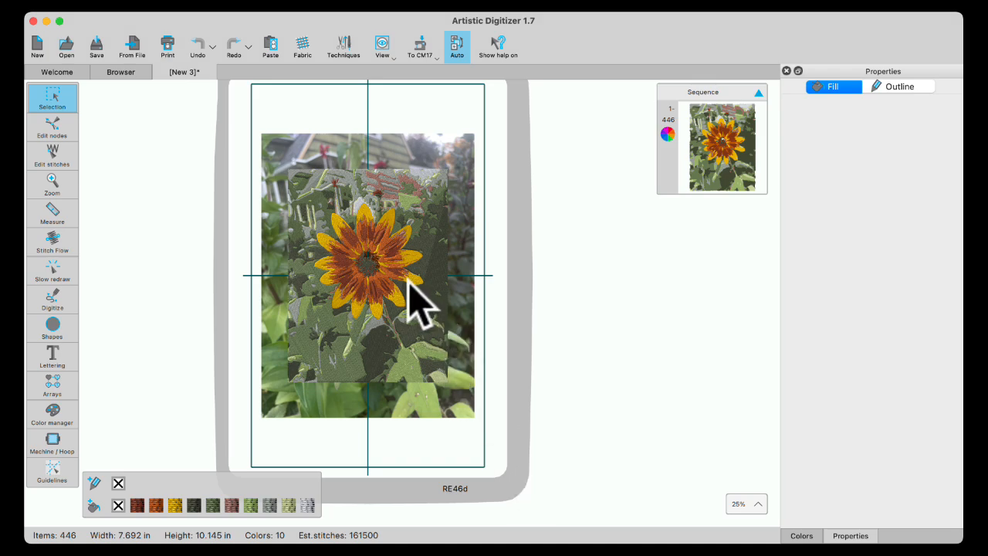
- Scale the backdrop photo to 75% in its backdrop properties to match the size of the traced embroidery
{"action": "scroll", "coordinate": [395, 292], "scroll_direction": "up", "scroll_amount": 3}
{"action": "scroll", "coordinate": [395, 291], "scroll_direction": "up", "scroll_amount": 6}
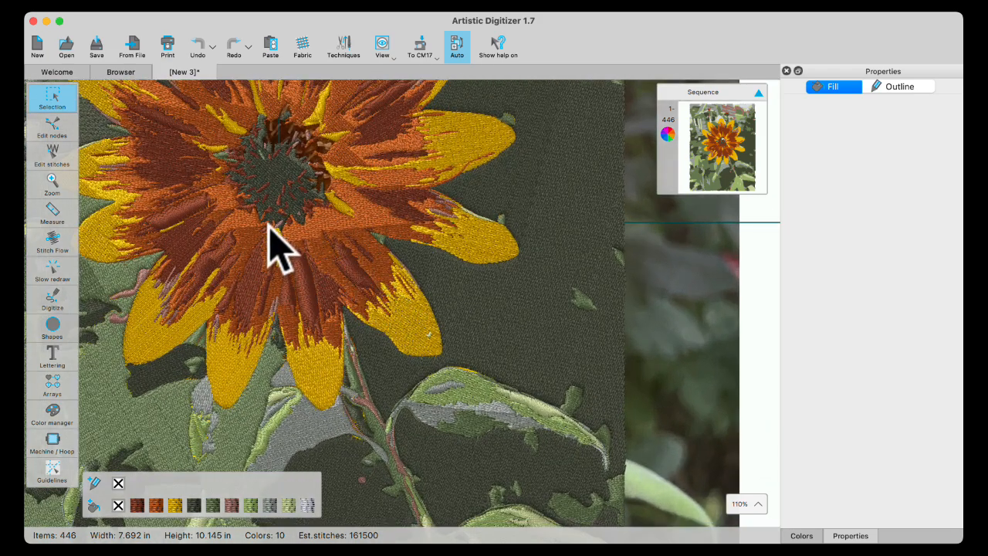
{"action": "scroll", "coordinate": [276, 237], "scroll_direction": "down", "scroll_amount": 1}
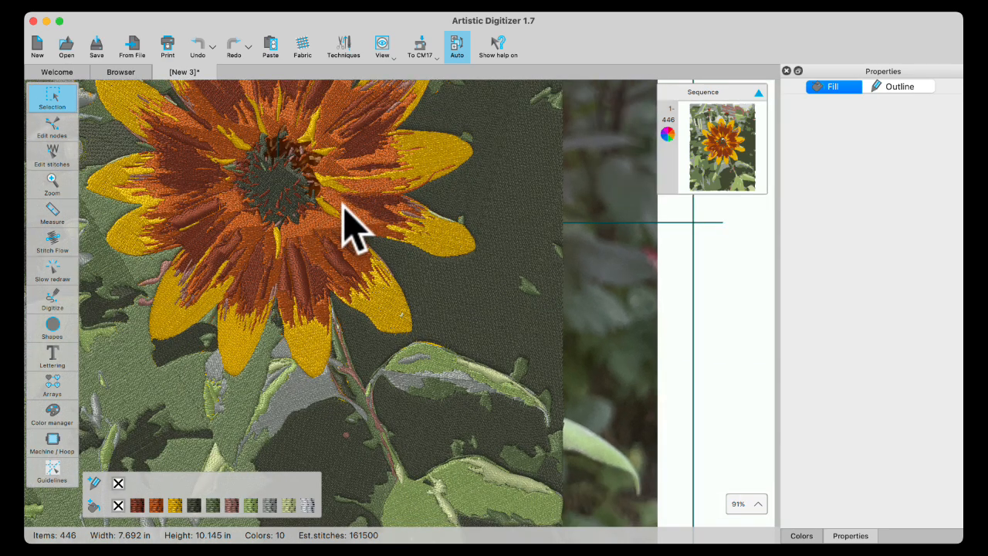
{"action": "scroll", "coordinate": [338, 220], "scroll_direction": "down", "scroll_amount": 1}
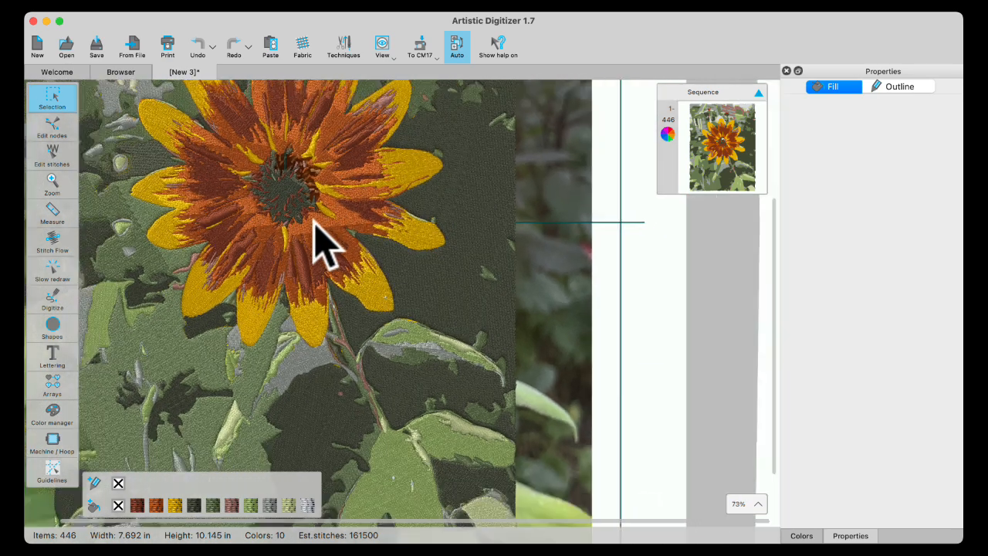
{"action": "scroll", "coordinate": [313, 221], "scroll_direction": "down", "scroll_amount": 4}
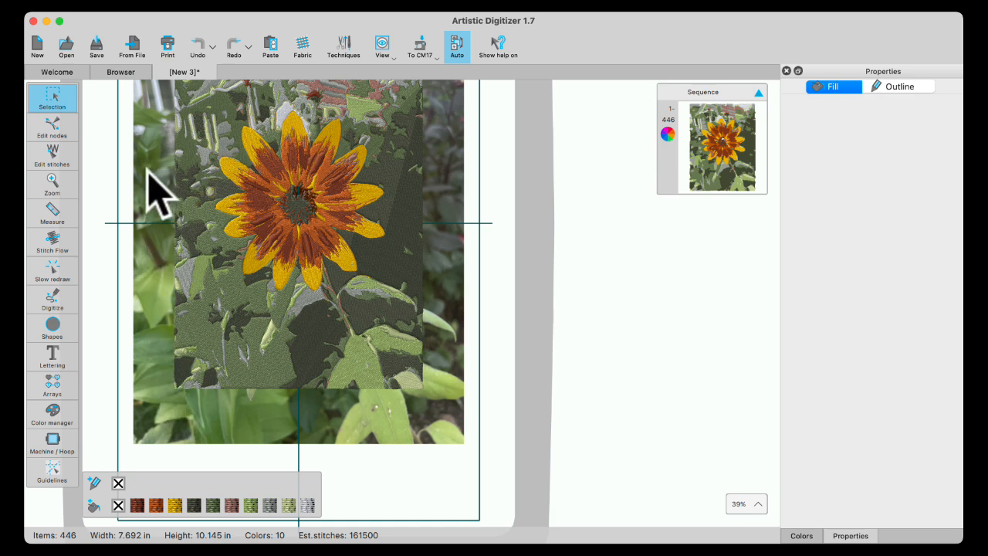
{"action": "left_click", "coordinate": [171, 2]}
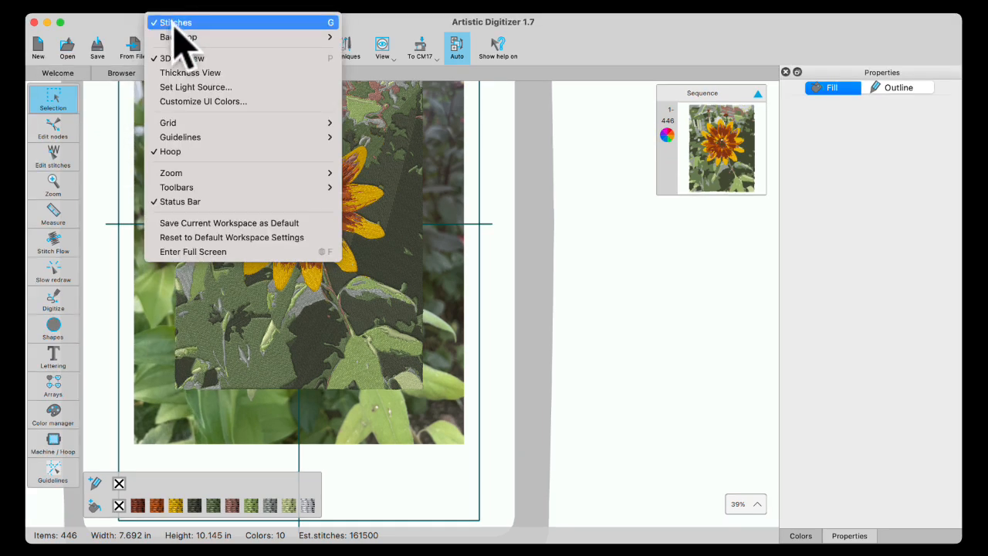
{"action": "mouse_move", "coordinate": [176, 34]}
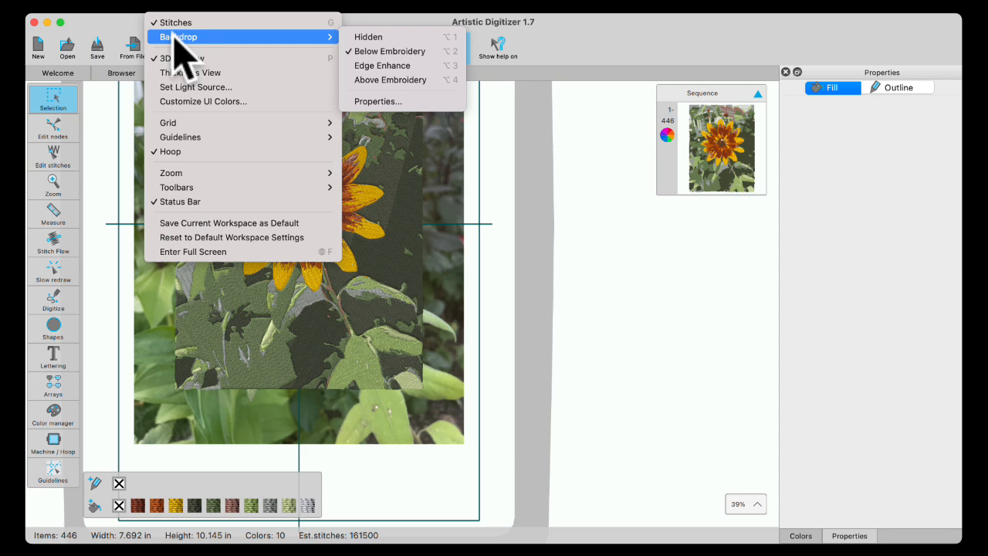
{"action": "left_click", "coordinate": [371, 101]}
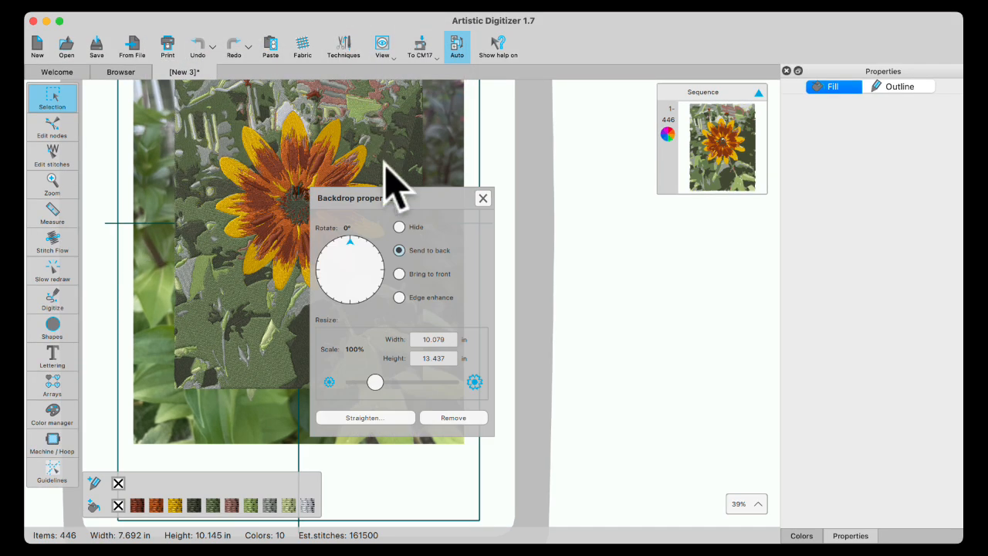
{"action": "left_click_drag", "start_coordinate": [409, 199], "coordinate": [579, 200]}
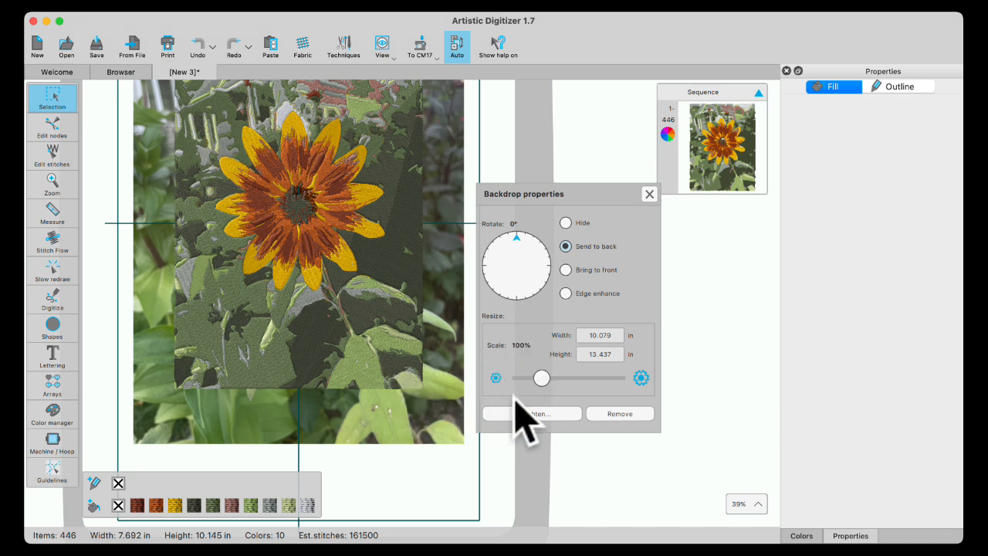
{"action": "left_click_drag", "start_coordinate": [542, 377], "coordinate": [537, 378]}
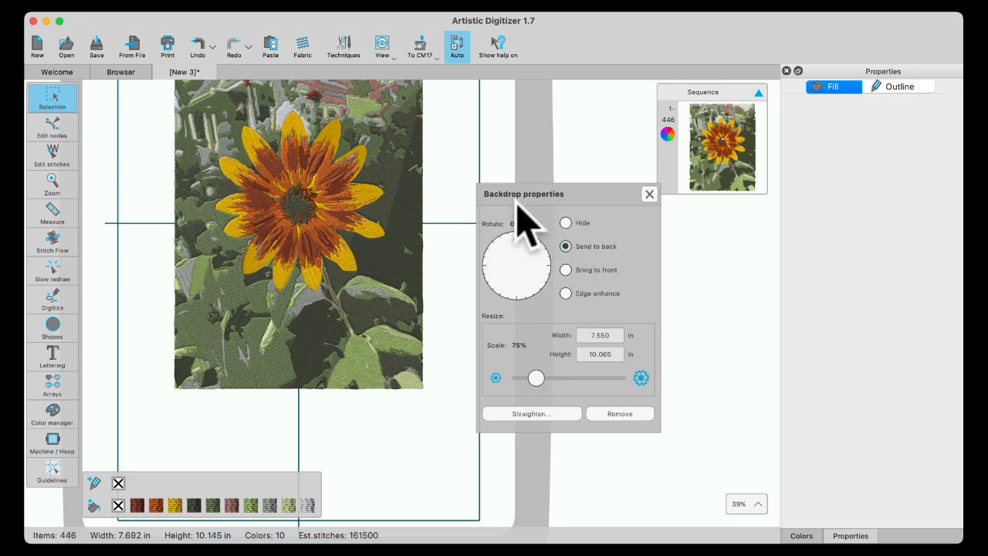
- Compare the stitches at the flower's center with the photo by bringing the backdrop to the front and sending it to the back again
{"action": "left_click", "coordinate": [565, 269]}
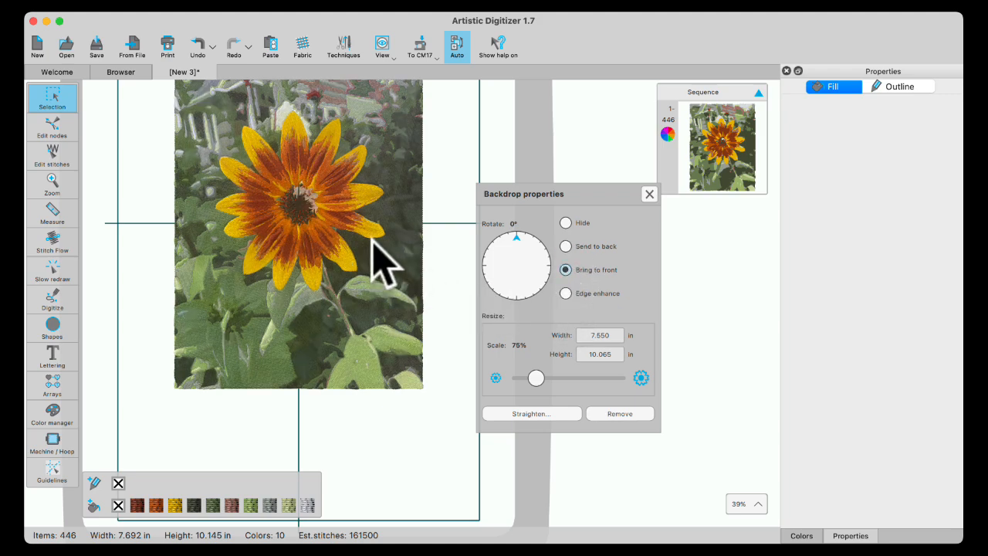
{"action": "scroll", "coordinate": [325, 228], "scroll_direction": "up", "scroll_amount": 5}
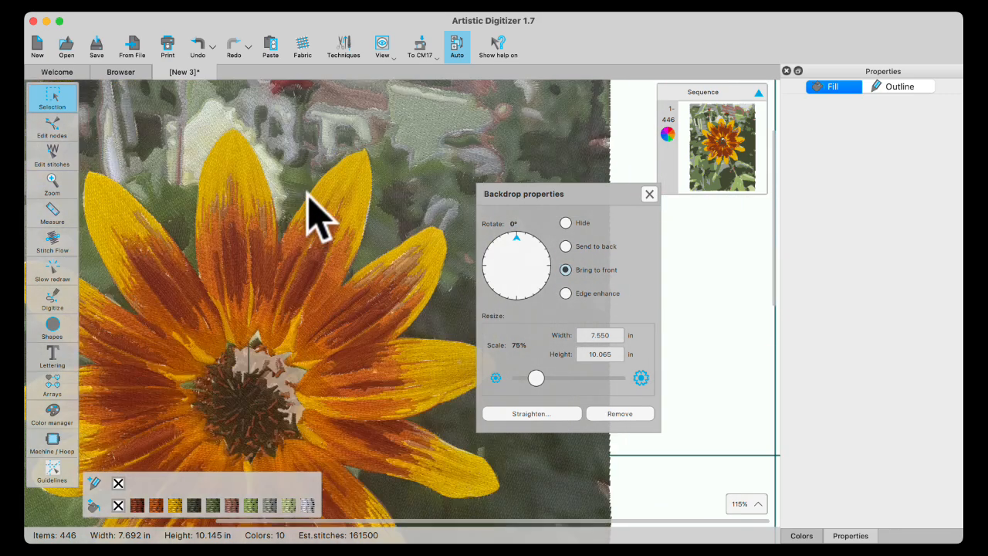
{"action": "scroll", "coordinate": [282, 337], "scroll_direction": "up", "scroll_amount": 6}
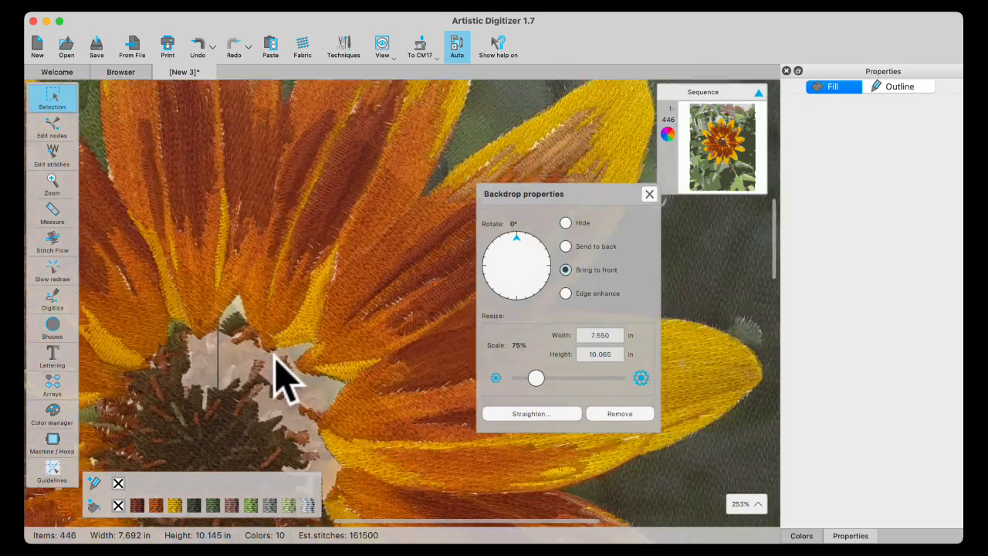
{"action": "scroll", "coordinate": [275, 354], "scroll_direction": "down", "scroll_amount": 5}
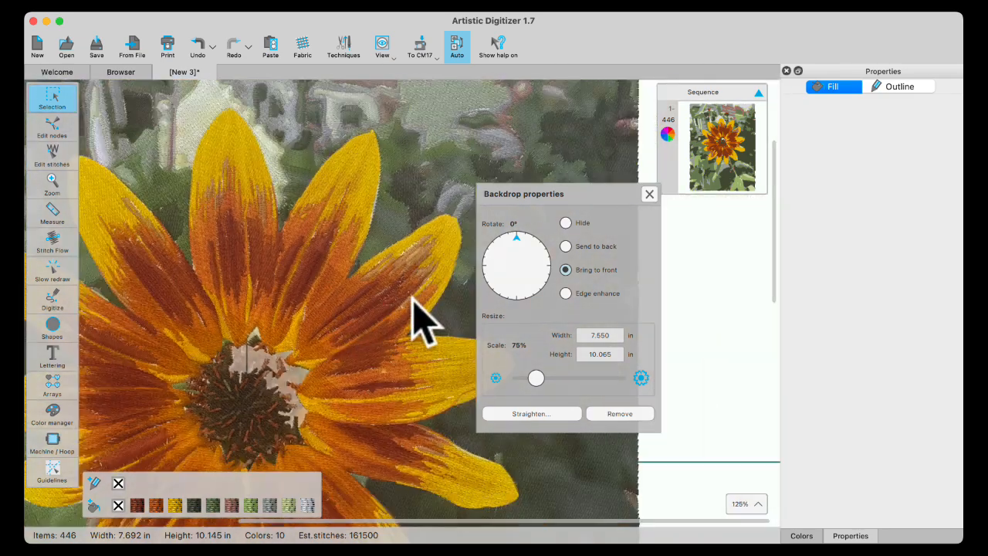
{"action": "left_click", "coordinate": [565, 246]}
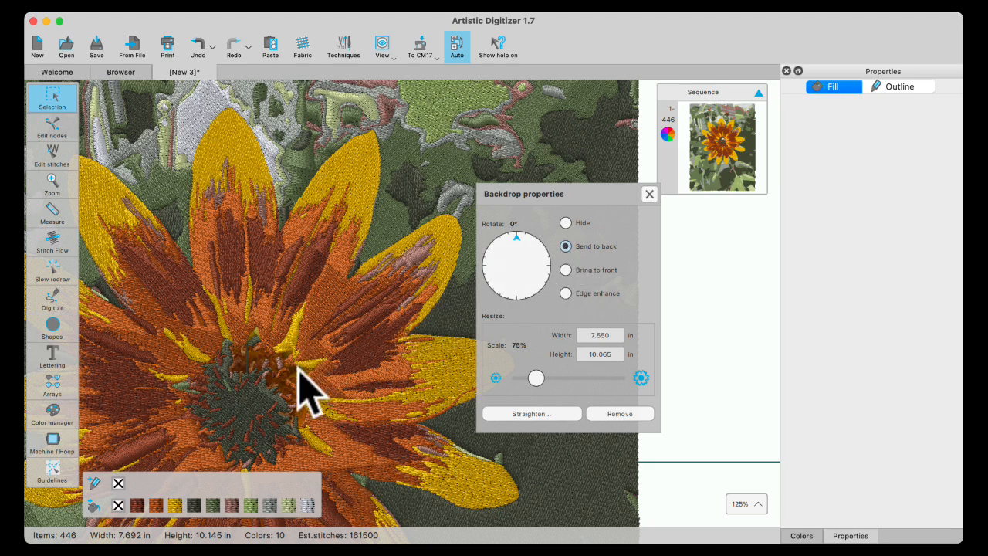
{"action": "scroll", "coordinate": [278, 374], "scroll_direction": "up", "scroll_amount": 6}
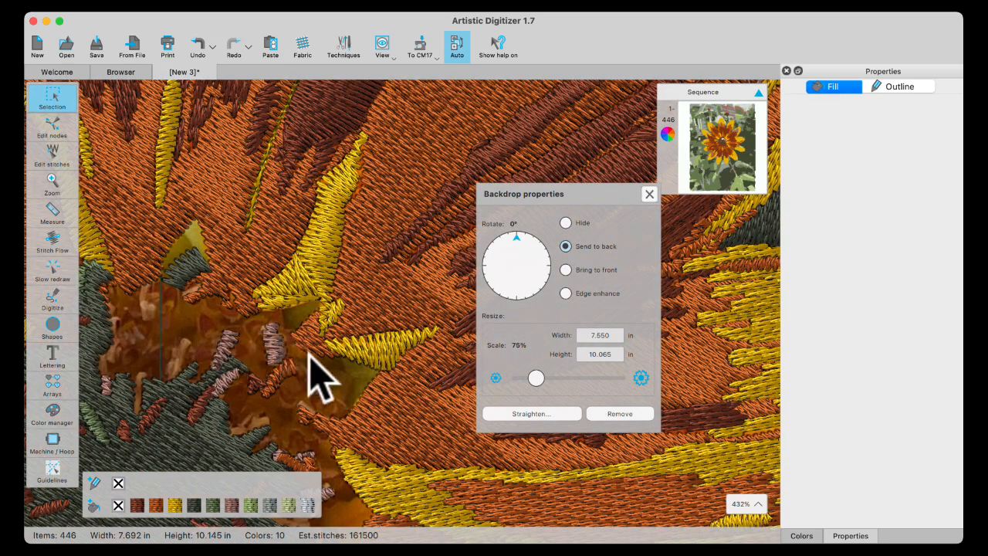
{"action": "scroll", "coordinate": [288, 373], "scroll_direction": "down", "scroll_amount": 3}
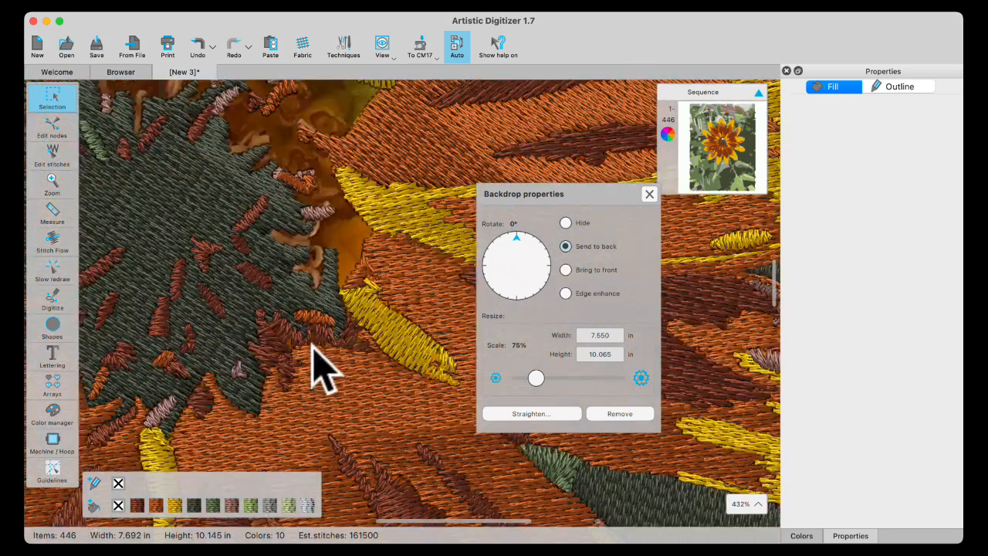
{"action": "scroll", "coordinate": [308, 340], "scroll_direction": "down", "scroll_amount": 2}
{"action": "scroll", "coordinate": [309, 340], "scroll_direction": "down", "scroll_amount": 3}
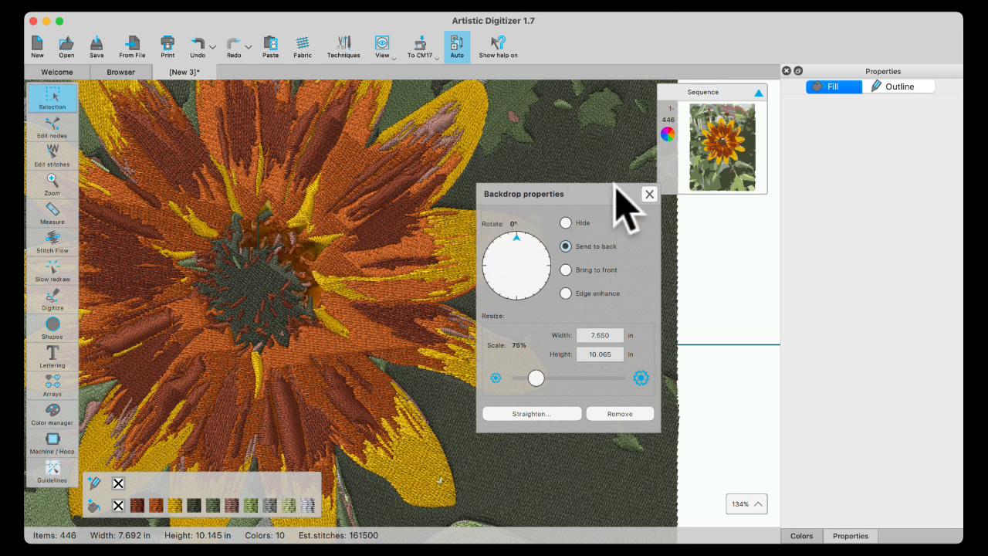
{"action": "left_click", "coordinate": [649, 195]}
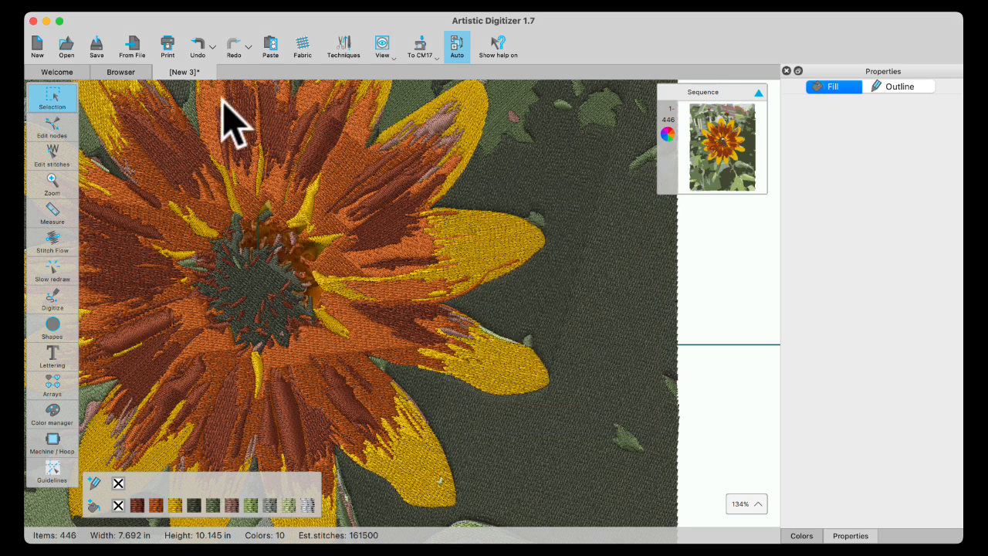
- Close the new traced document without saving and open flower 75 1 10.Draw from the Graphics Class 2024 folder
{"action": "left_click", "coordinate": [160, 71]}
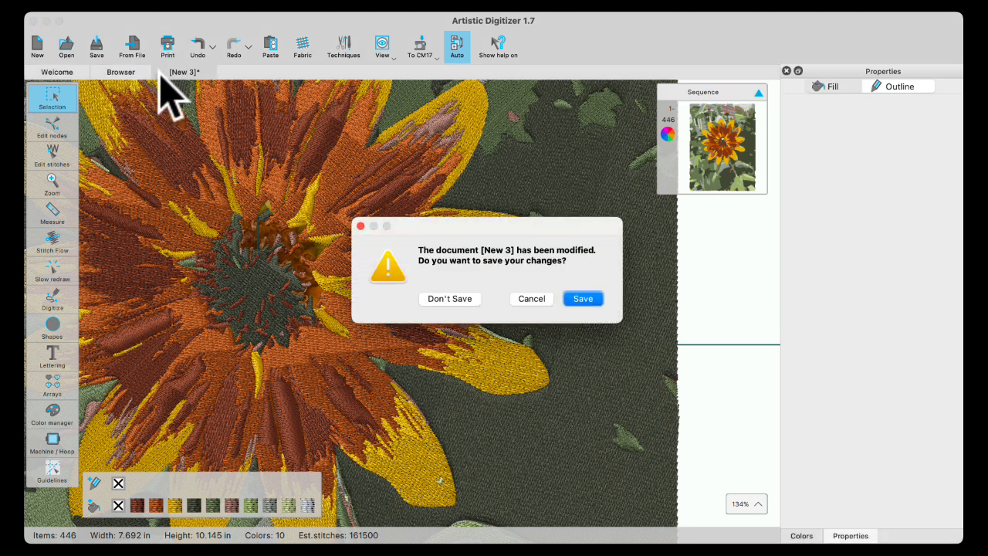
{"action": "left_click", "coordinate": [457, 302]}
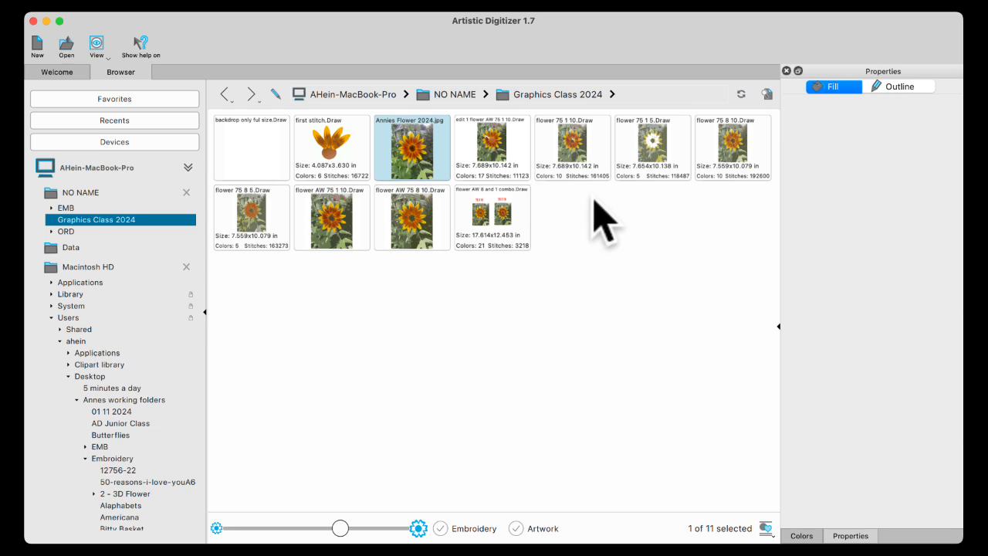
{"action": "double_click", "coordinate": [576, 132]}
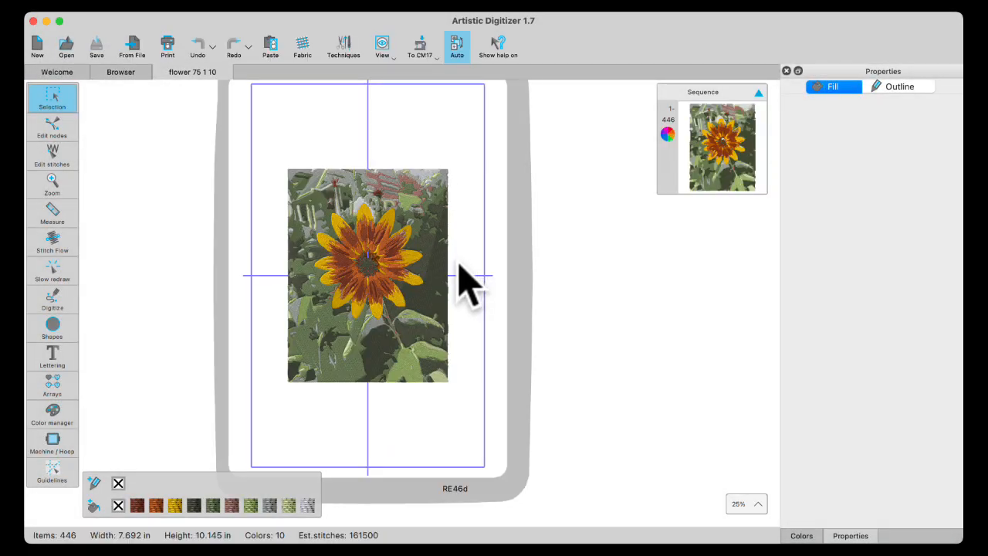
{"action": "scroll", "coordinate": [372, 272], "scroll_direction": "up", "scroll_amount": 10}
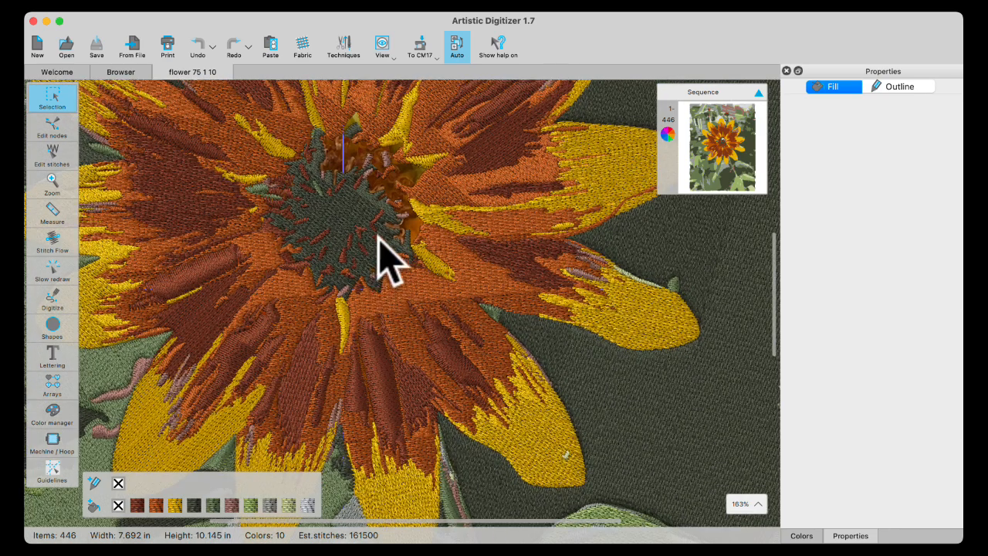
{"action": "scroll", "coordinate": [379, 258], "scroll_direction": "down", "scroll_amount": 10}
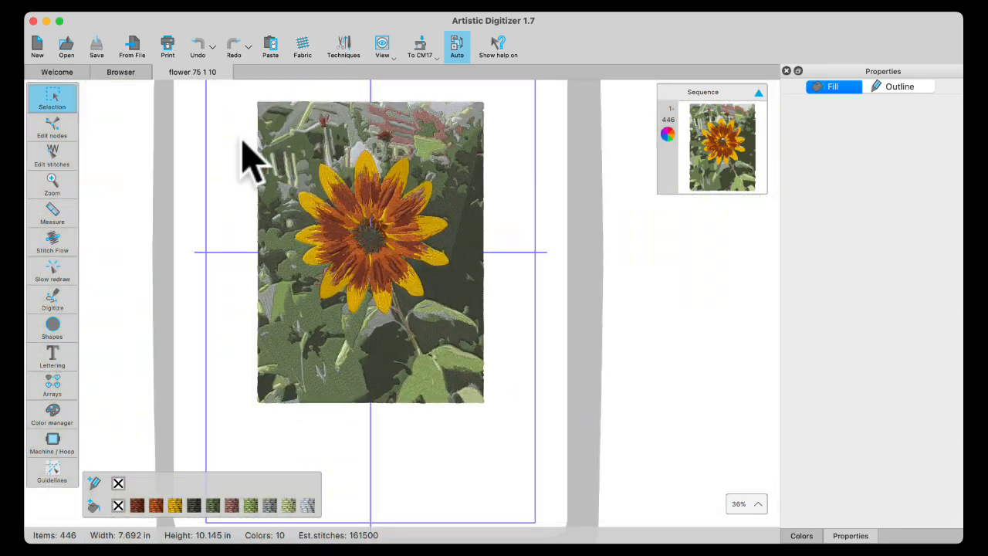
- Open flower 75 8 10.Draw from the Graphics Class 2024 folder and examine the stitching around the flower's center
{"action": "left_click", "coordinate": [124, 74]}
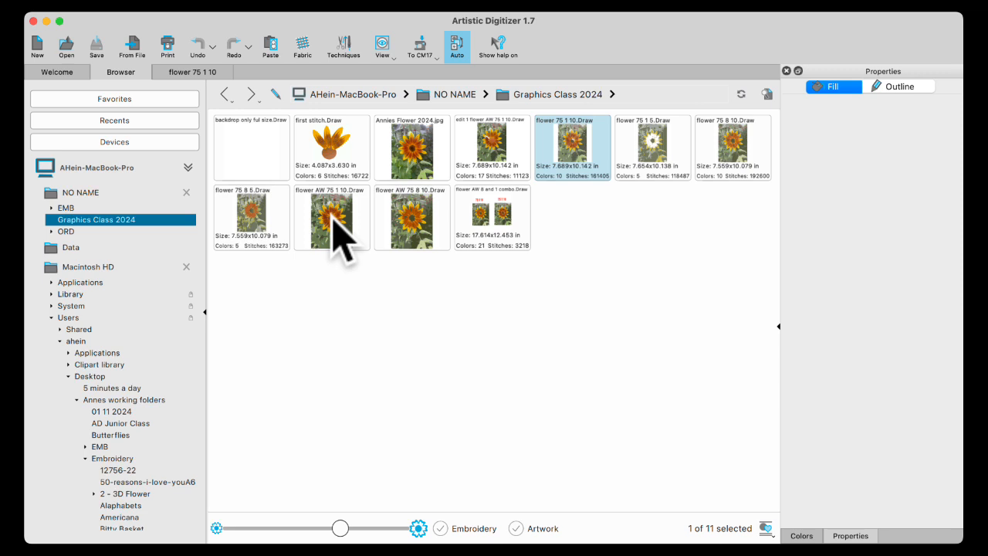
{"action": "double_click", "coordinate": [735, 140]}
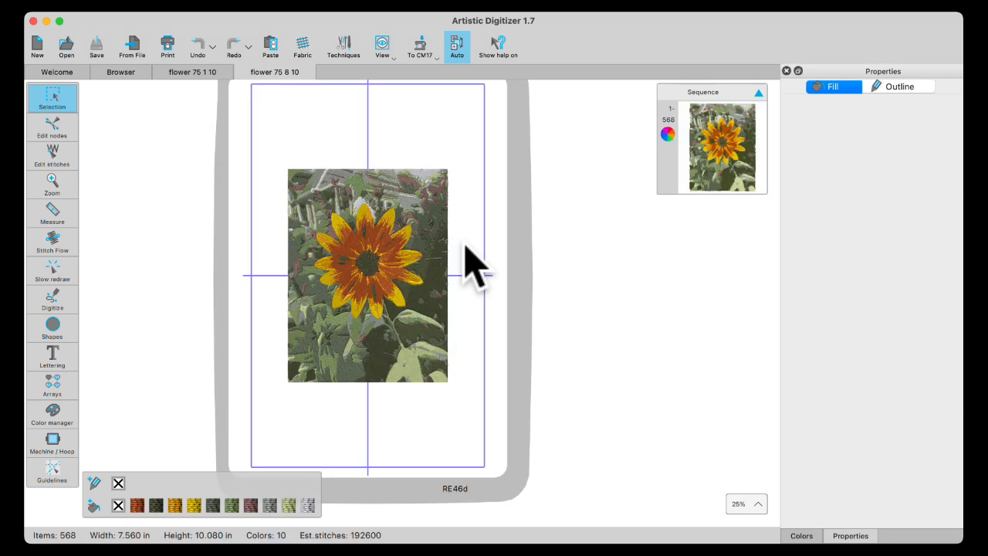
{"action": "scroll", "coordinate": [378, 274], "scroll_direction": "up", "scroll_amount": 8}
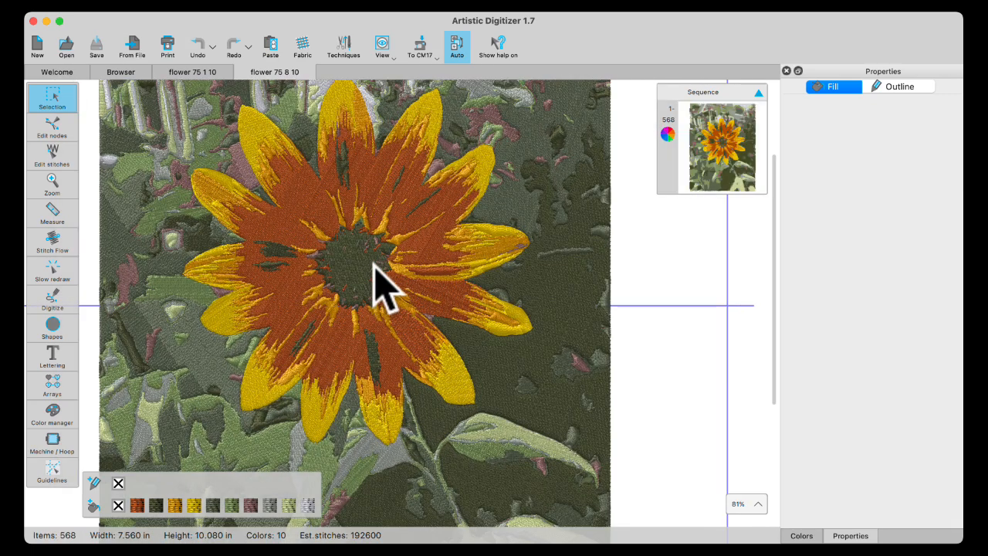
{"action": "scroll", "coordinate": [374, 262], "scroll_direction": "down", "scroll_amount": 3}
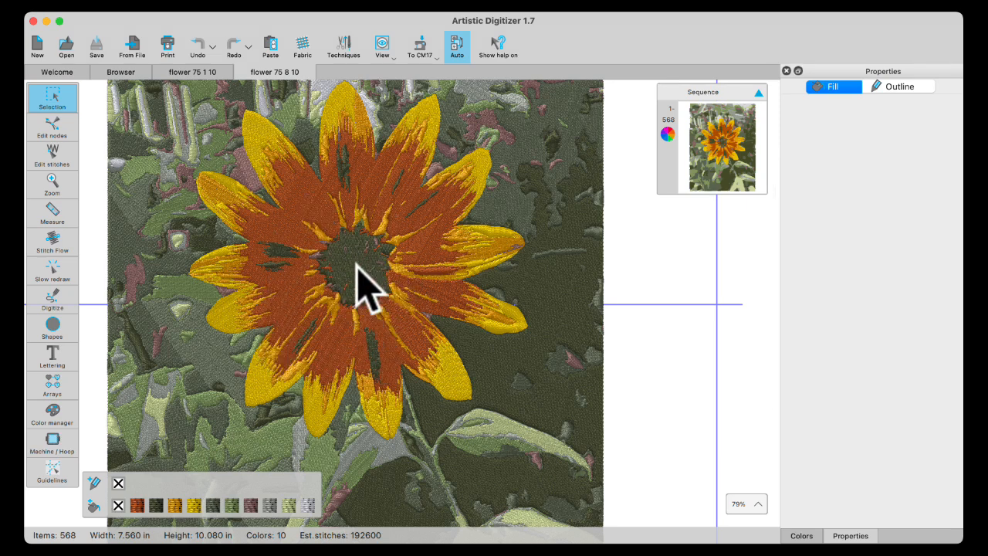
{"action": "scroll", "coordinate": [362, 281], "scroll_direction": "down", "scroll_amount": 3}
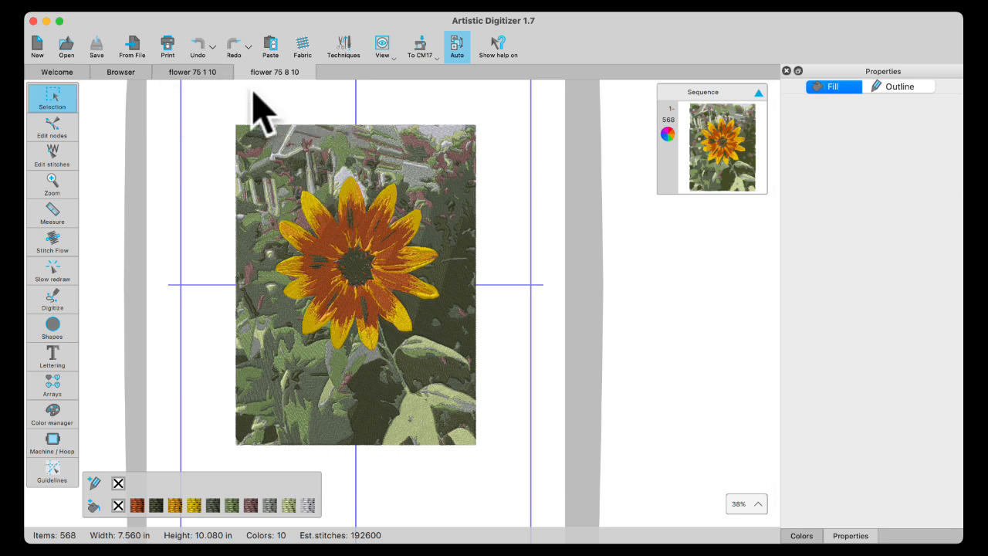
- Close the flower 75 8 10 and flower 75 1 10 documents and open flower AW 8 and 1 combo.Draw
{"action": "left_click", "coordinate": [121, 72]}
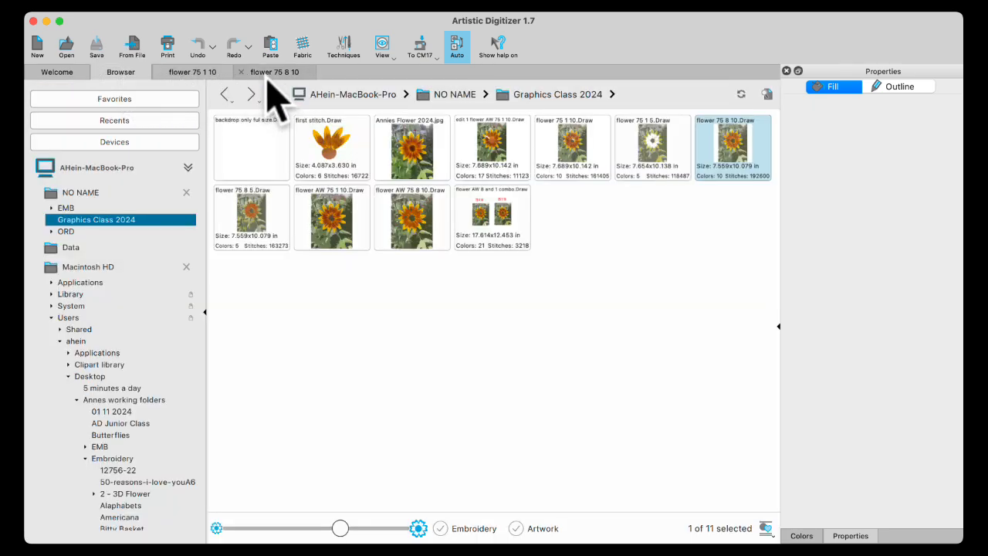
{"action": "left_click", "coordinate": [241, 72]}
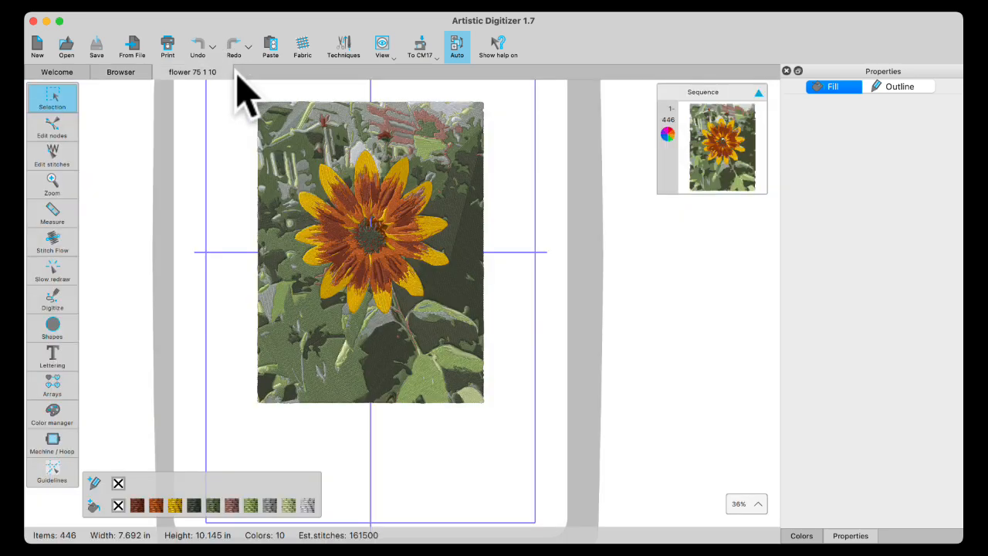
{"action": "left_click", "coordinate": [160, 71]}
{"action": "double_click", "coordinate": [494, 210]}
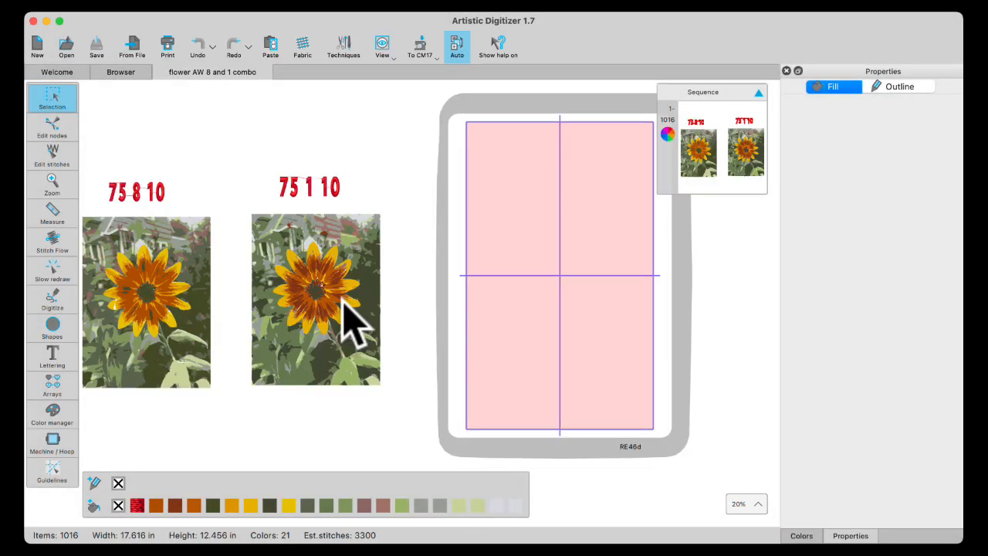
- Examine the petals and center of the 75 8 10 artwork up close beside the 75 1 10 version
{"action": "scroll", "coordinate": [291, 321], "scroll_direction": "left", "scroll_amount": 5}
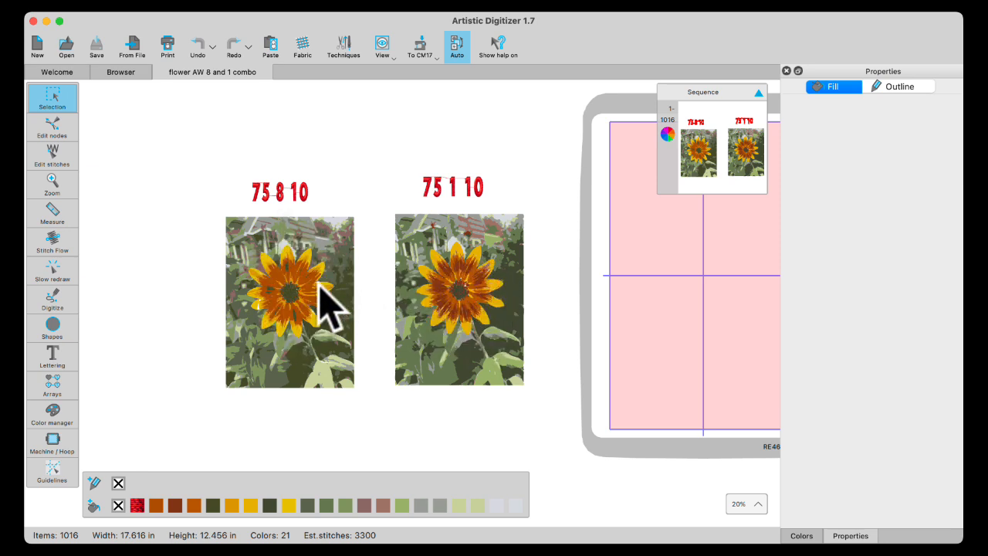
{"action": "scroll", "coordinate": [311, 292], "scroll_direction": "up", "scroll_amount": 5}
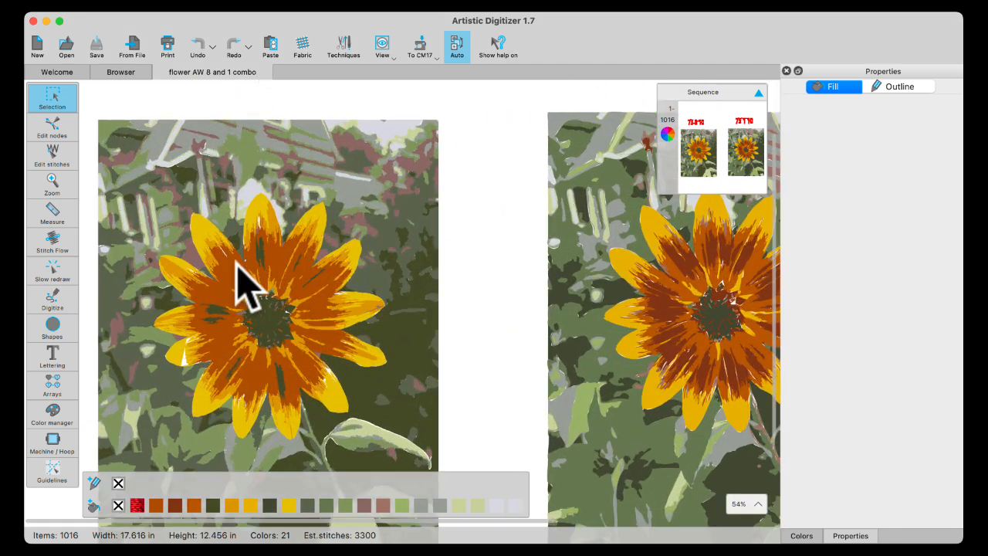
{"action": "scroll", "coordinate": [251, 288], "scroll_direction": "up", "scroll_amount": 4}
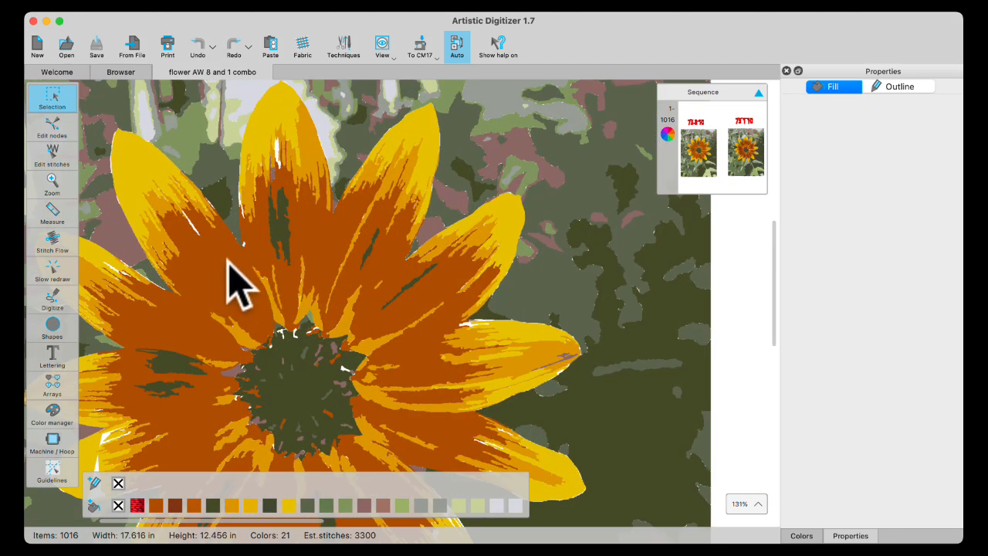
{"action": "scroll", "coordinate": [265, 283], "scroll_direction": "down", "scroll_amount": 7}
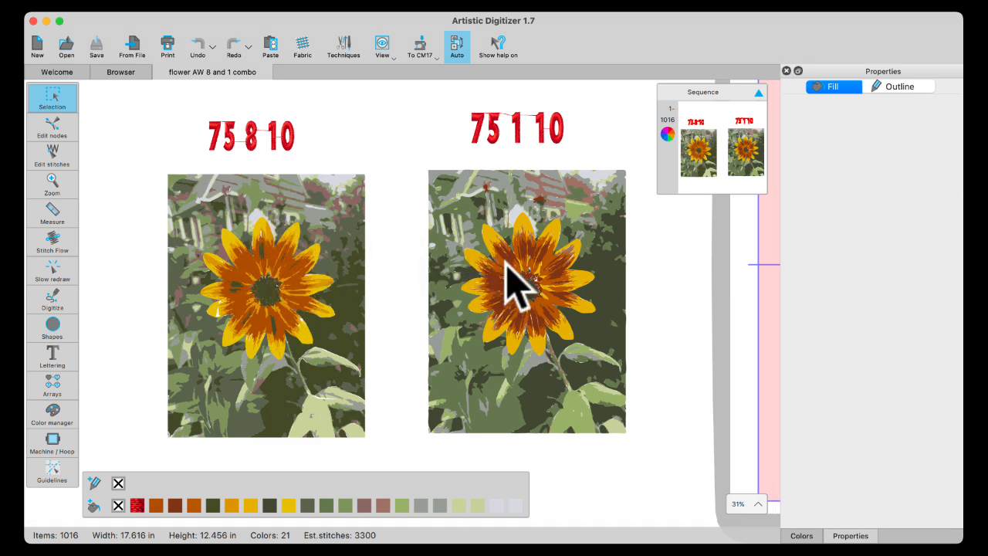
- Inspect the shapes by selecting the 75 8 10 artwork and one petal shape of the 75 1 10 artwork, deselect, and compare both flowers
{"action": "left_click", "coordinate": [299, 240]}
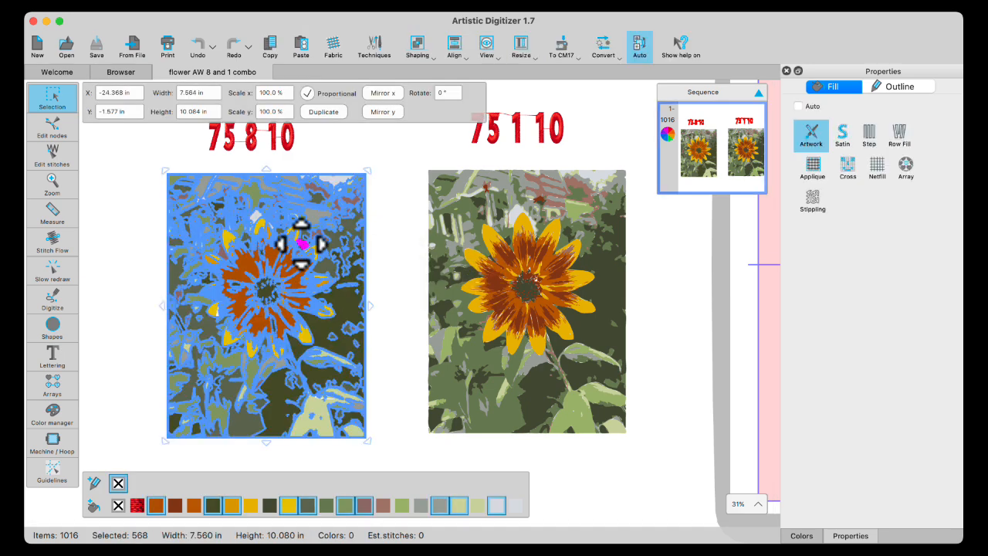
{"action": "left_click", "coordinate": [372, 160]}
{"action": "left_click", "coordinate": [517, 259]}
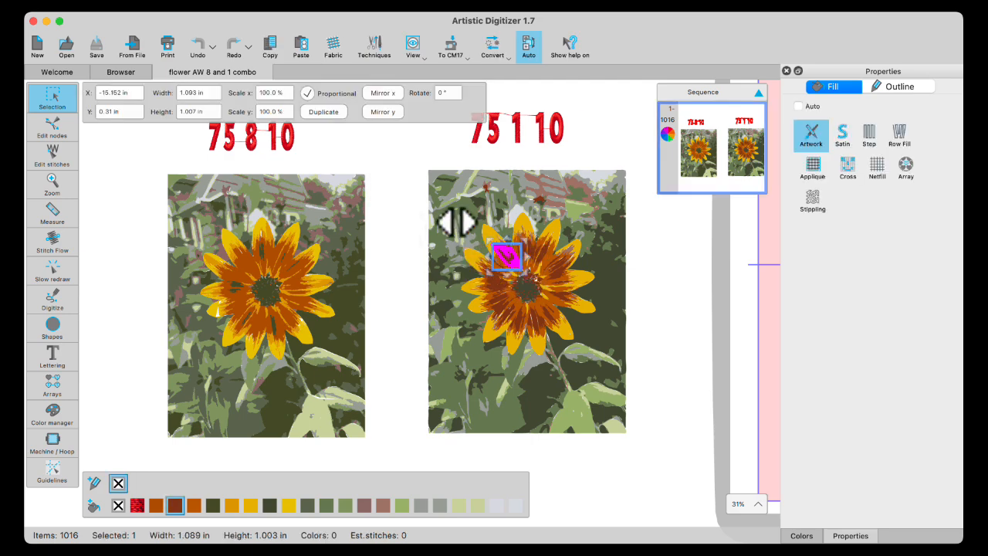
{"action": "left_click", "coordinate": [389, 255]}
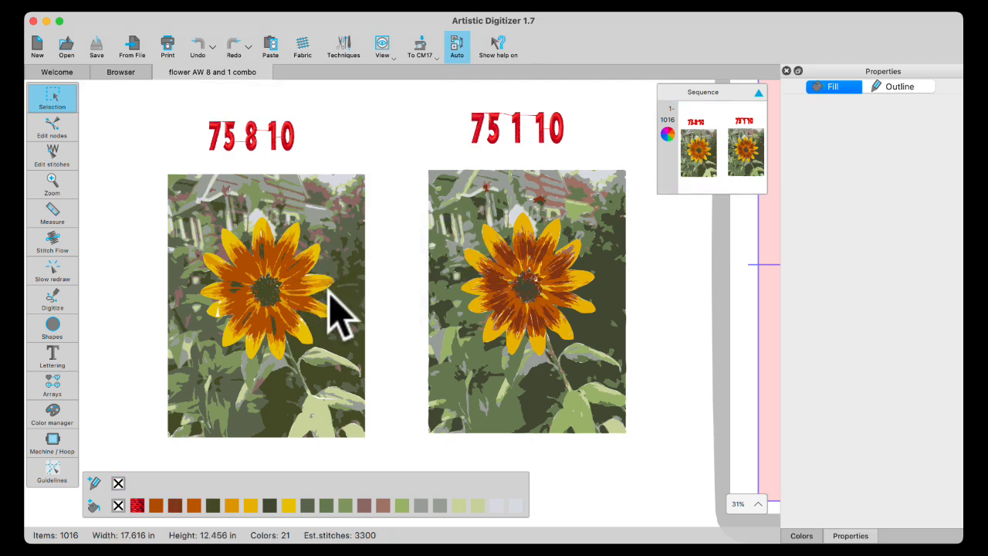
{"action": "scroll", "coordinate": [327, 286], "scroll_direction": "up", "scroll_amount": 3}
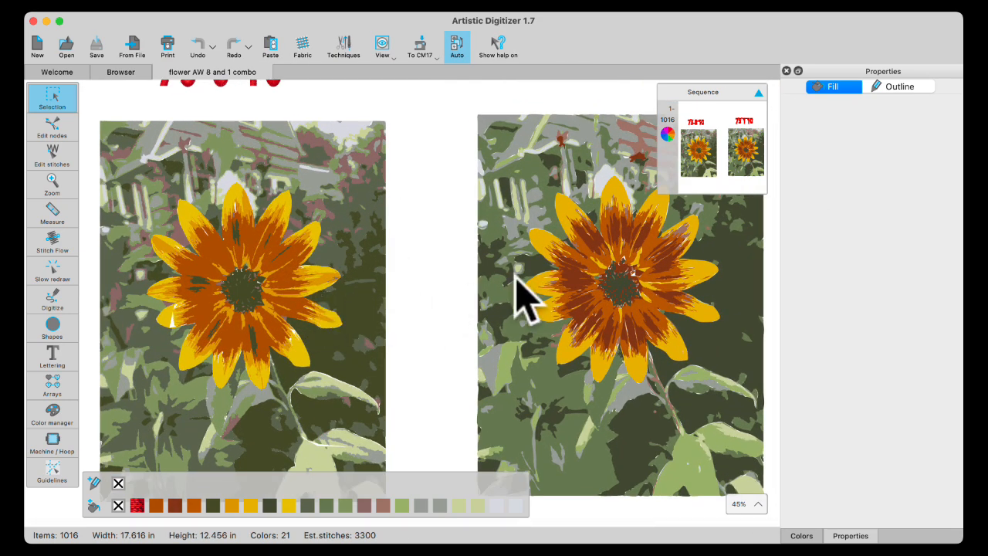
{"action": "scroll", "coordinate": [523, 297], "scroll_direction": "down", "scroll_amount": 3}
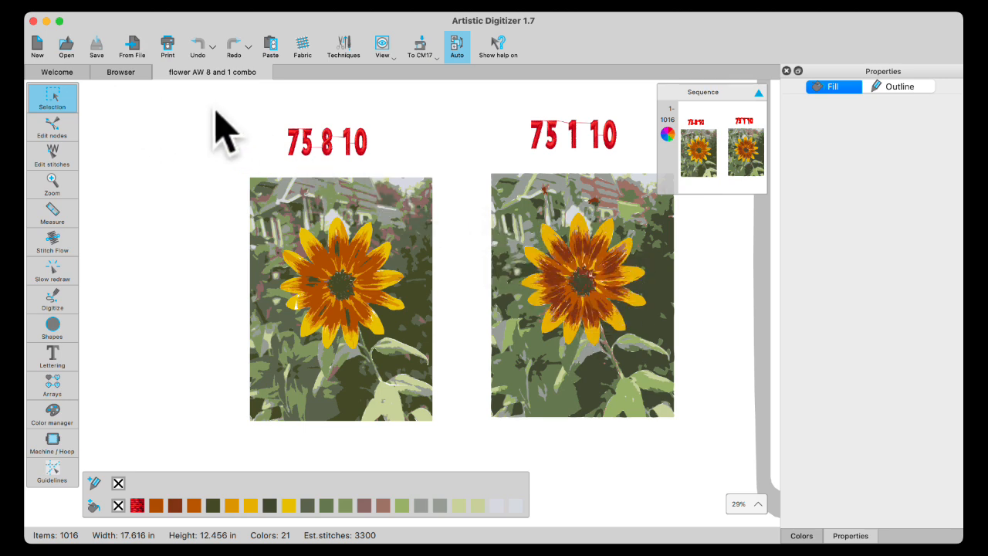
- Open Annies Flower 2024.jpg for Auto-digitize / Trace to outlines with the resolution set to 300 dpi
{"action": "left_click", "coordinate": [121, 72]}
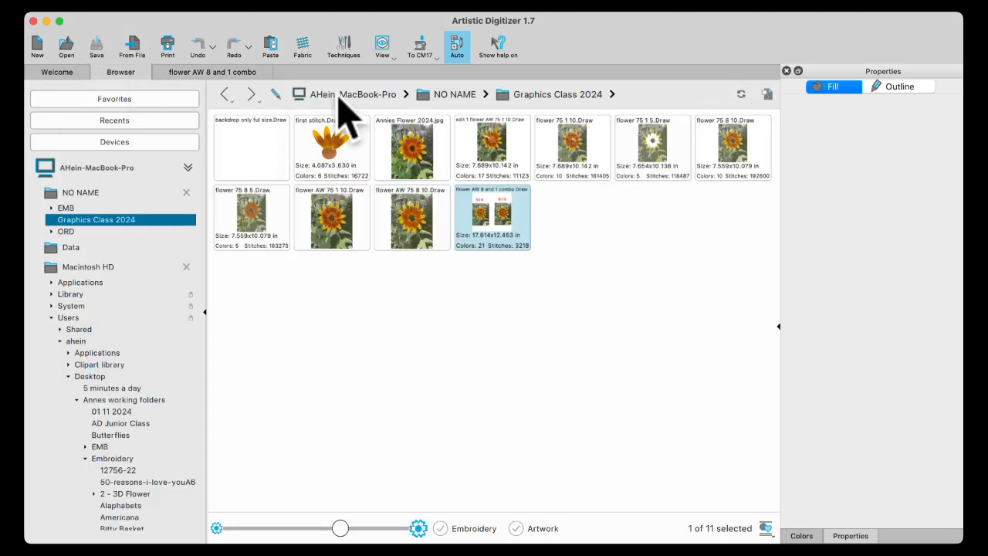
{"action": "double_click", "coordinate": [413, 146]}
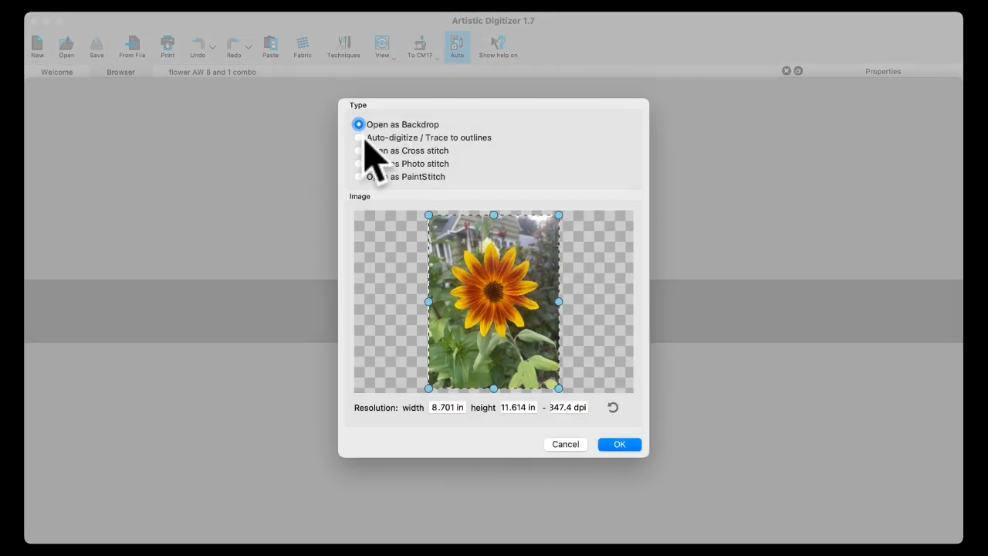
{"action": "left_click", "coordinate": [358, 138]}
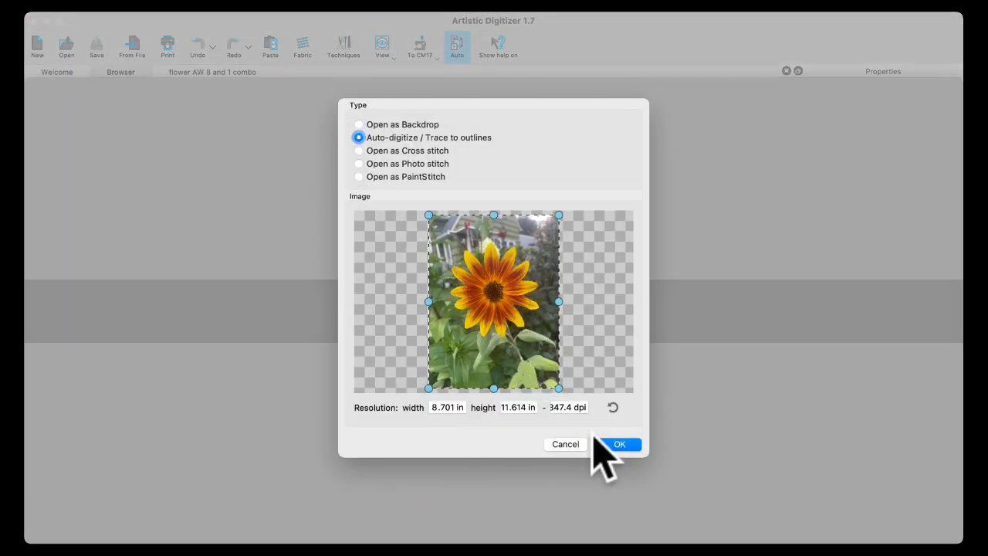
{"action": "left_click_drag", "start_coordinate": [555, 407], "coordinate": [599, 407]}
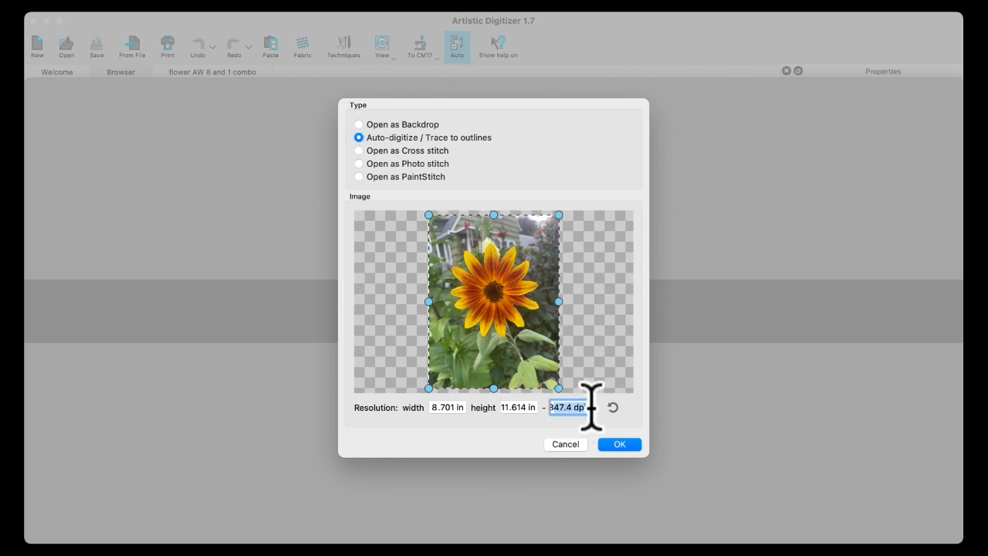
{"action": "left_click_drag", "start_coordinate": [586, 407], "coordinate": [519, 405]}
{"action": "type", "text": "3"}
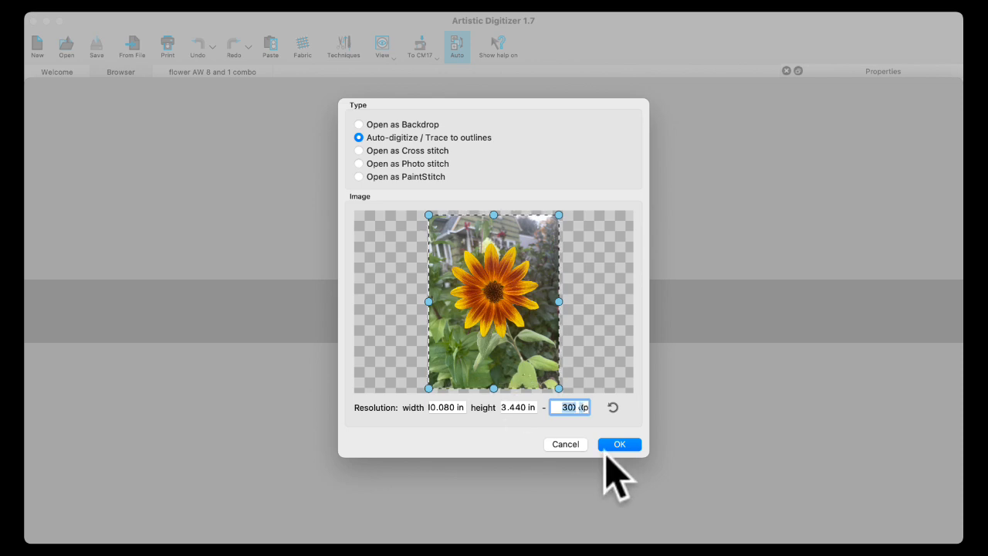
{"action": "left_click", "coordinate": [621, 445]}
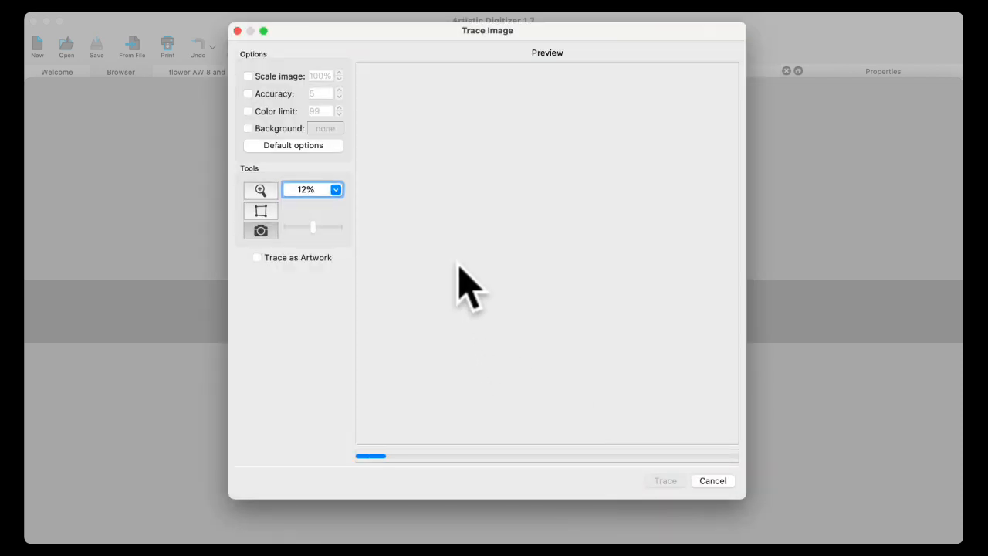
- Trace the flower photo as artwork with the image scaled to 75%, accuracy 1 and a color limit of 10
{"action": "left_click", "coordinate": [248, 76]}
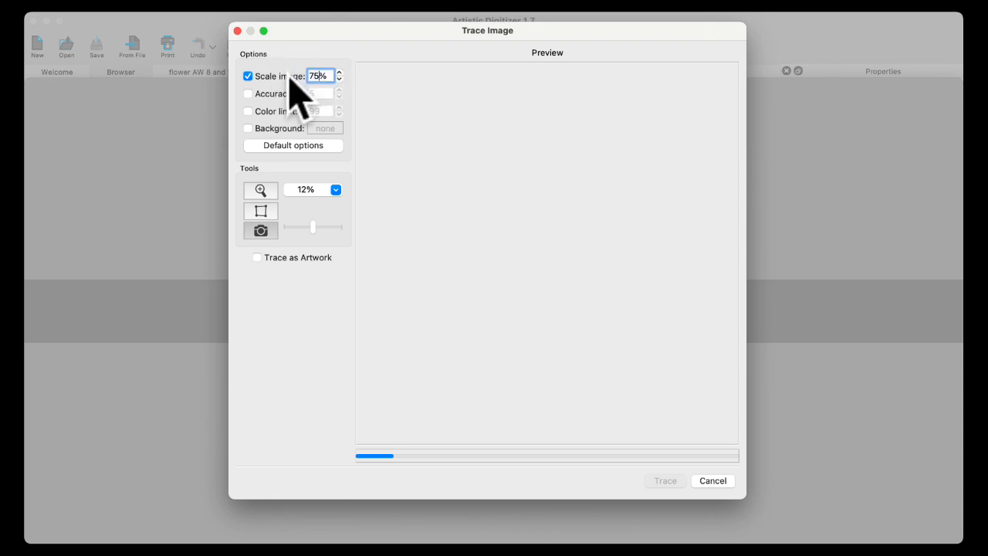
{"action": "left_click", "coordinate": [248, 94]}
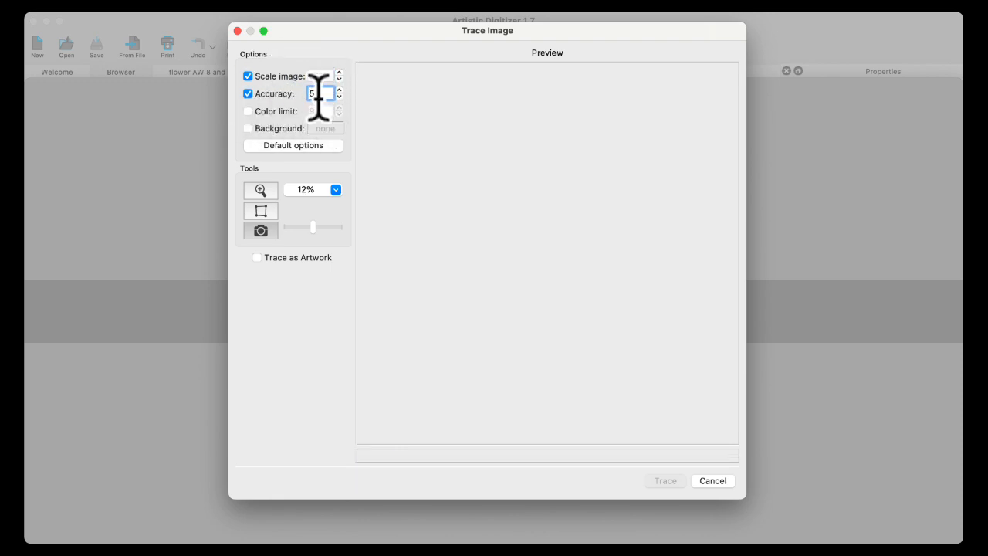
{"action": "type", "text": "1"}
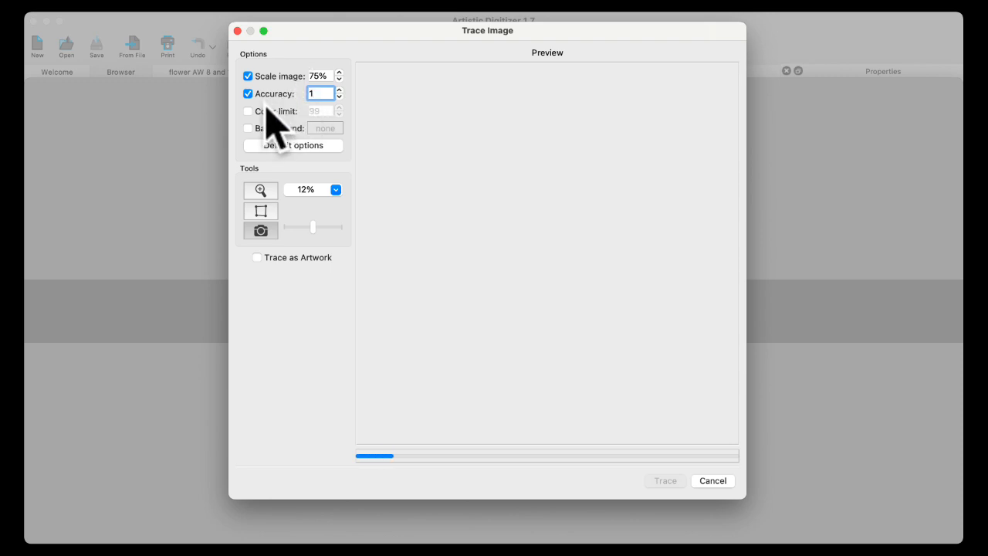
{"action": "left_click", "coordinate": [259, 112]}
{"action": "left_click_drag", "start_coordinate": [325, 108], "coordinate": [304, 107]}
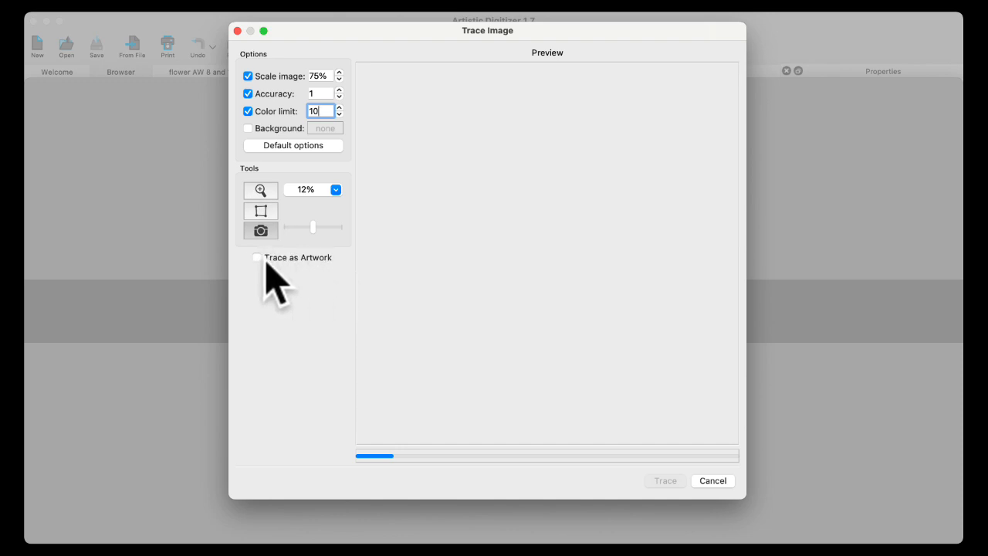
{"action": "left_click", "coordinate": [257, 259]}
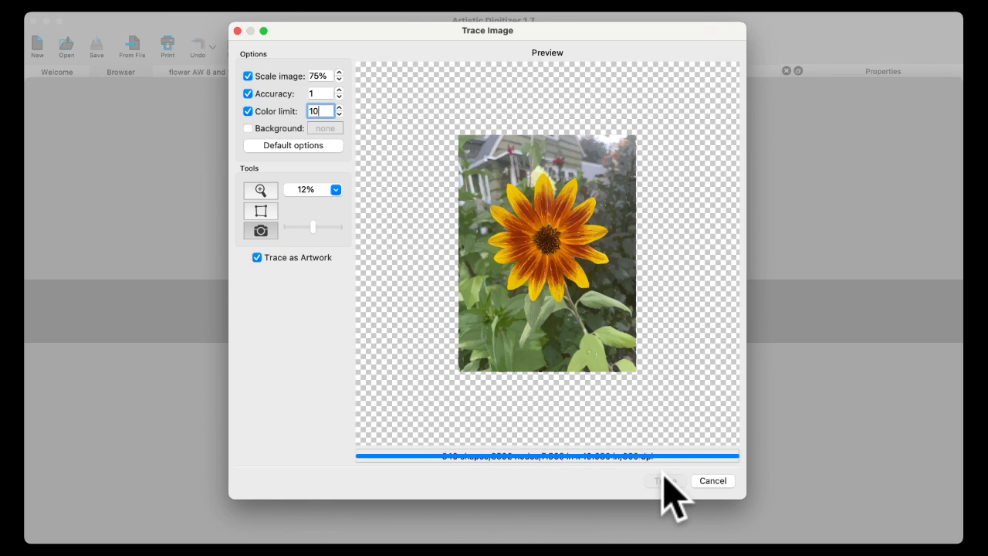
{"action": "left_click", "coordinate": [664, 479]}
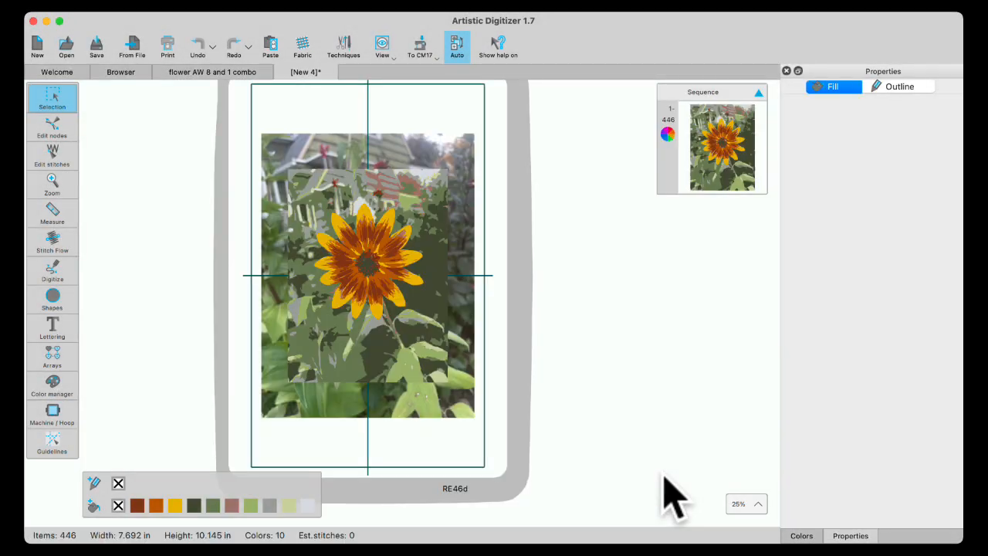
- Give the yellow tip of the flower's uppermost petal a Step fill in place of its artwork fill
{"action": "scroll", "coordinate": [377, 290], "scroll_direction": "up", "scroll_amount": 6}
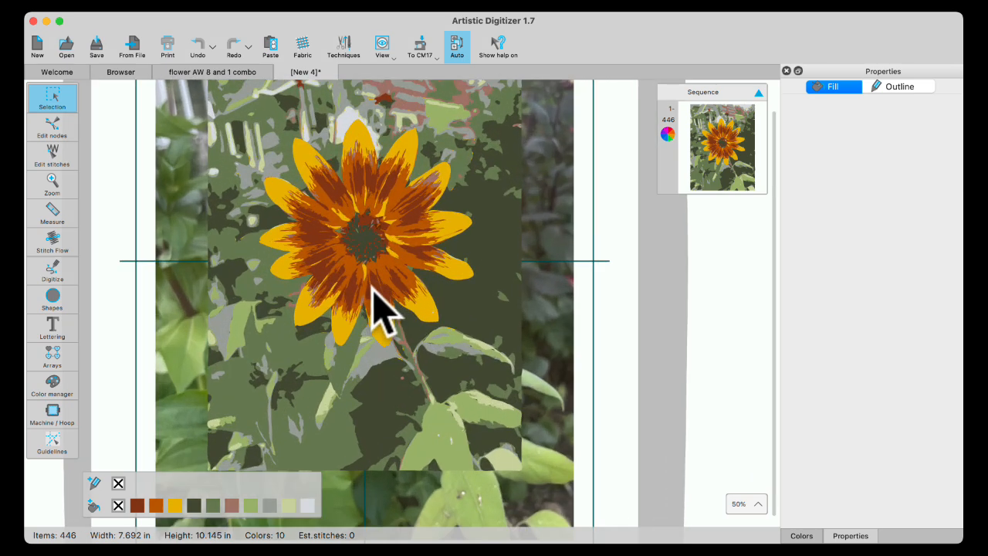
{"action": "scroll", "coordinate": [374, 216], "scroll_direction": "up", "scroll_amount": 3}
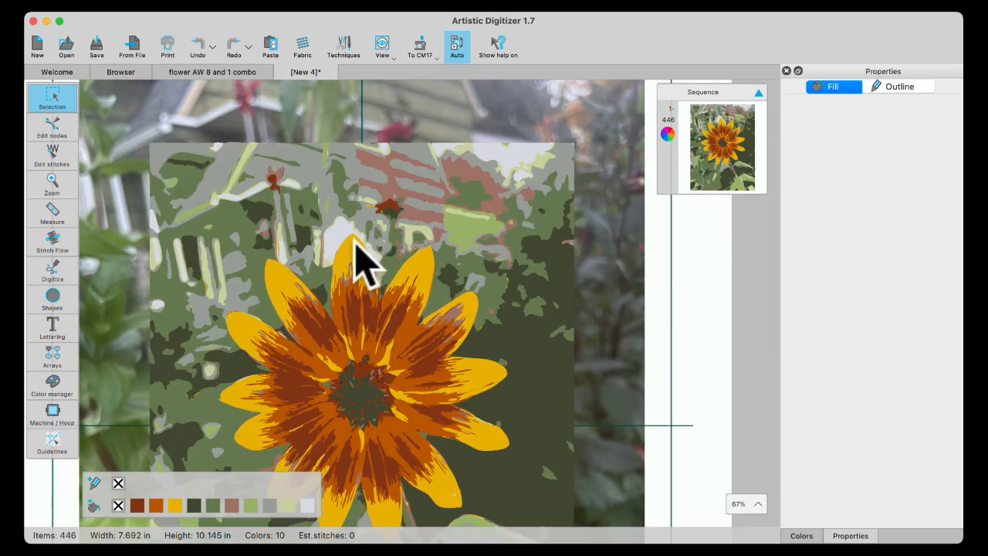
{"action": "left_click", "coordinate": [358, 259]}
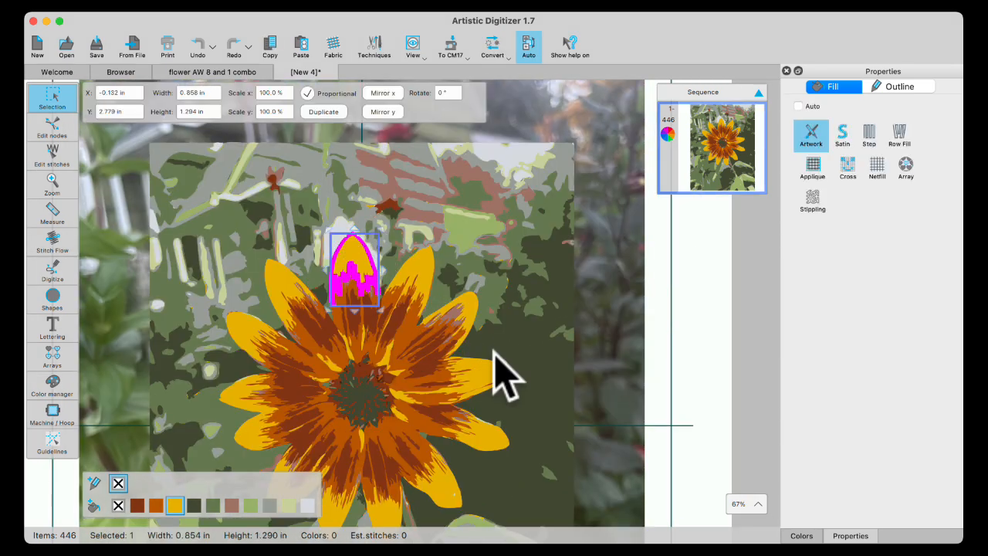
{"action": "scroll", "coordinate": [354, 307], "scroll_direction": "up", "scroll_amount": 2}
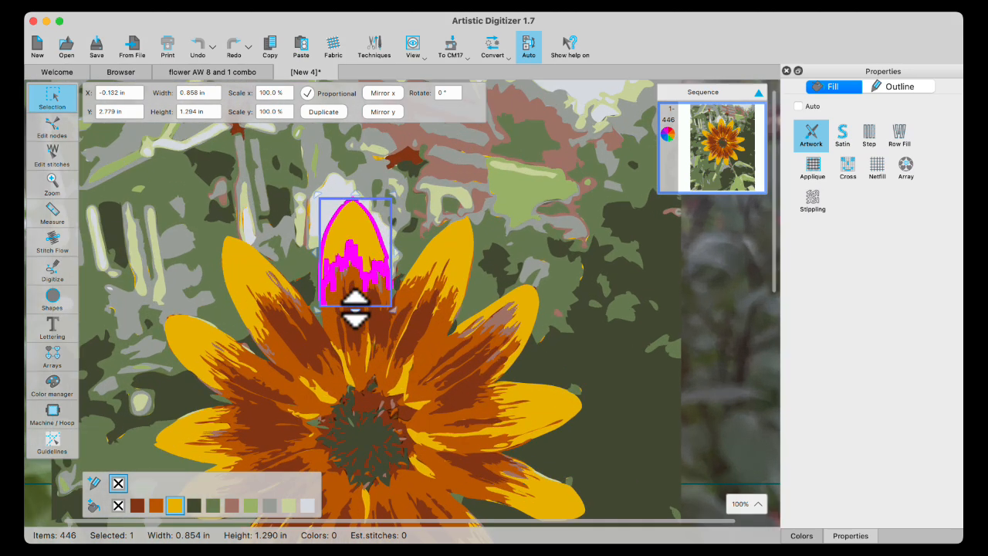
{"action": "scroll", "coordinate": [353, 307], "scroll_direction": "up", "scroll_amount": 1}
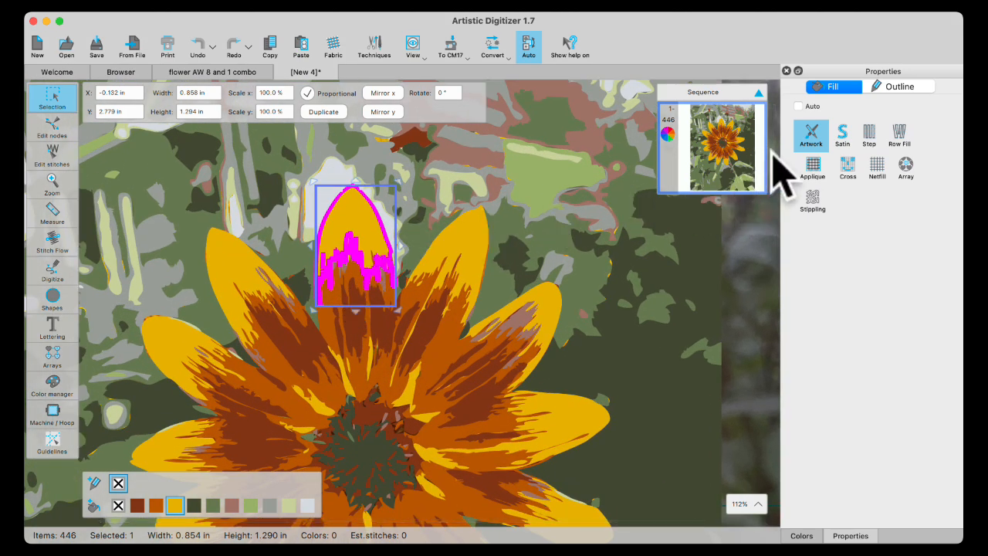
{"action": "left_click", "coordinate": [869, 136]}
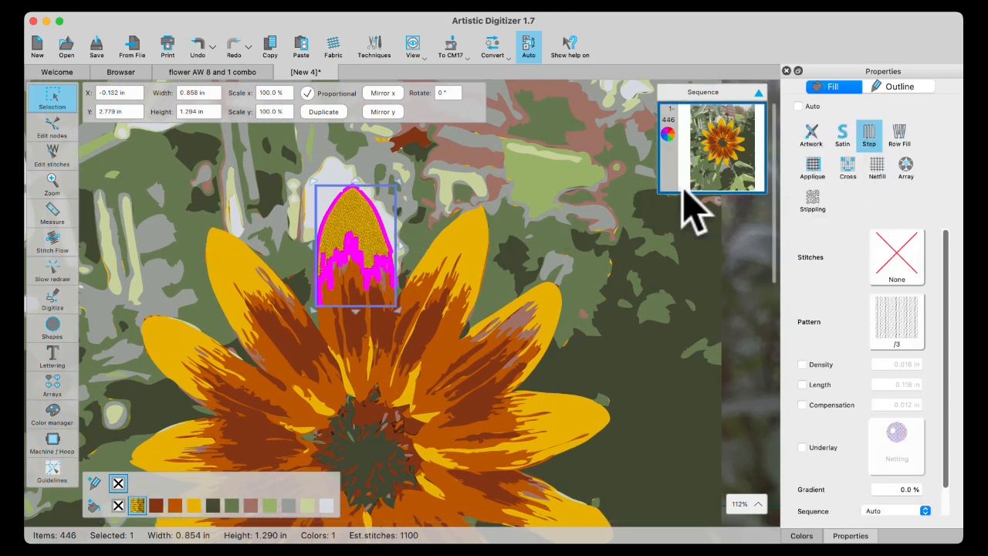
- Give the orange shape spanning the uppermost petal and its neighbours on the right a Step fill
{"action": "left_click", "coordinate": [331, 328]}
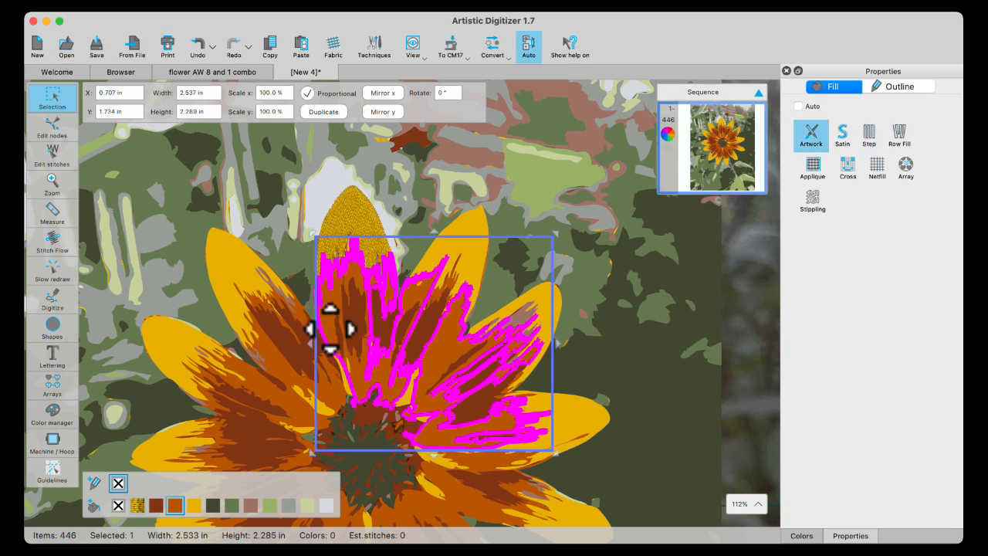
{"action": "left_click", "coordinate": [870, 134]}
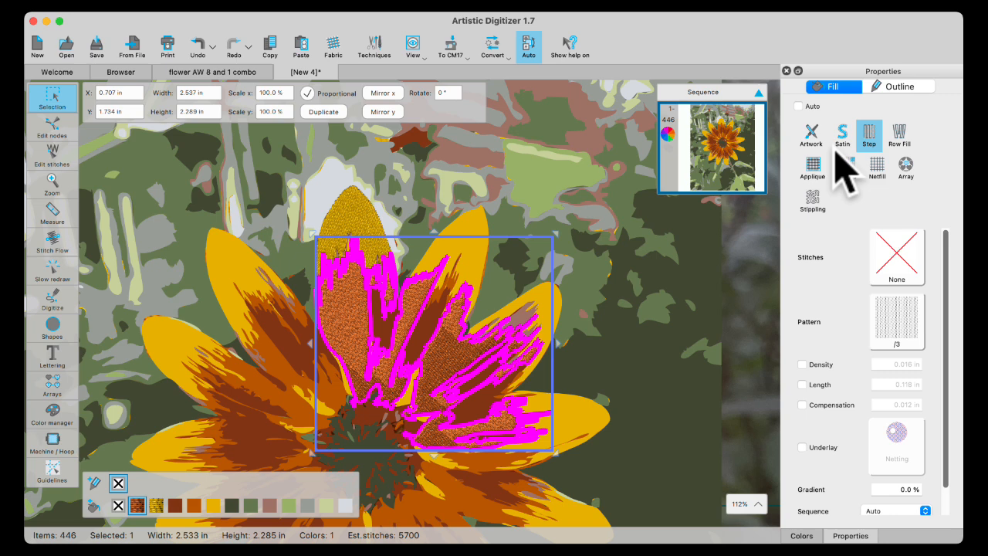
{"action": "left_click", "coordinate": [385, 324]}
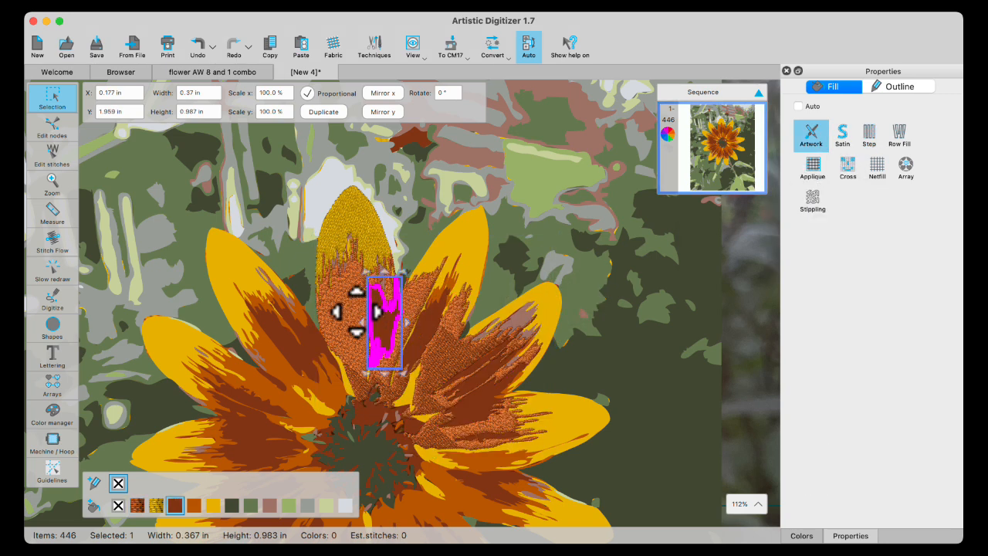
- Switch the design from automatic to manual sequencing and order the uppermost petal's yellow tip to the front of the design
{"action": "left_click", "coordinate": [531, 54]}
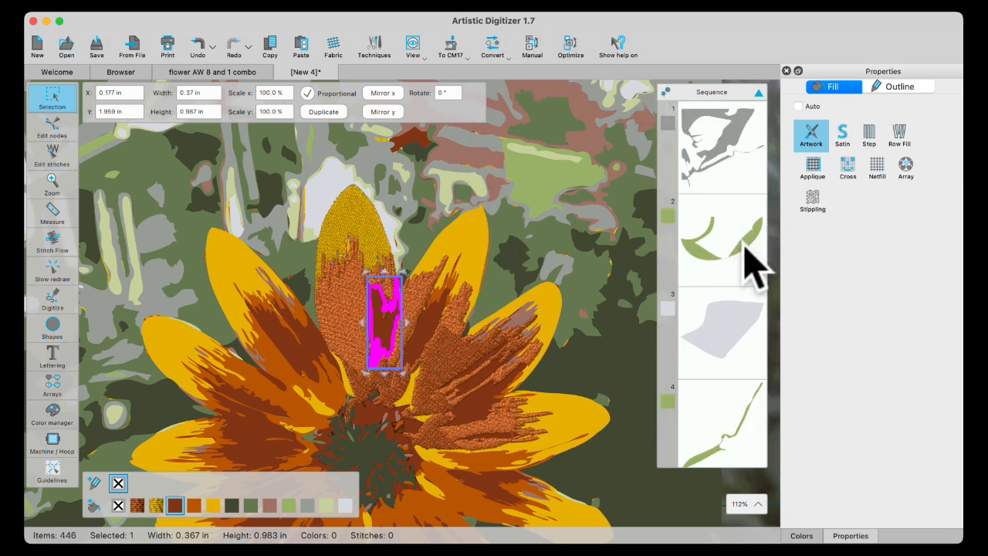
{"action": "left_click", "coordinate": [353, 214]}
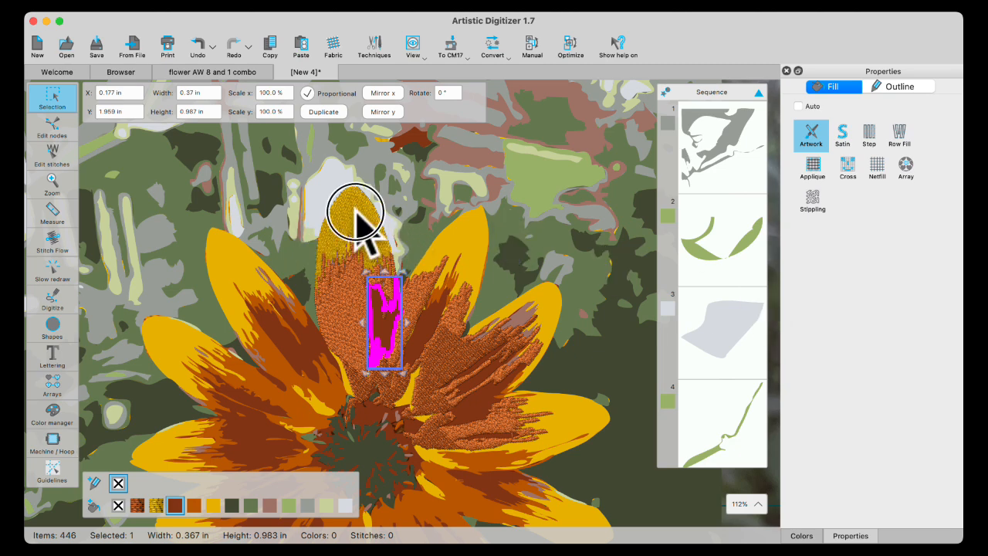
{"action": "right_click", "coordinate": [368, 216]}
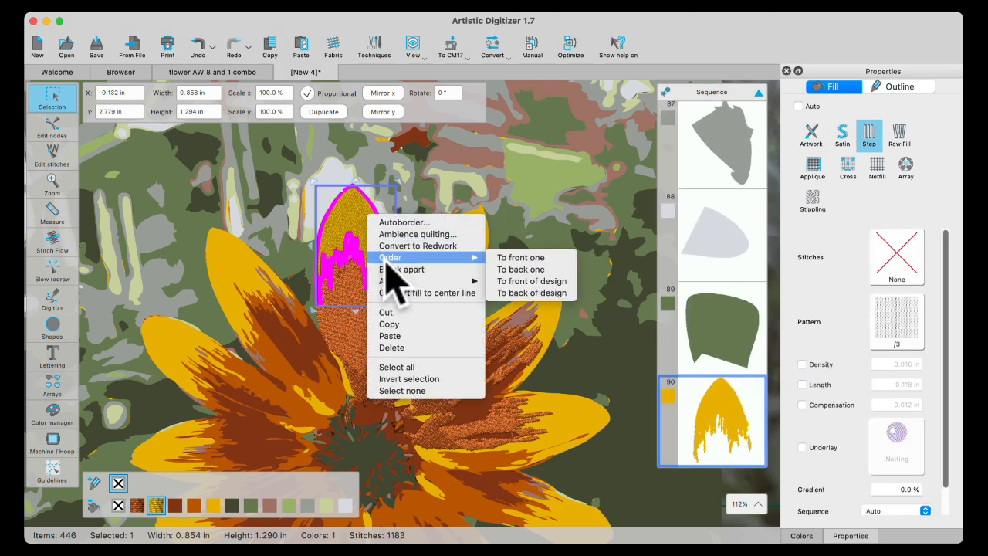
{"action": "left_click", "coordinate": [512, 283]}
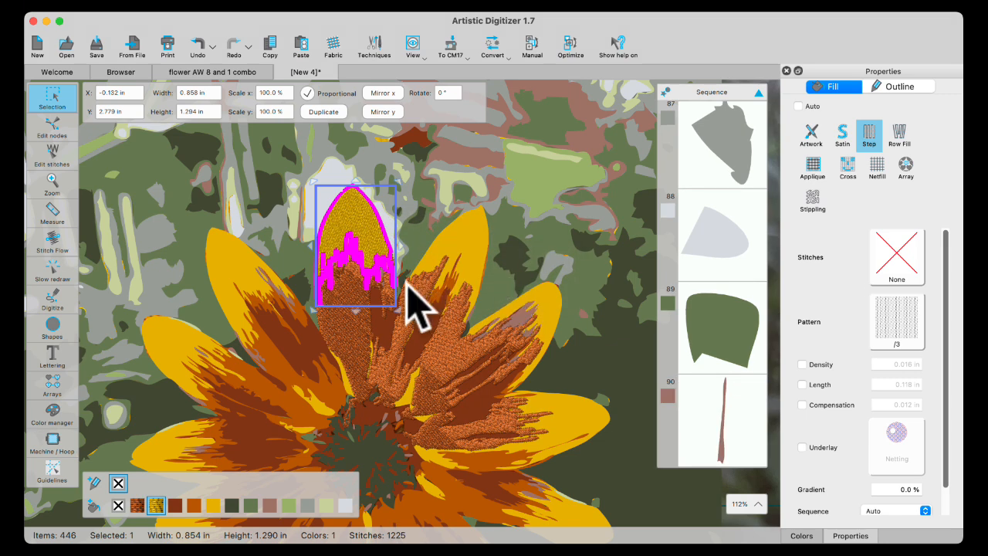
- Order the orange stitched shape to the front of the design and check both stitched shapes at the end of the sequence
{"action": "left_click", "coordinate": [349, 325]}
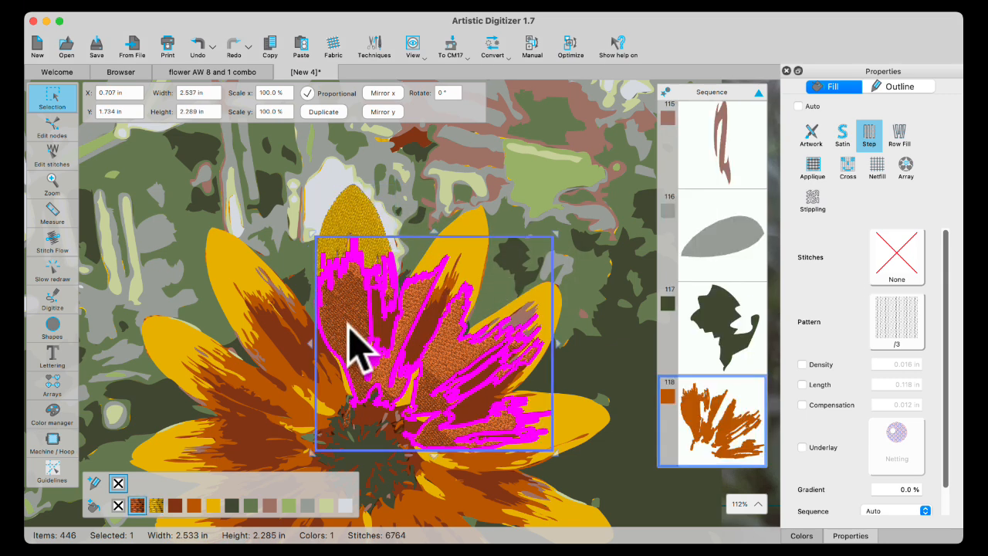
{"action": "right_click", "coordinate": [351, 328]}
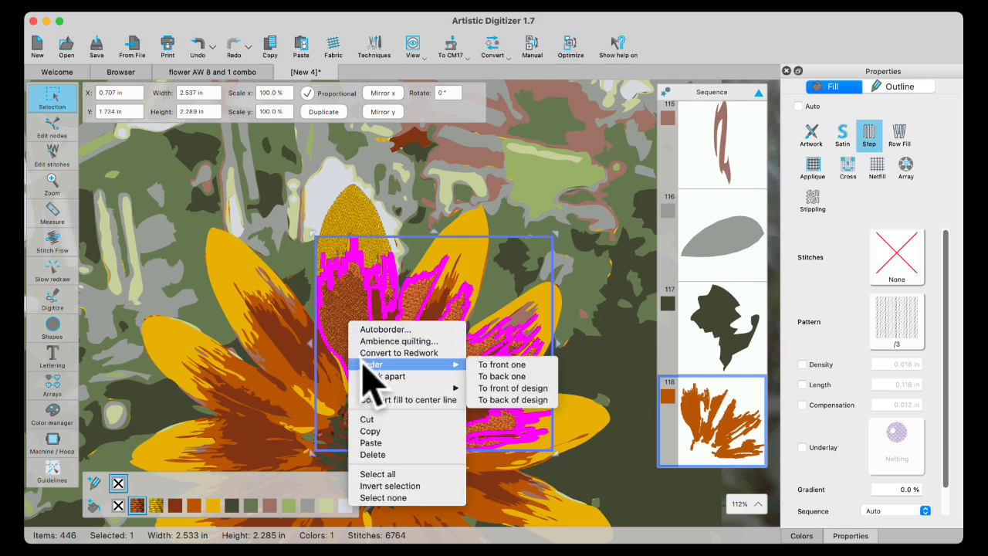
{"action": "left_click", "coordinate": [495, 388]}
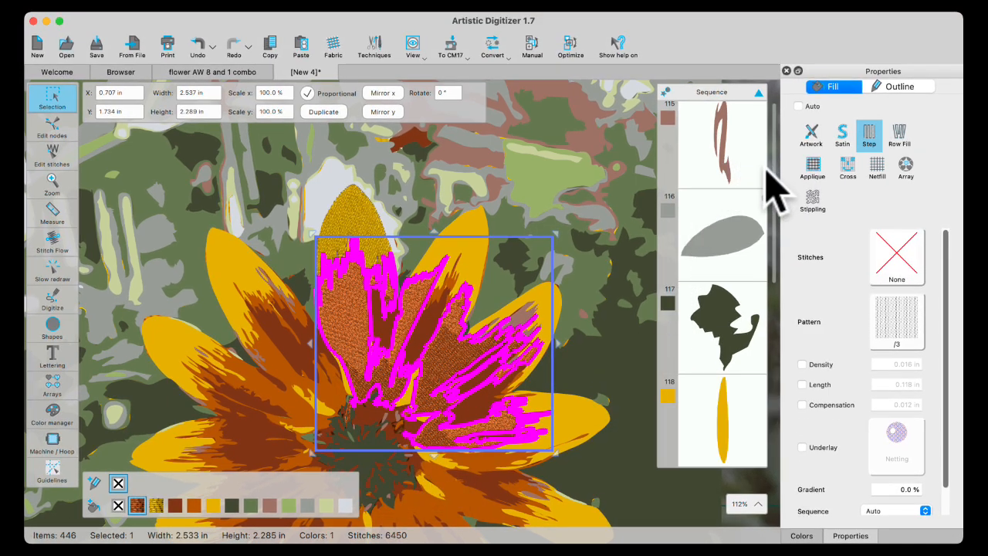
{"action": "left_click_drag", "start_coordinate": [763, 197], "coordinate": [750, 463]}
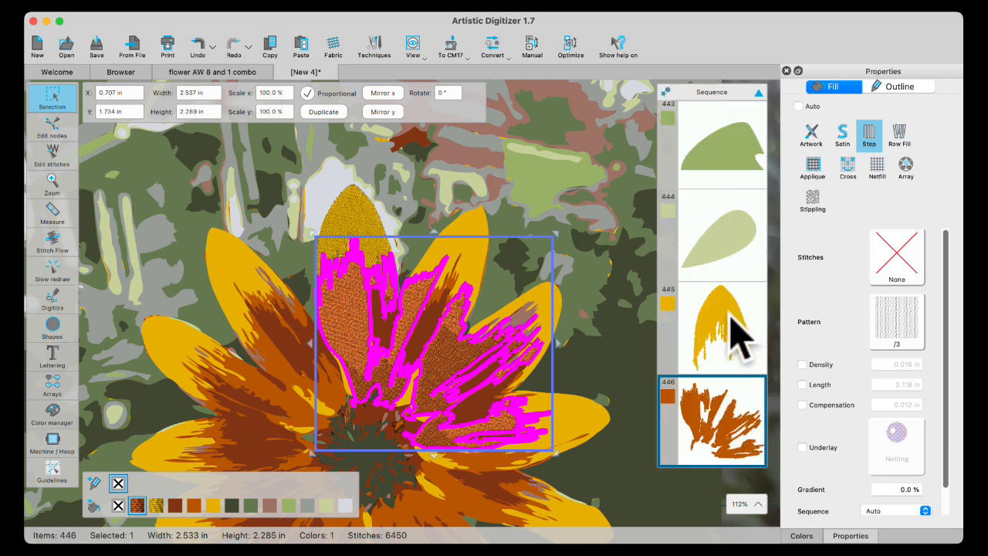
{"action": "left_click", "coordinate": [736, 335]}
{"action": "left_click", "coordinate": [724, 419]}
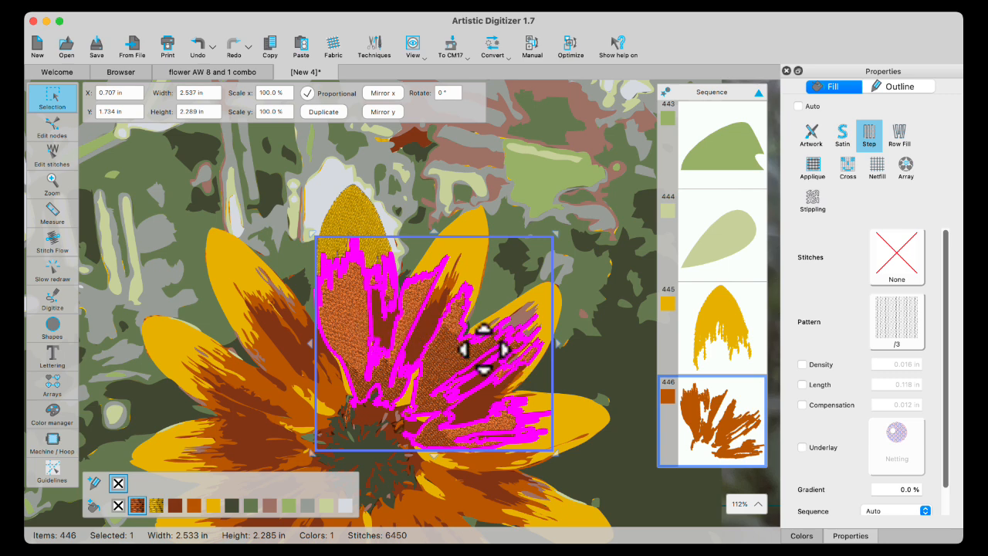
- Move the orange stitched shape aside to the right, off the uppermost petal
{"action": "left_click", "coordinate": [383, 339]}
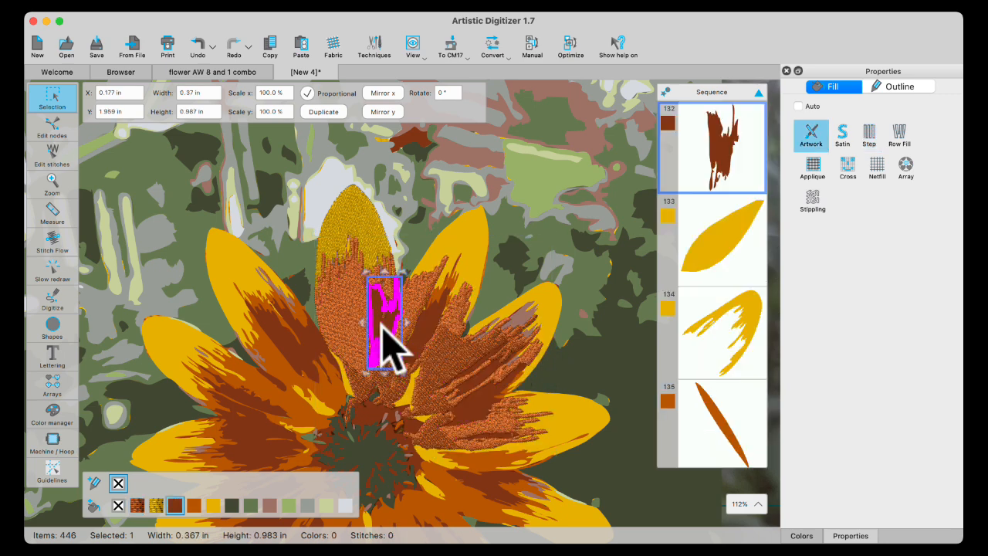
{"action": "left_click", "coordinate": [342, 319]}
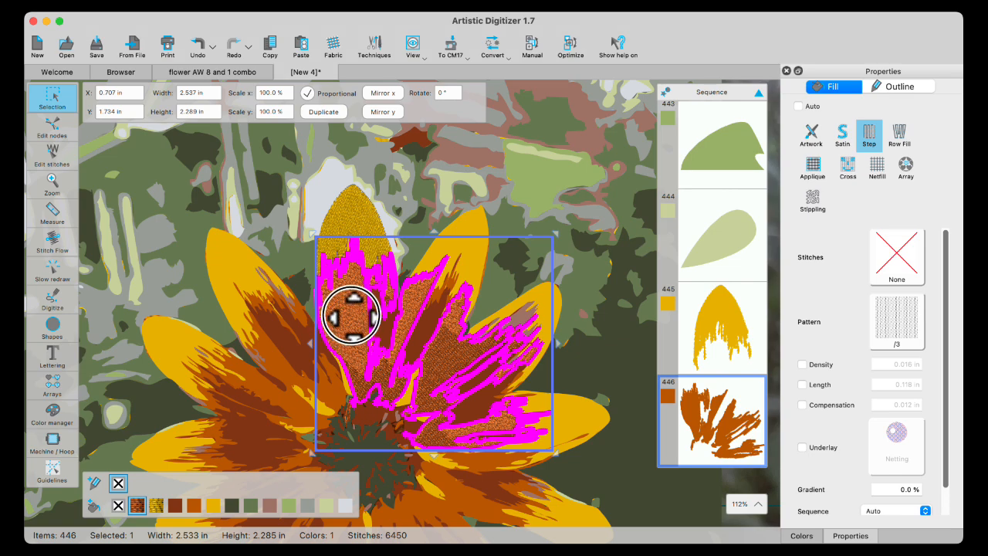
{"action": "left_click_drag", "start_coordinate": [342, 320], "coordinate": [432, 308]}
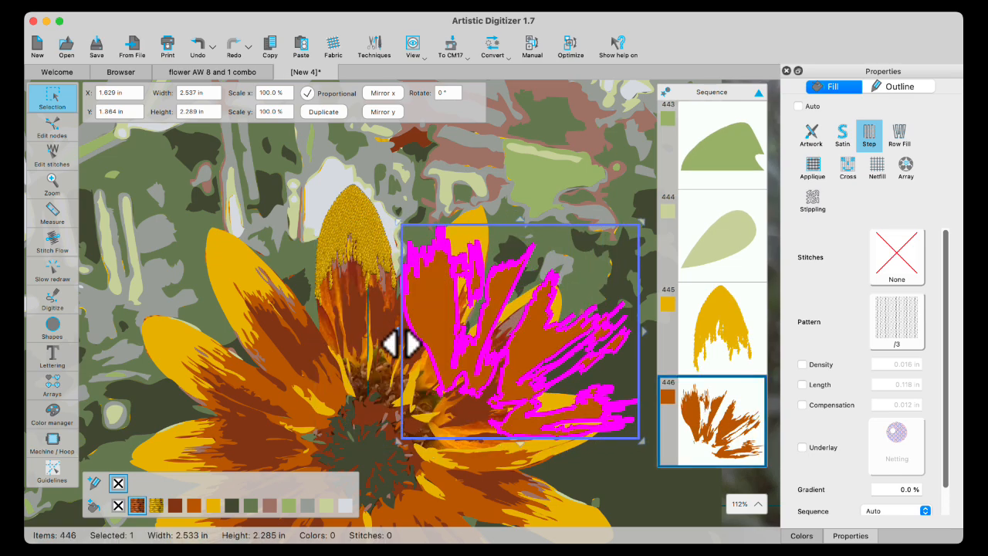
- Give the uppermost petal's two dark brown shapes a Step fill and order them to the front of the design
{"action": "left_click", "coordinate": [355, 323]}
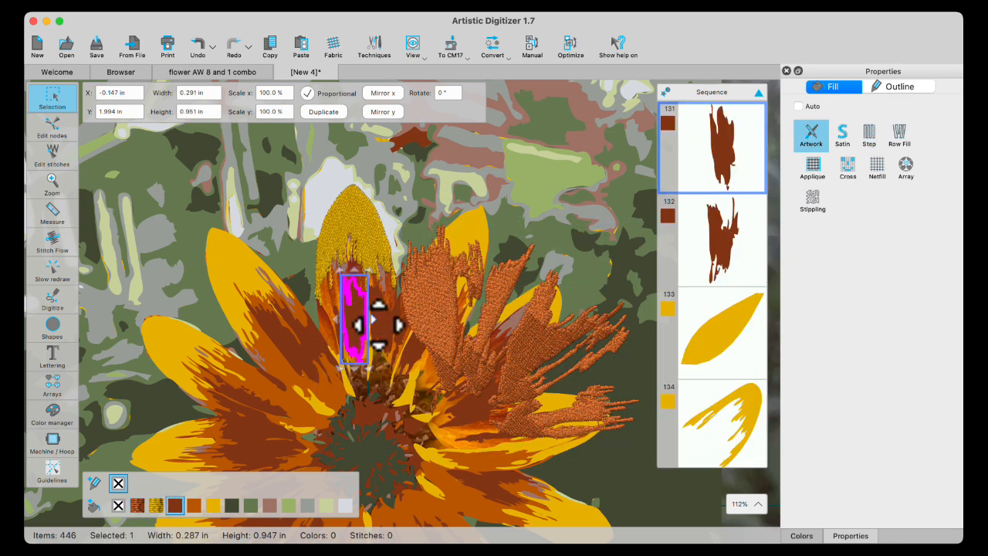
{"action": "left_click", "coordinate": [389, 332], "text": "shift"}
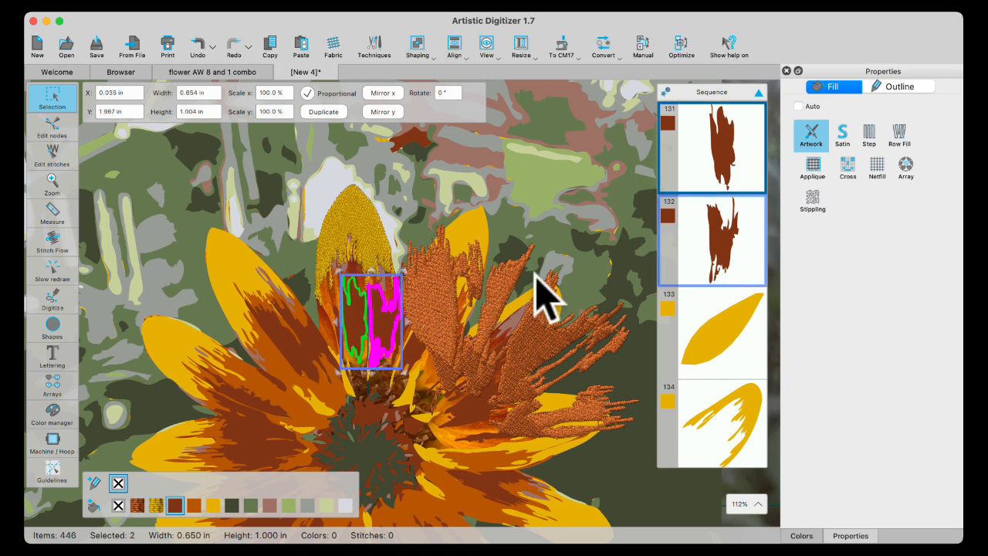
{"action": "left_click", "coordinate": [871, 137]}
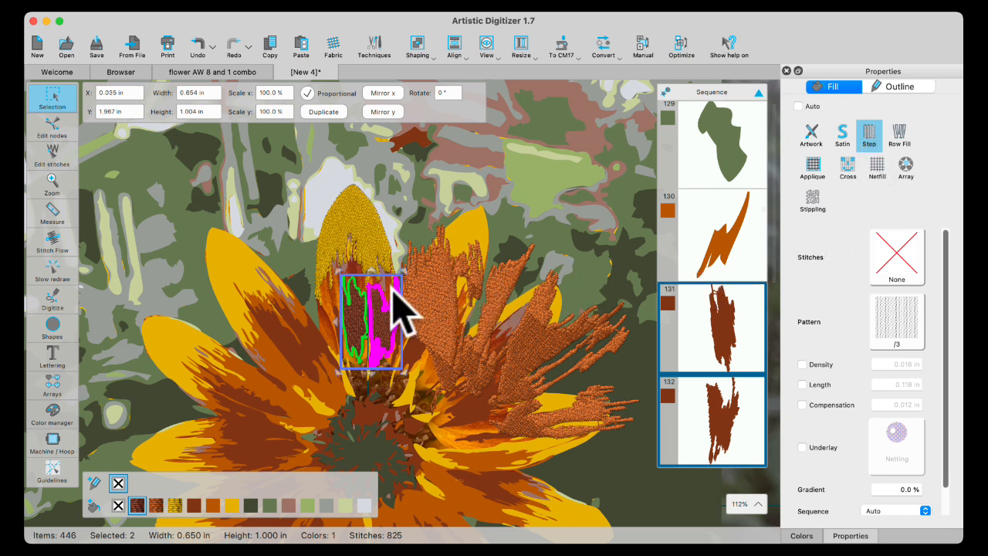
{"action": "right_click", "coordinate": [375, 303]}
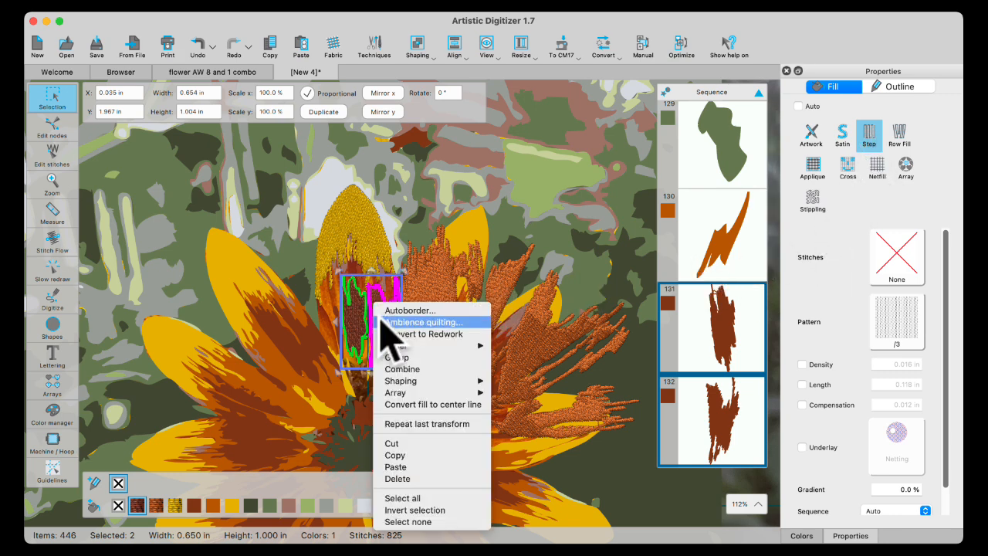
{"action": "mouse_move", "coordinate": [389, 345]}
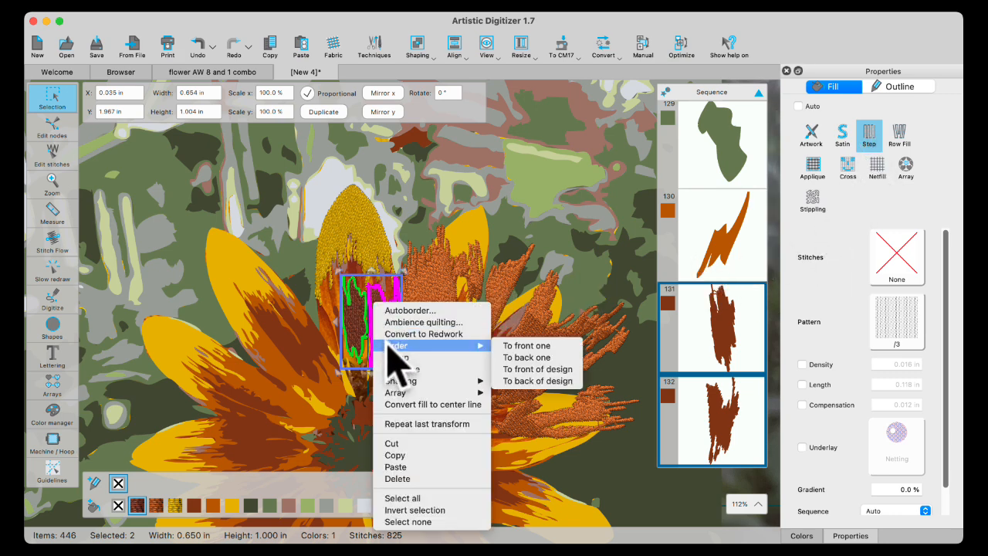
{"action": "left_click", "coordinate": [512, 368]}
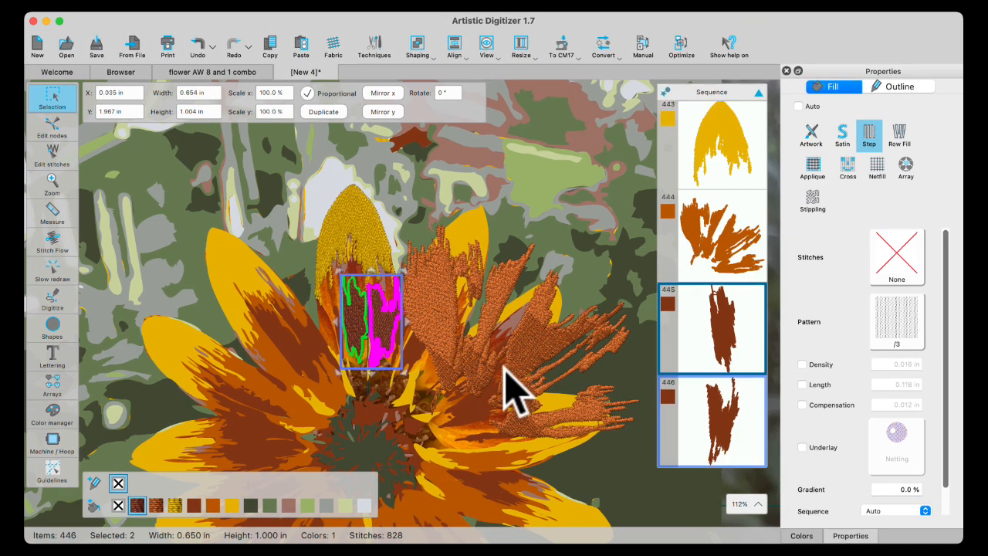
- Move the orange stitched shape back over the uppermost petal, deselect it and examine the layered stitching up close
{"action": "left_click", "coordinate": [450, 328]}
{"action": "left_click_drag", "start_coordinate": [440, 309], "coordinate": [344, 309]}
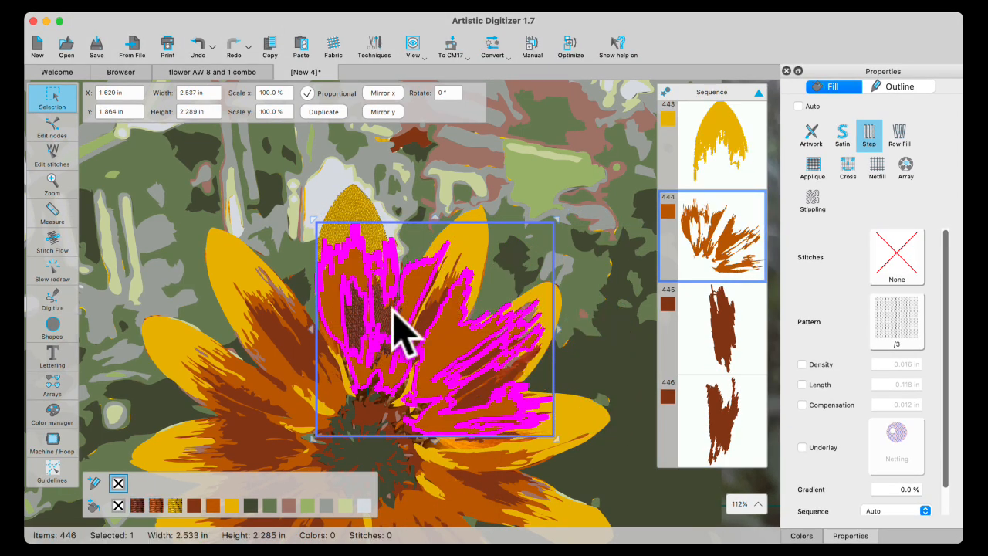
{"action": "left_click", "coordinate": [439, 180]}
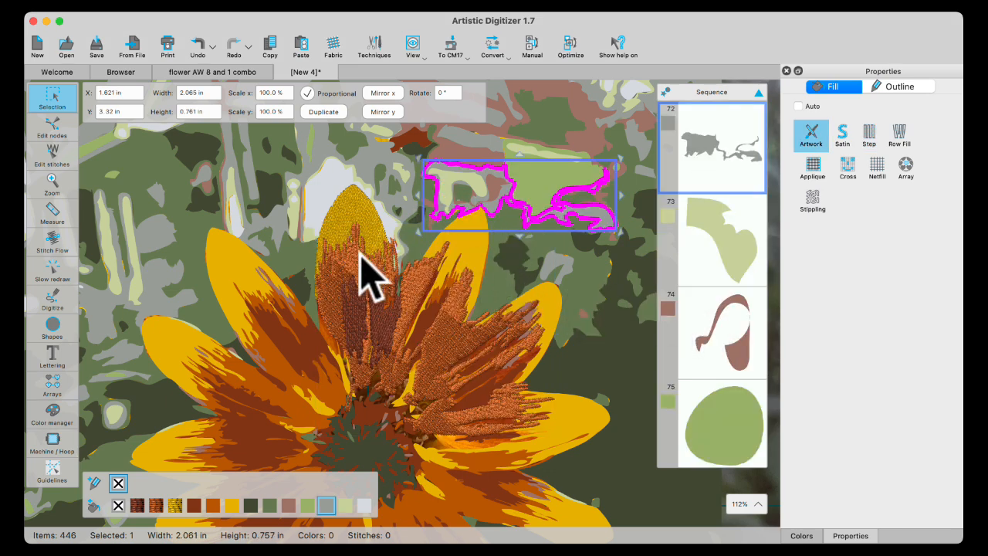
{"action": "scroll", "coordinate": [371, 294], "scroll_direction": "up", "scroll_amount": 3}
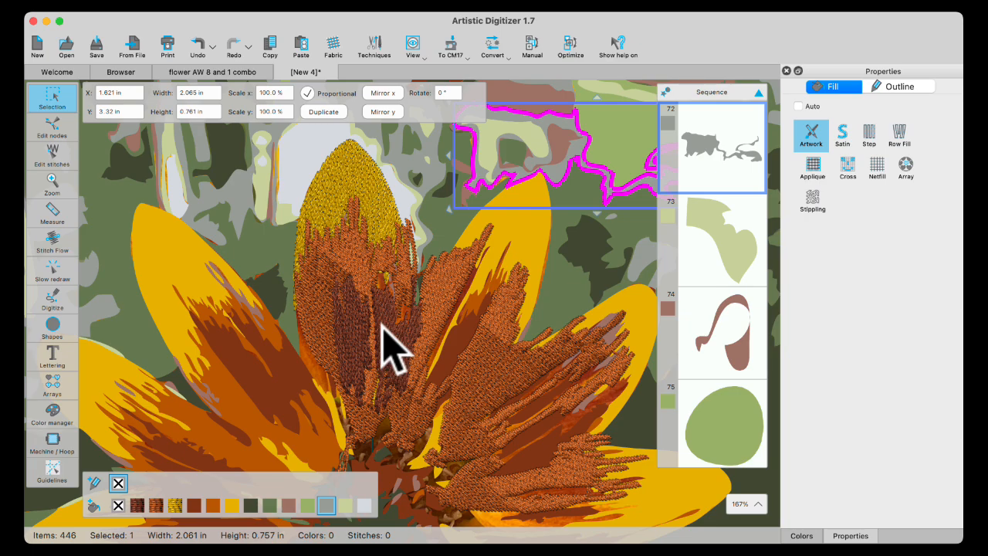
{"action": "scroll", "coordinate": [364, 292], "scroll_direction": "up", "scroll_amount": 8}
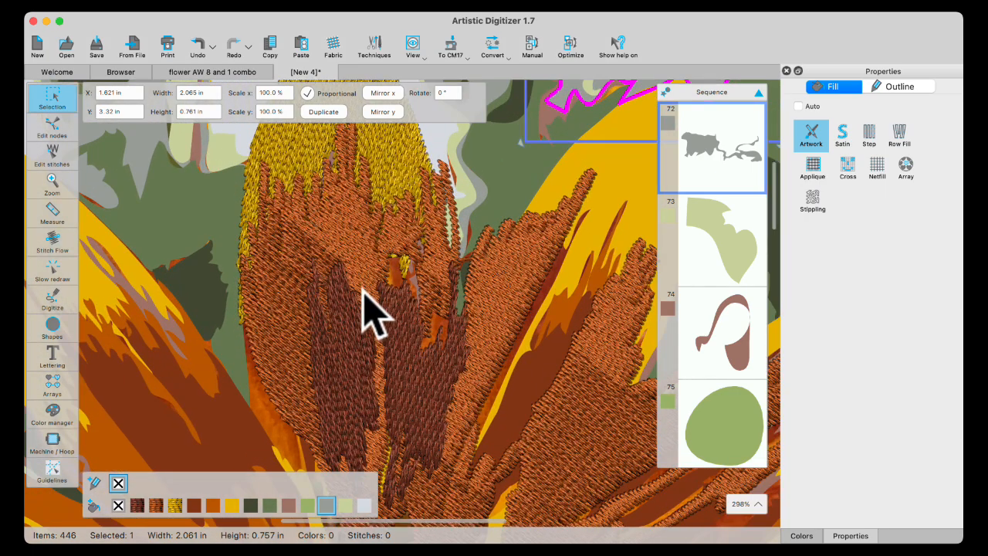
{"action": "scroll", "coordinate": [364, 292], "scroll_direction": "down", "scroll_amount": 8}
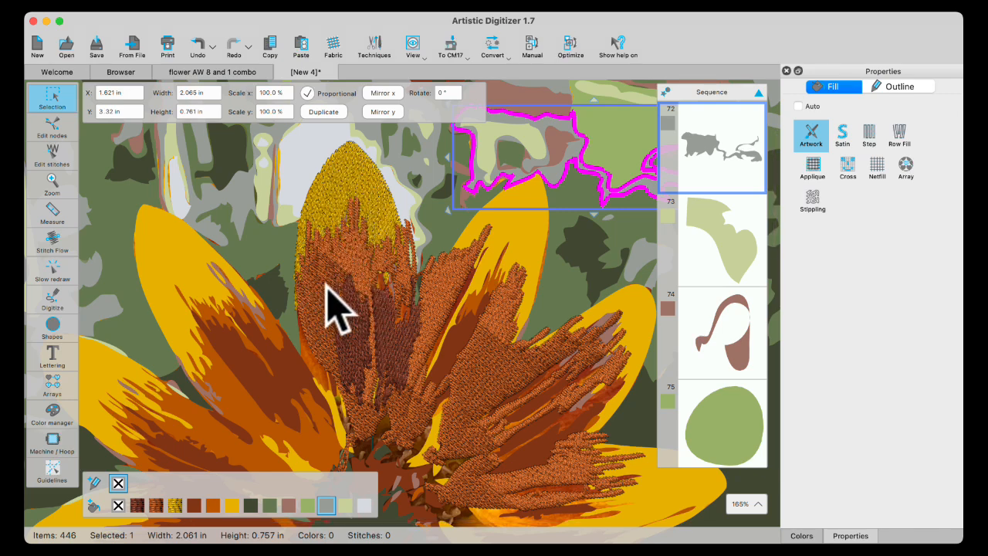
- Edit the nodes of the uppermost petal's left dark brown shape, moving the node just above its lower tip to the right
{"action": "left_click", "coordinate": [332, 301]}
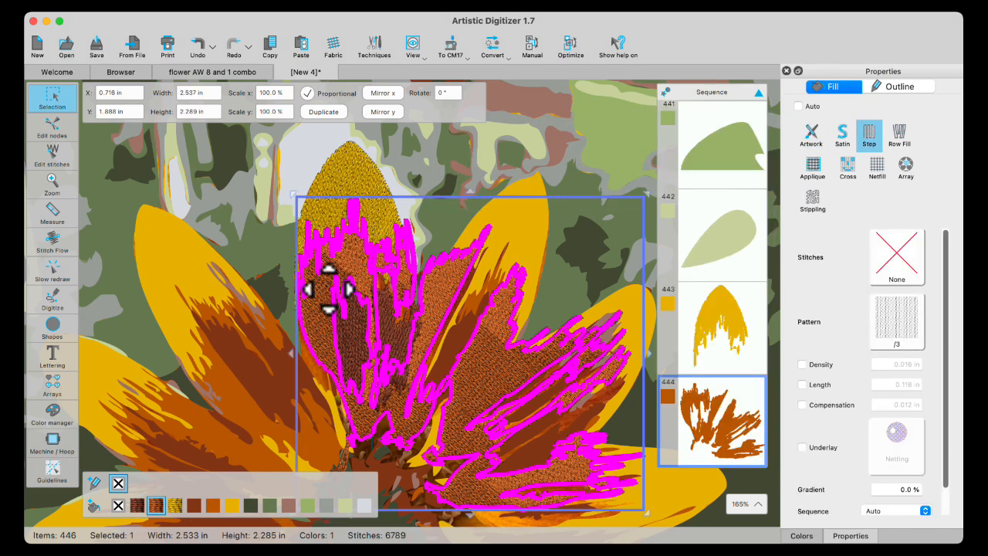
{"action": "left_click", "coordinate": [411, 181]}
{"action": "left_click", "coordinate": [346, 316]}
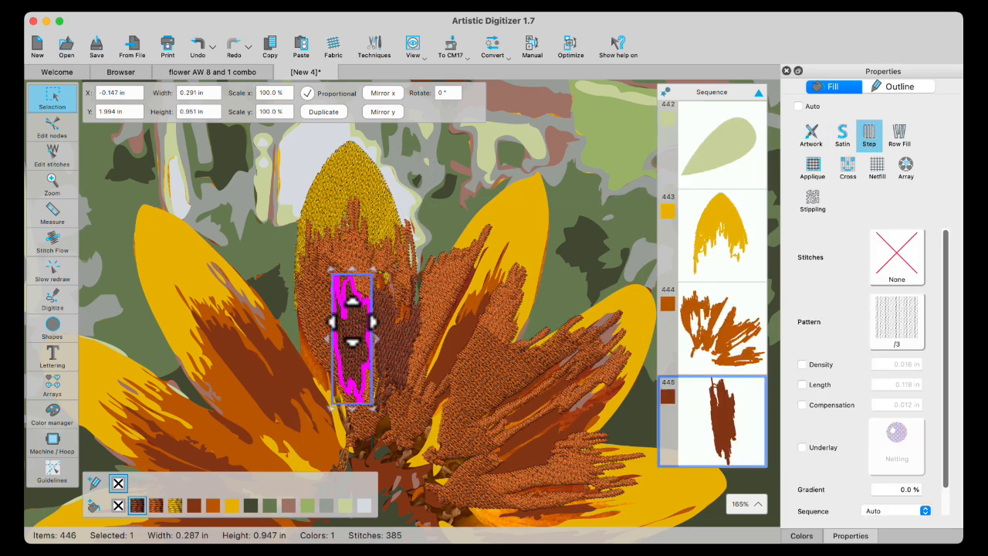
{"action": "left_click", "coordinate": [52, 125]}
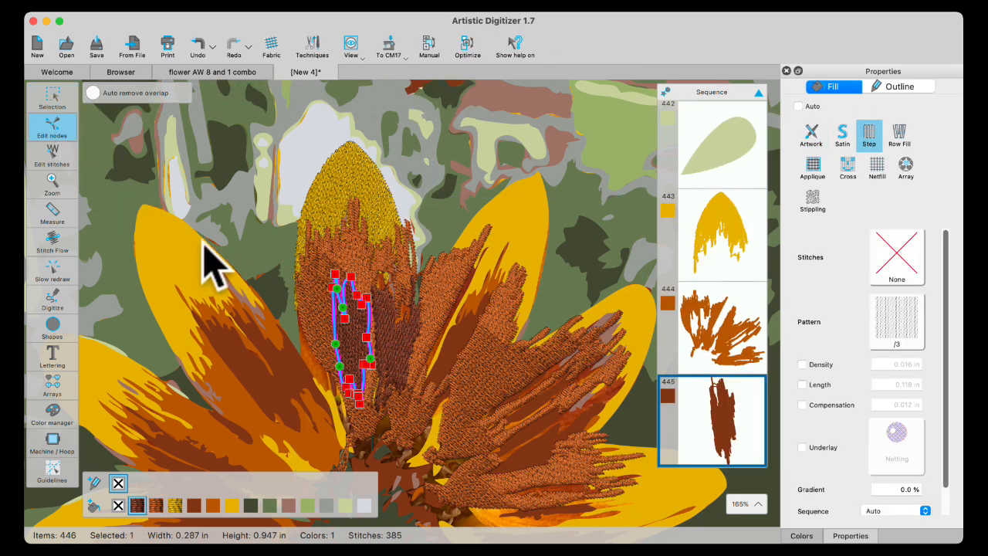
{"action": "scroll", "coordinate": [317, 343], "scroll_direction": "up", "scroll_amount": 5}
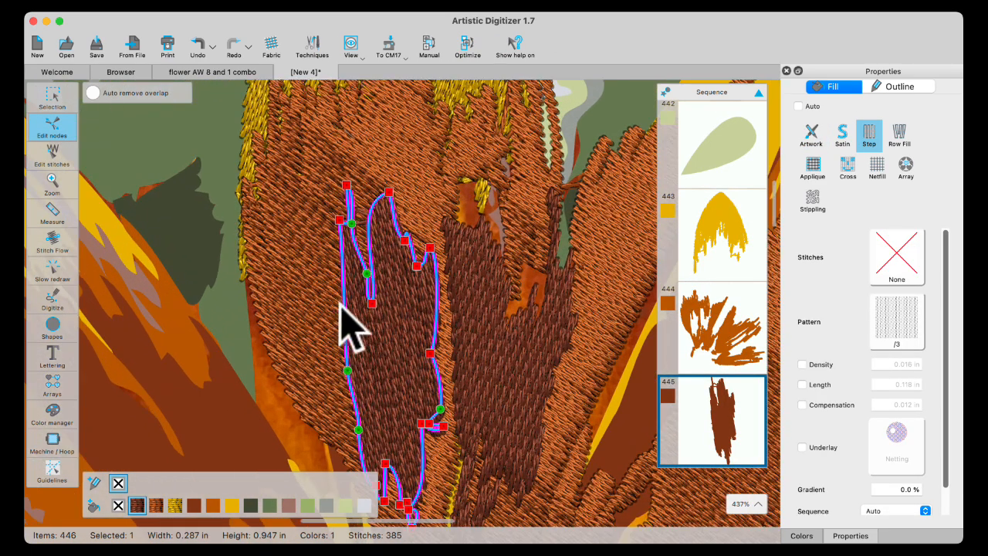
{"action": "scroll", "coordinate": [368, 378], "scroll_direction": "up", "scroll_amount": 3}
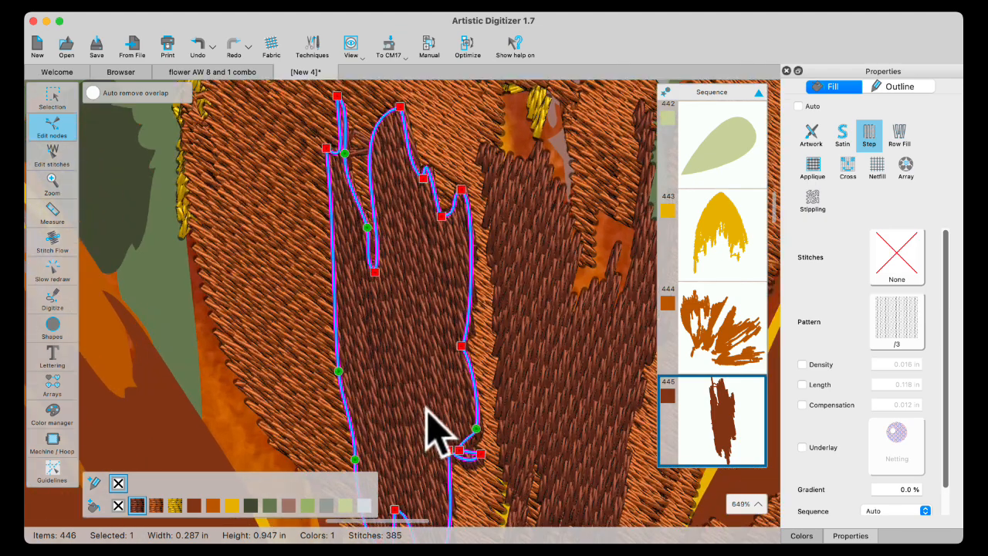
{"action": "scroll", "coordinate": [436, 432], "scroll_direction": "down", "scroll_amount": 5}
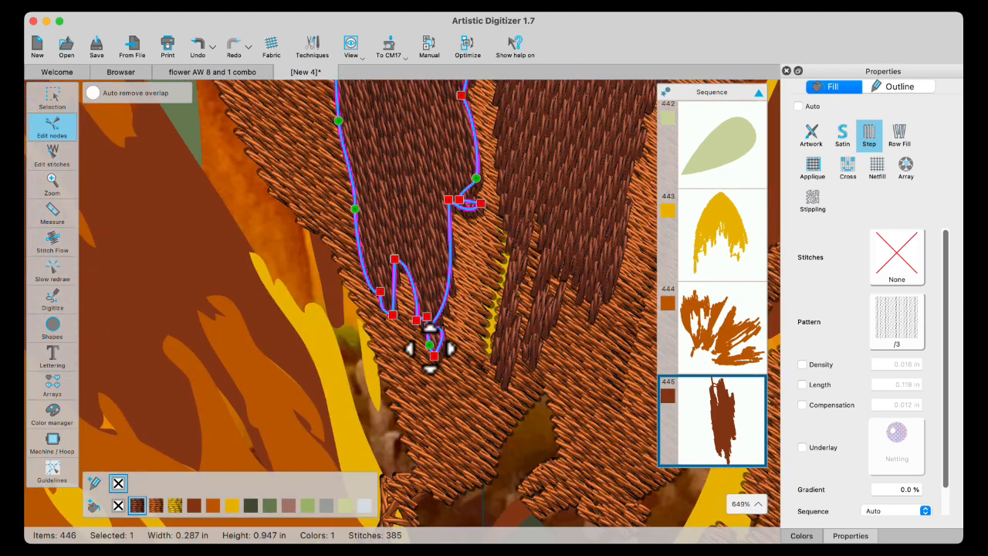
{"action": "scroll", "coordinate": [436, 355], "scroll_direction": "down", "scroll_amount": 3}
{"action": "scroll", "coordinate": [434, 201], "scroll_direction": "up", "scroll_amount": 3}
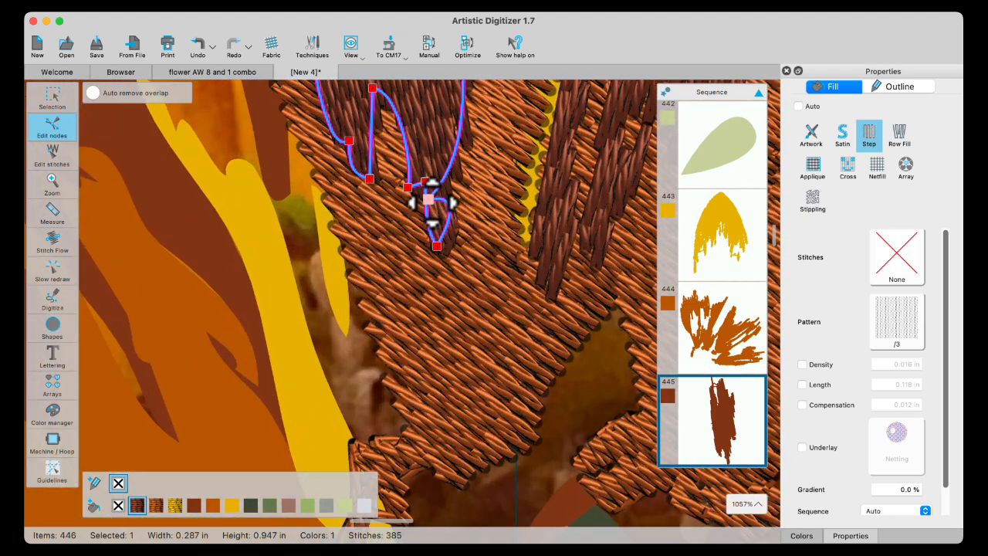
{"action": "scroll", "coordinate": [429, 199], "scroll_direction": "up", "scroll_amount": 3}
{"action": "left_click", "coordinate": [422, 196]}
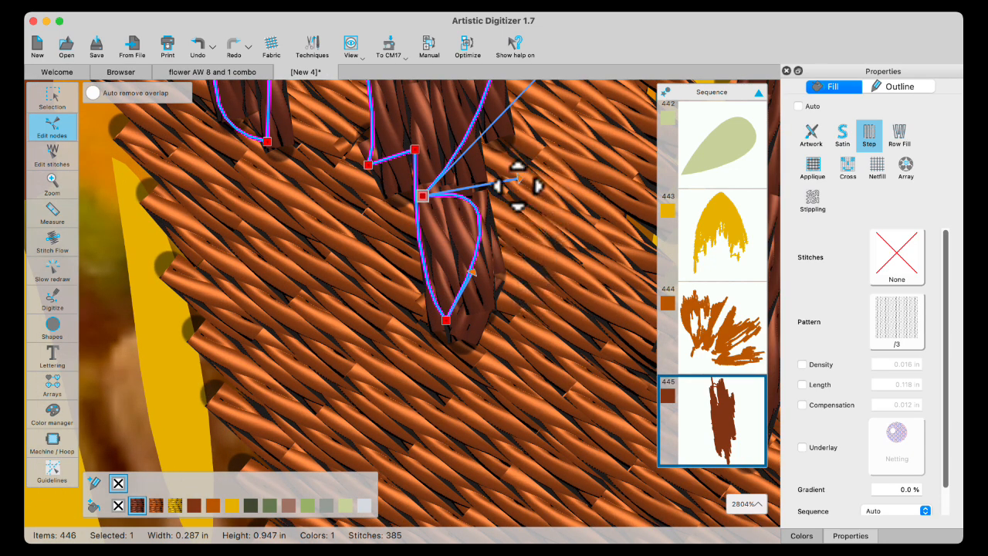
{"action": "left_click_drag", "start_coordinate": [422, 196], "coordinate": [474, 194]}
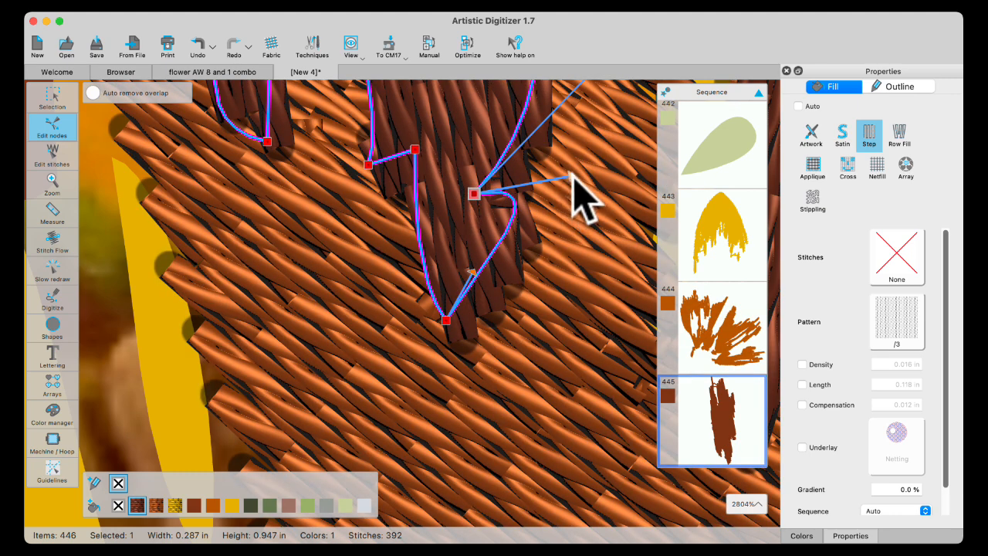
- Adjust both curve handles of the node just above the left dark brown shape's lower tip to smooth its lower right edge
{"action": "left_click_drag", "start_coordinate": [571, 176], "coordinate": [477, 268]}
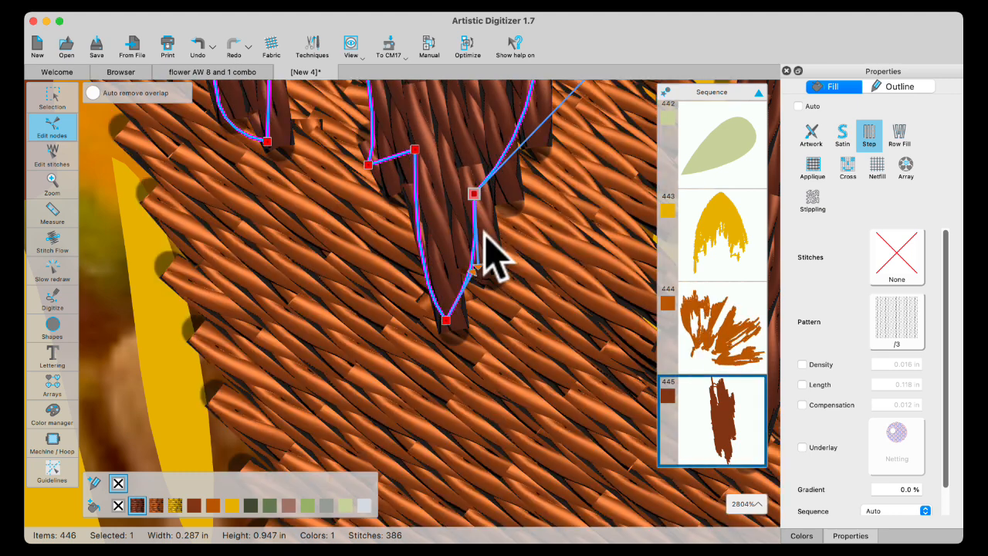
{"action": "scroll", "coordinate": [498, 247], "scroll_direction": "up", "scroll_amount": 5}
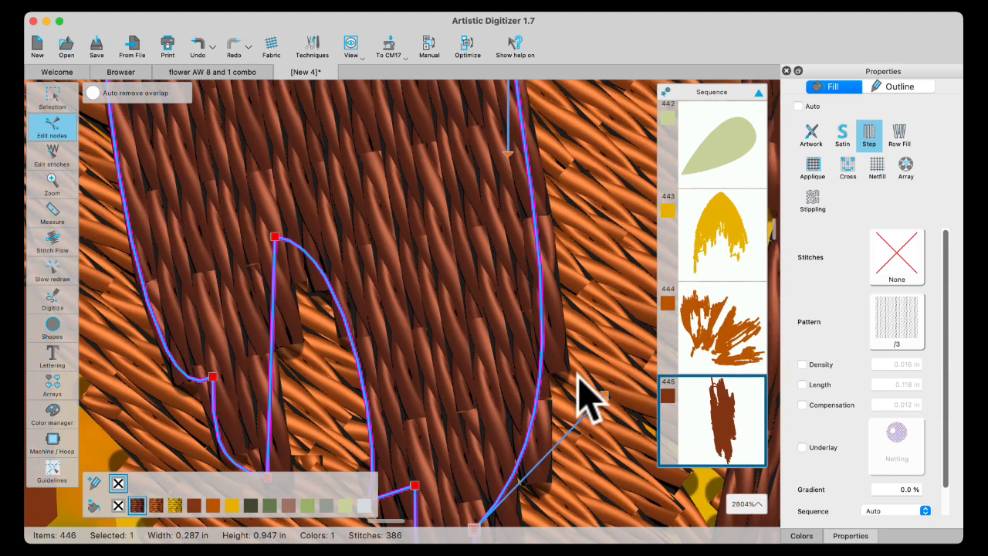
{"action": "left_click_drag", "start_coordinate": [604, 394], "coordinate": [547, 358]}
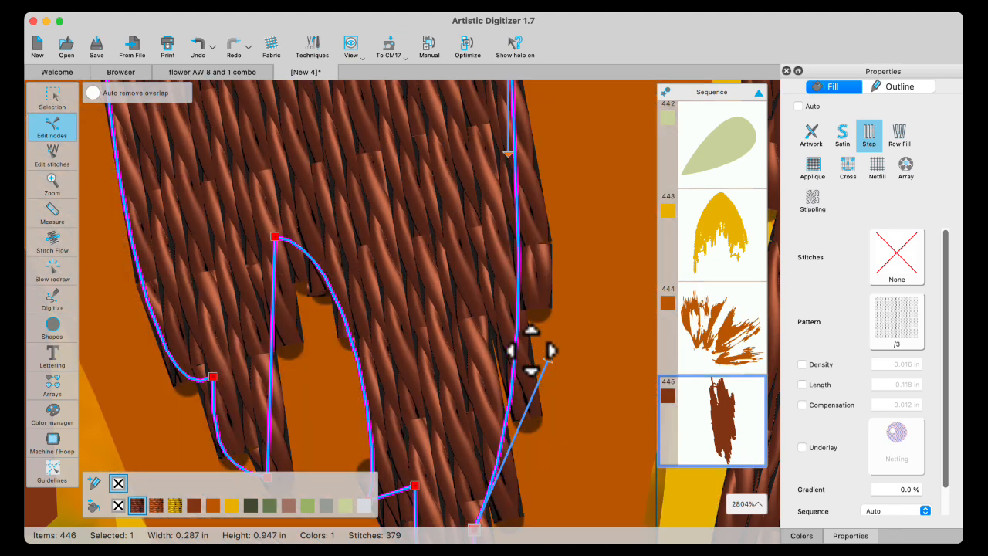
{"action": "scroll", "coordinate": [529, 292], "scroll_direction": "up", "scroll_amount": 10}
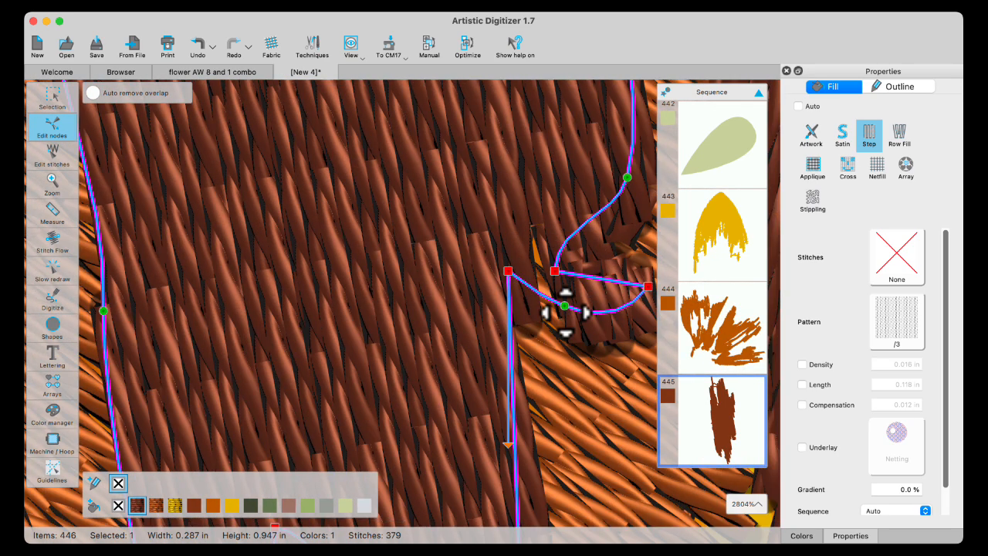
- Move the inner notch node on the dark brown shape's right edge outward and pull its curve handle in to even out the edge
{"action": "scroll", "coordinate": [567, 317], "scroll_direction": "right", "scroll_amount": 5}
{"action": "left_click", "coordinate": [399, 271]}
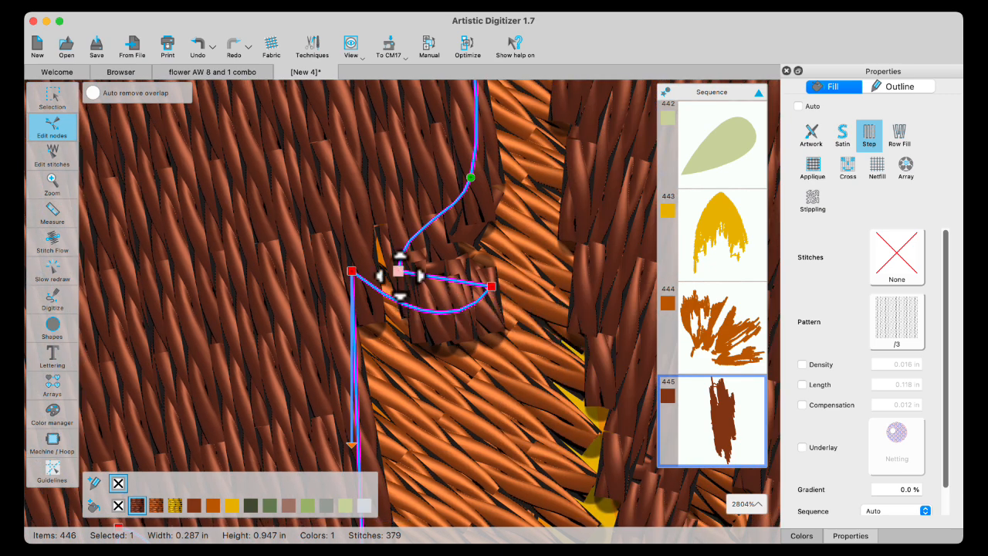
{"action": "left_click_drag", "start_coordinate": [398, 270], "coordinate": [486, 255]}
{"action": "left_click_drag", "start_coordinate": [492, 204], "coordinate": [469, 213]}
{"action": "scroll", "coordinate": [466, 212], "scroll_direction": "down", "scroll_amount": 10}
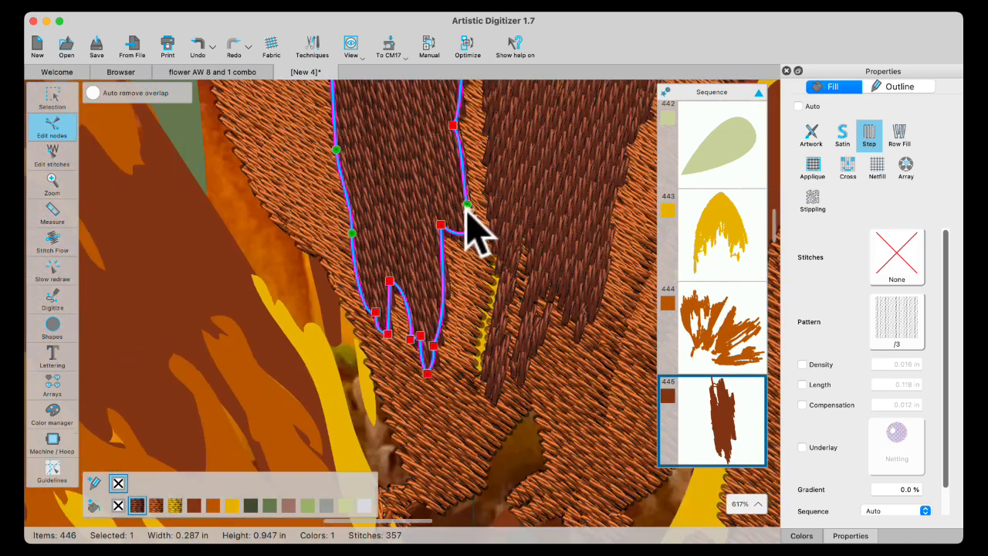
- Move the indented node higher on the dark brown shape's right edge outward and shorten both its curve handles to straighten the edge
{"action": "scroll", "coordinate": [470, 177], "scroll_direction": "up", "scroll_amount": 10}
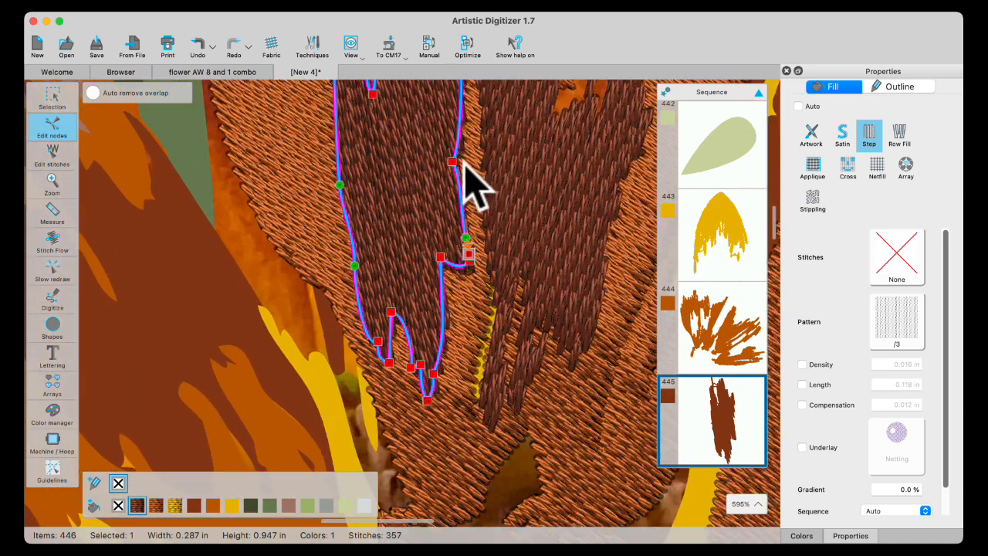
{"action": "scroll", "coordinate": [460, 165], "scroll_direction": "up", "scroll_amount": 2}
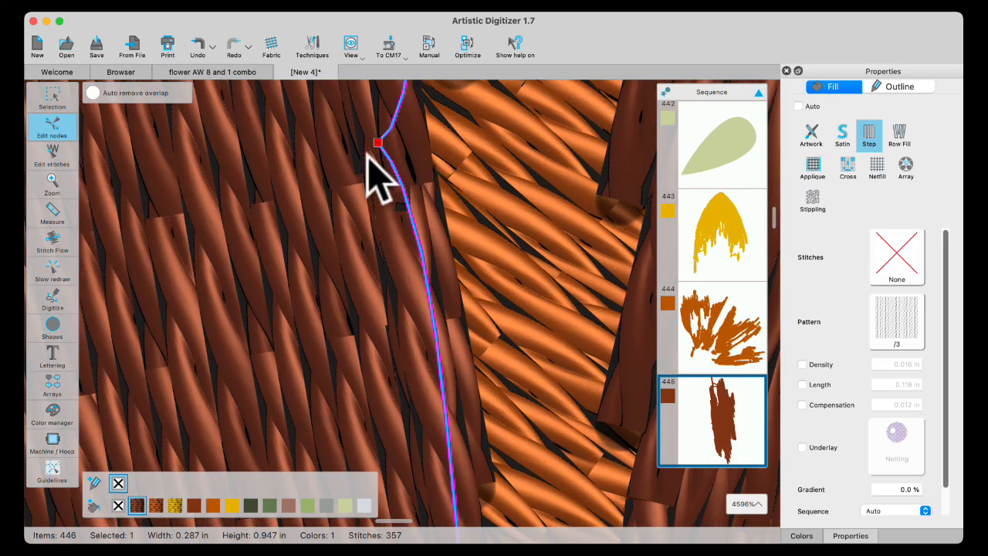
{"action": "scroll", "coordinate": [375, 148], "scroll_direction": "up", "scroll_amount": 3}
{"action": "scroll", "coordinate": [377, 144], "scroll_direction": "up", "scroll_amount": 1}
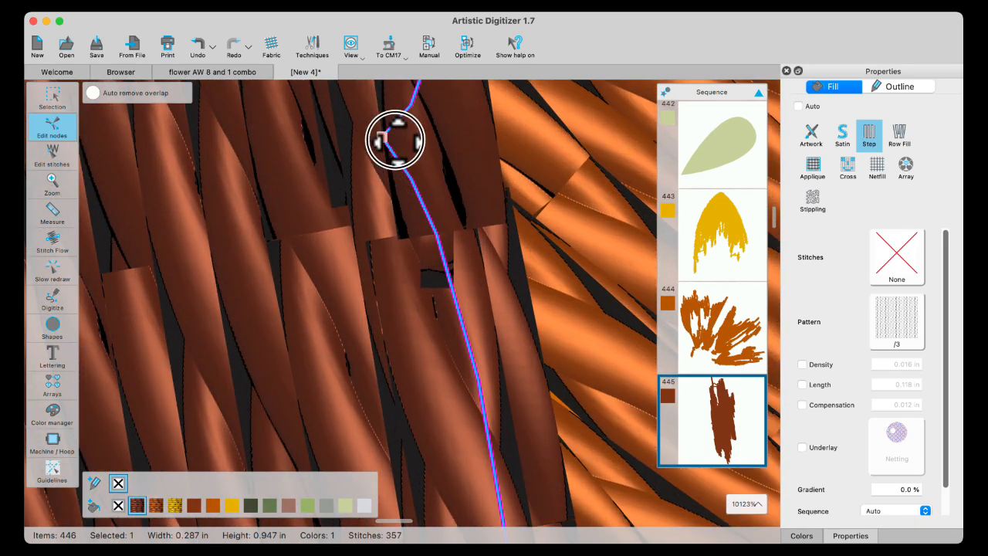
{"action": "left_click_drag", "start_coordinate": [381, 137], "coordinate": [445, 149]}
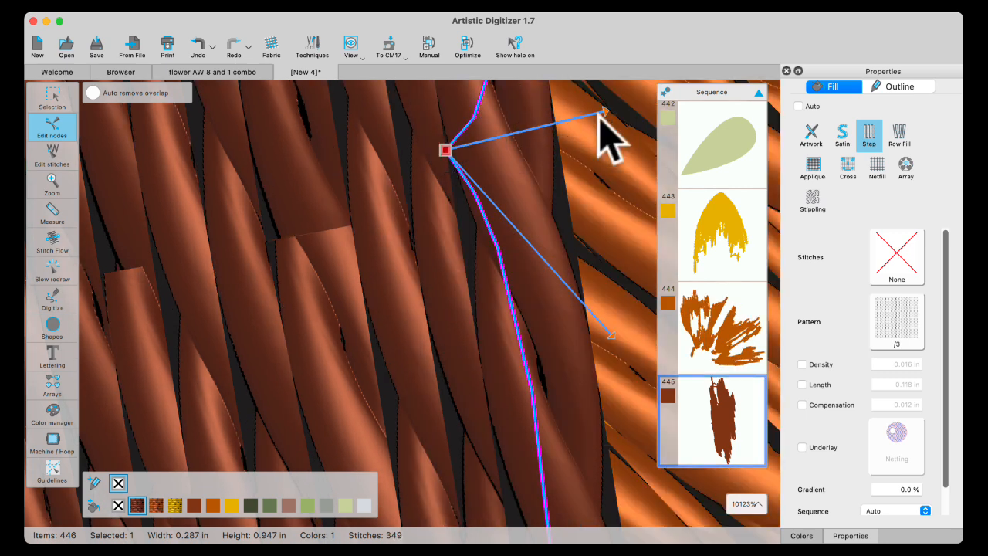
{"action": "left_click_drag", "start_coordinate": [605, 113], "coordinate": [454, 136]}
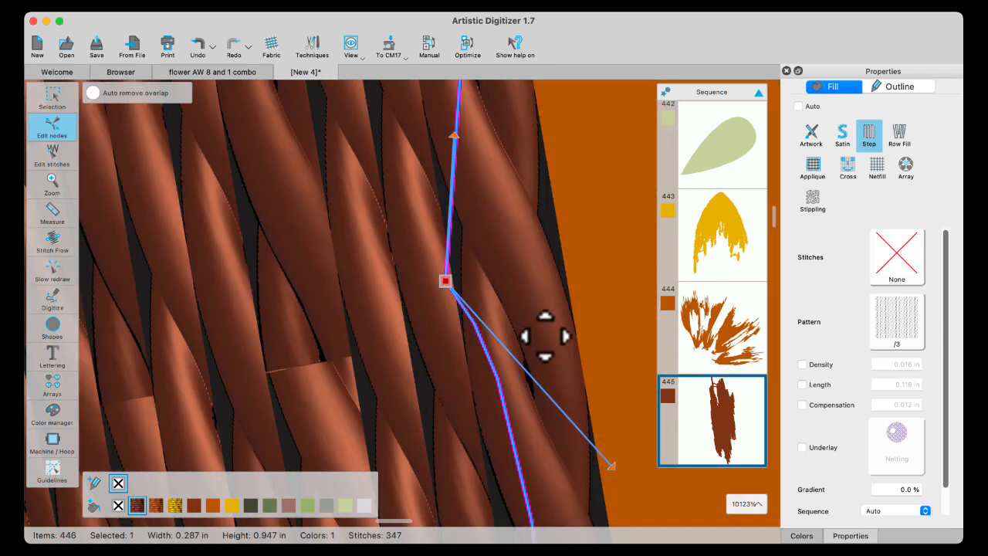
{"action": "left_click_drag", "start_coordinate": [613, 466], "coordinate": [472, 373]}
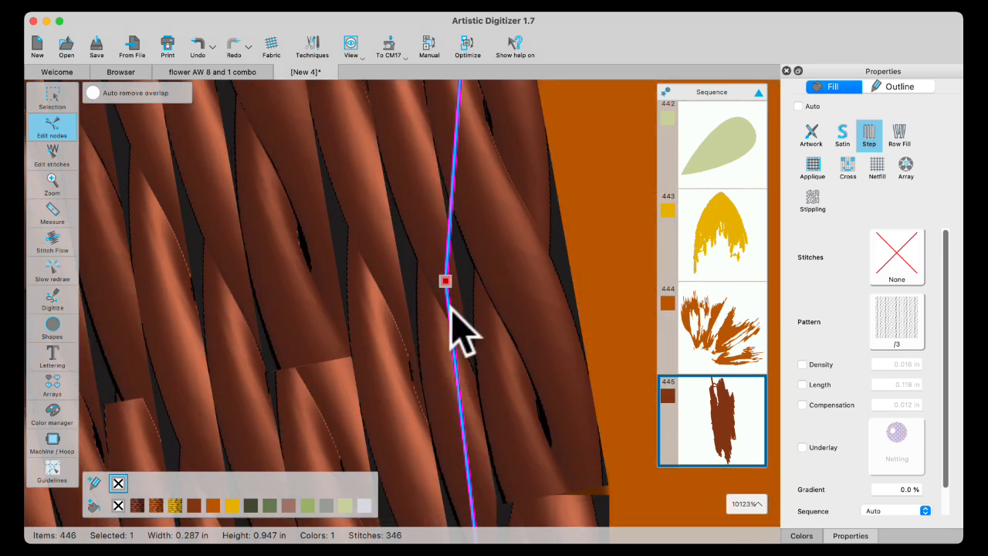
- Leave node editing and delete the thin mauve shape from the petal at the upper left of the flower
{"action": "scroll", "coordinate": [450, 305], "scroll_direction": "down", "scroll_amount": 3}
{"action": "scroll", "coordinate": [324, 252], "scroll_direction": "down", "scroll_amount": 5}
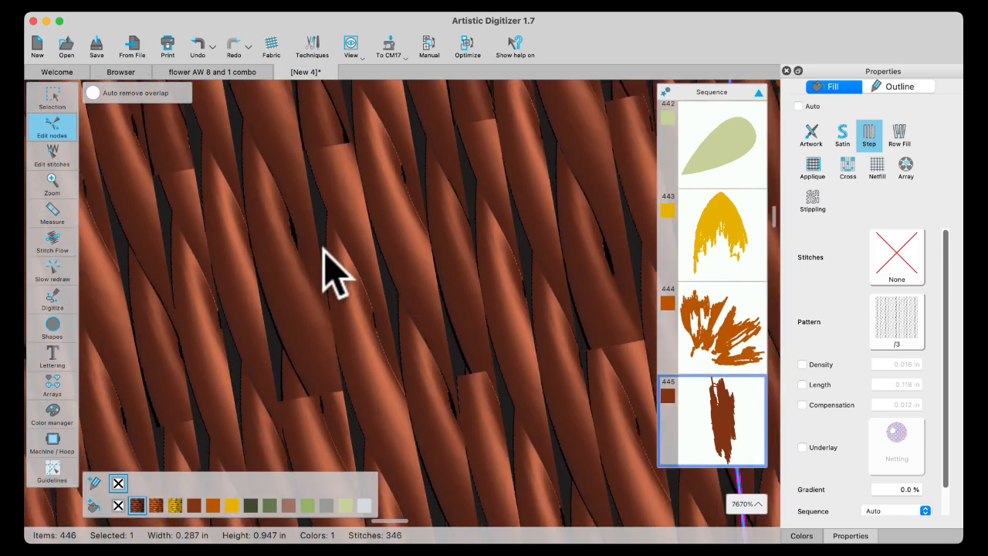
{"action": "scroll", "coordinate": [329, 255], "scroll_direction": "down", "scroll_amount": 10}
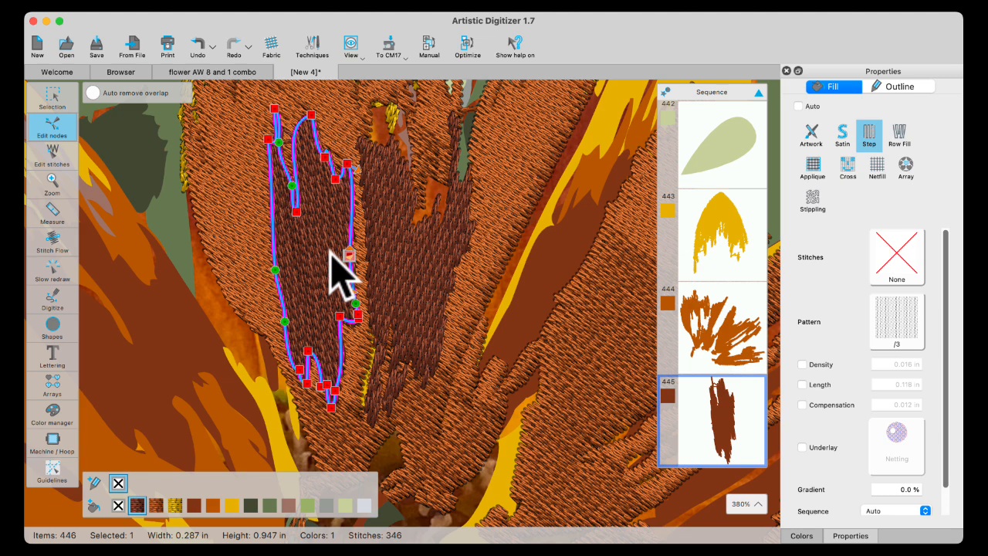
{"action": "scroll", "coordinate": [370, 259], "scroll_direction": "down", "scroll_amount": 6}
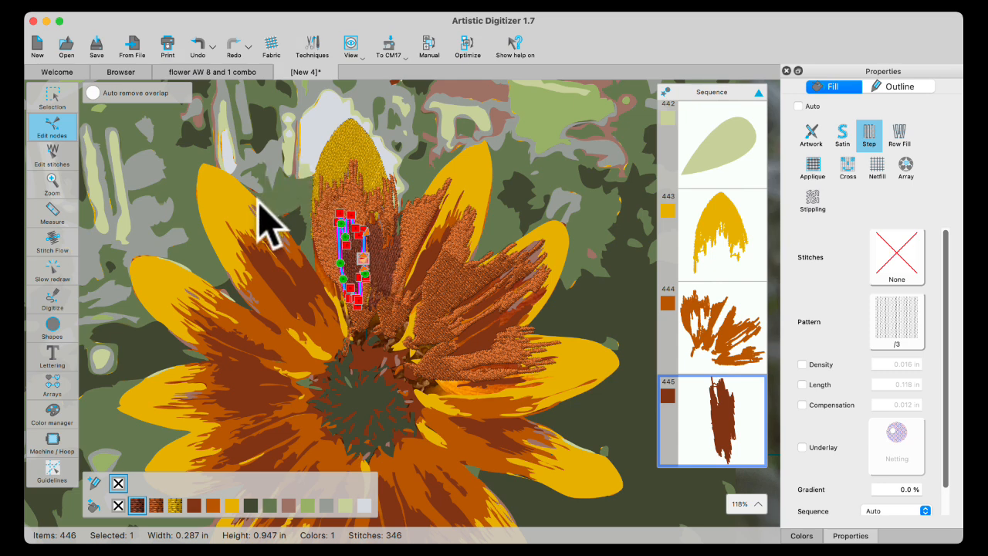
{"action": "scroll", "coordinate": [272, 276], "scroll_direction": "up", "scroll_amount": 5}
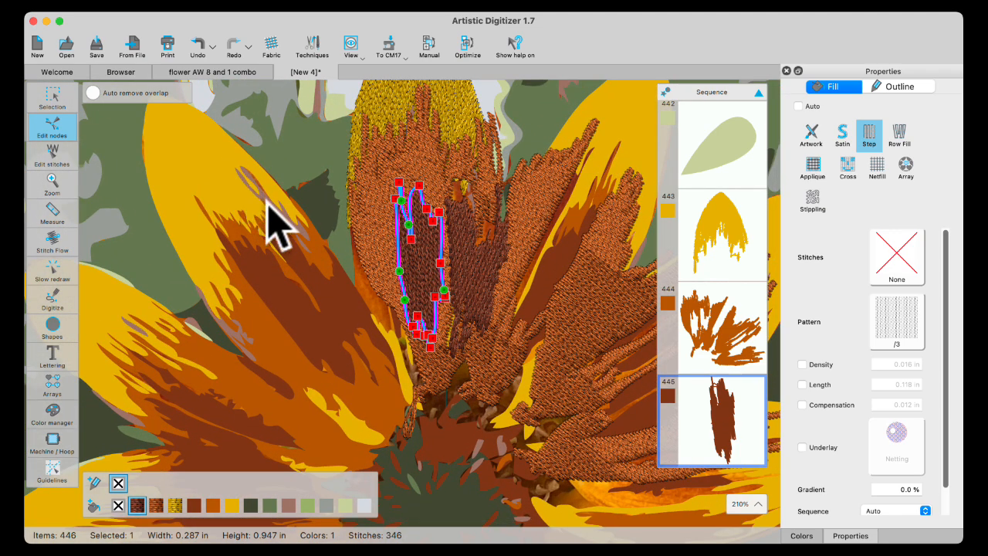
{"action": "left_click", "coordinate": [53, 99]}
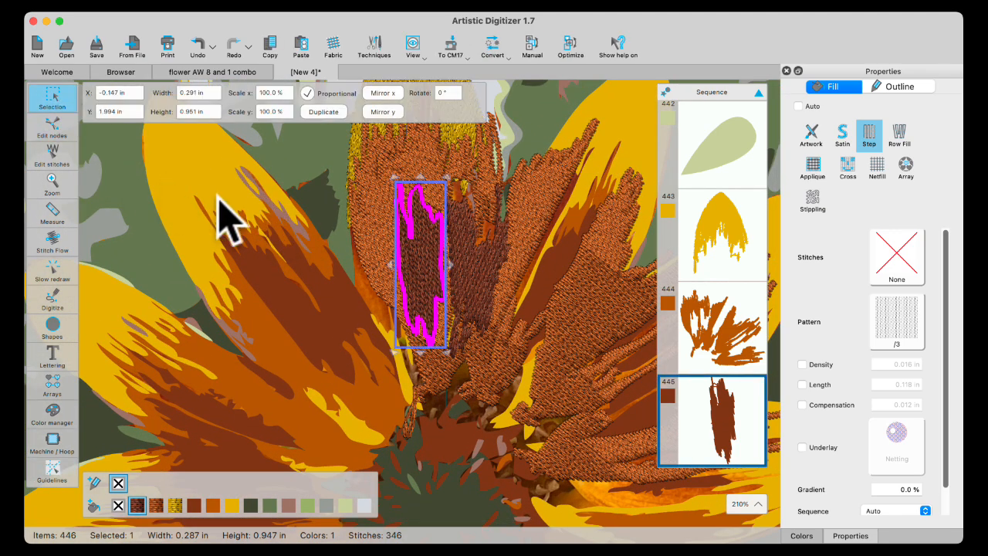
{"action": "left_click", "coordinate": [272, 207]}
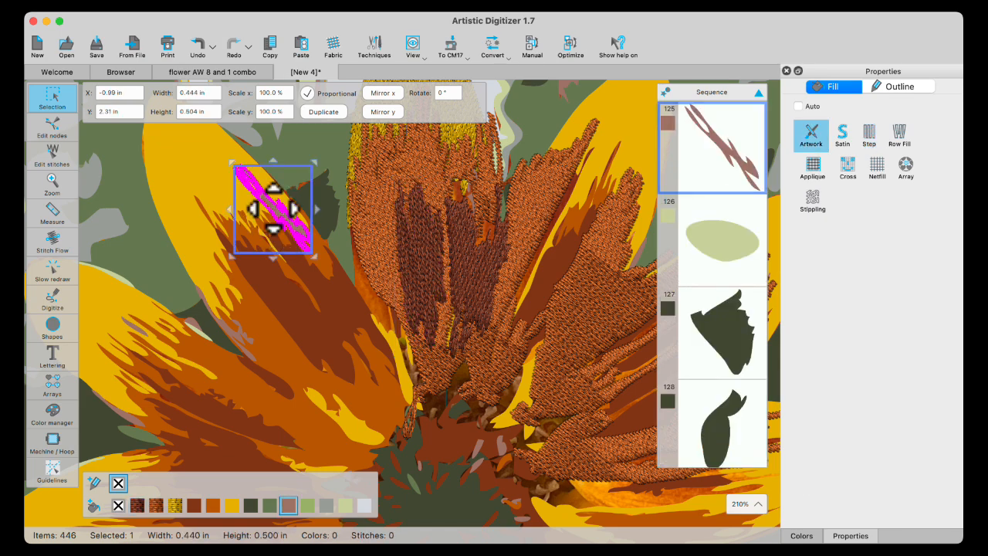
{"action": "key", "text": "Delete"}
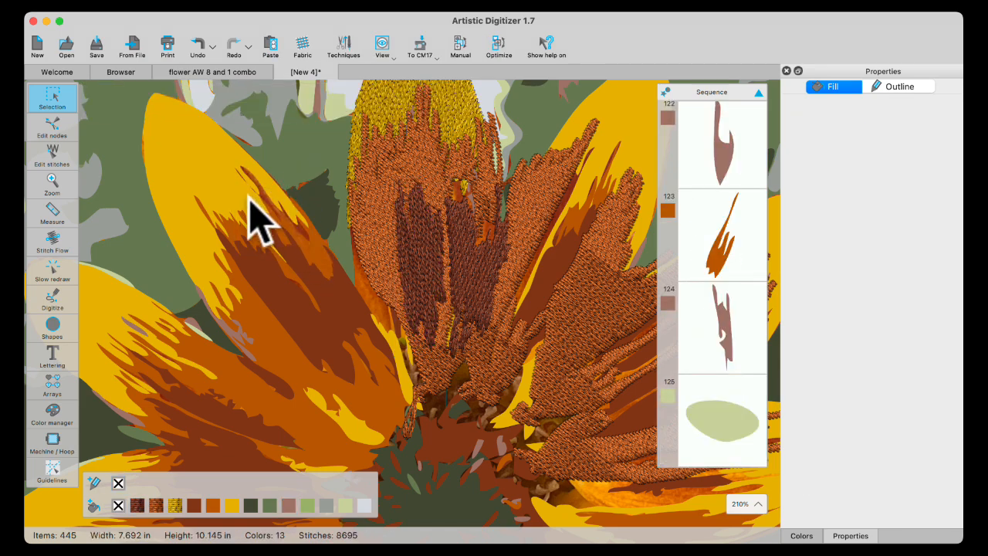
- Select the yellow artwork shape of the upper-left petal and examine its edge around the deleted shape's area
{"action": "scroll", "coordinate": [255, 220], "scroll_direction": "up", "scroll_amount": 5}
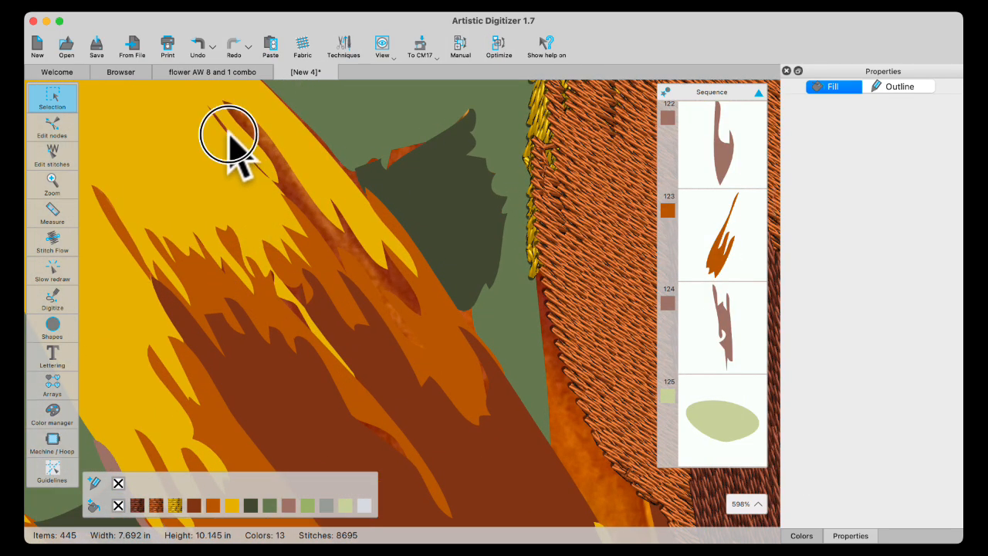
{"action": "left_click", "coordinate": [232, 149]}
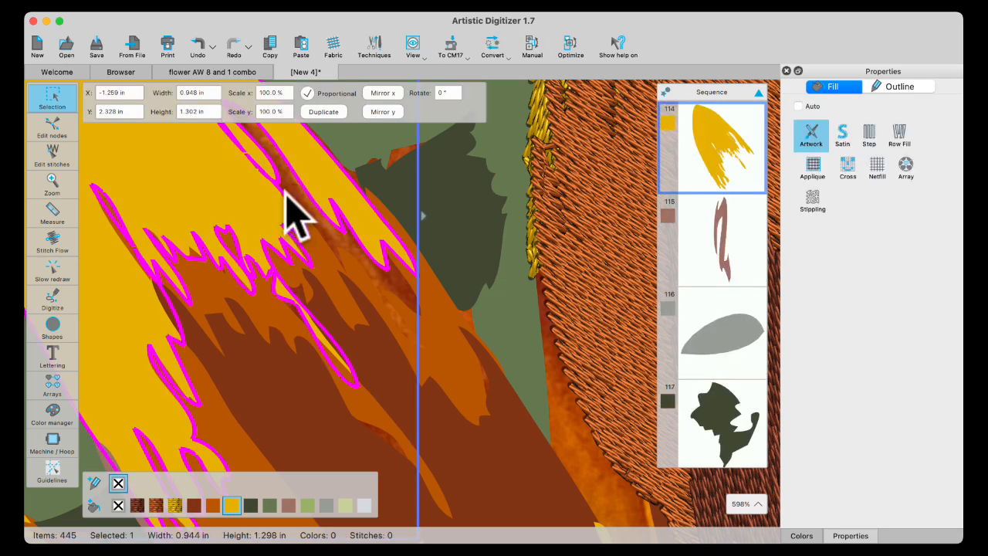
{"action": "scroll", "coordinate": [296, 216], "scroll_direction": "up", "scroll_amount": 3}
{"action": "scroll", "coordinate": [270, 186], "scroll_direction": "down", "scroll_amount": 8}
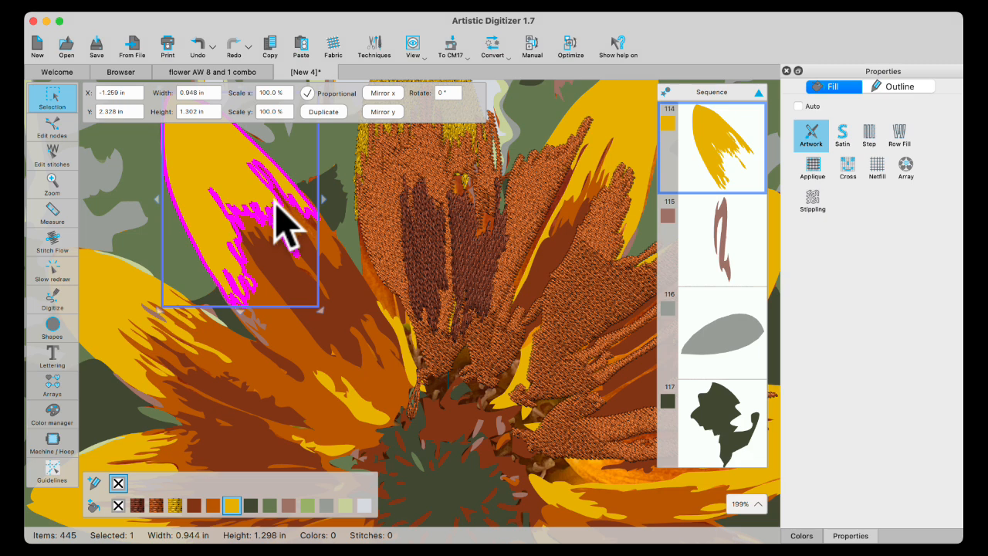
{"action": "scroll", "coordinate": [276, 205], "scroll_direction": "down", "scroll_amount": 4}
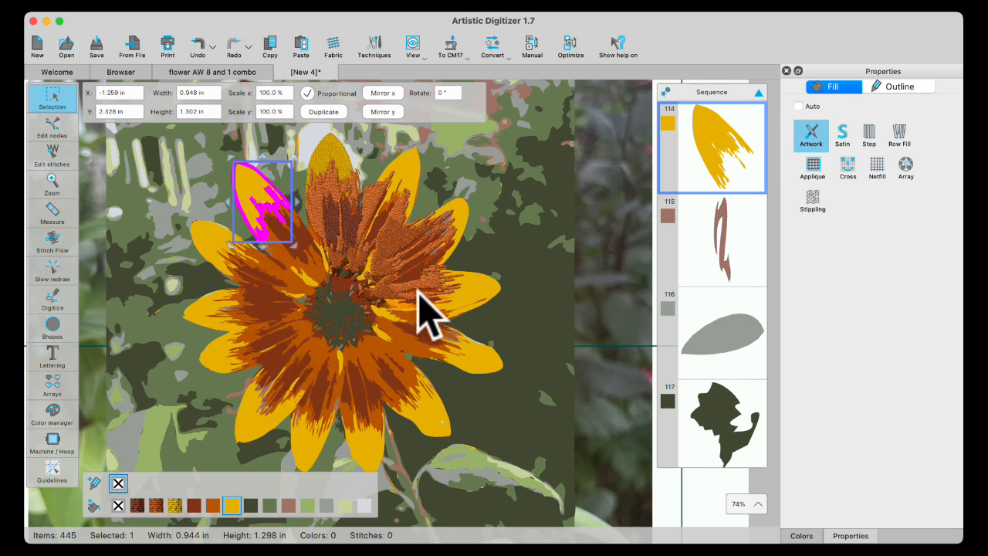
- Select the dark green background shape beside the flower, open the backdrop properties and place the dialog clear of the design
{"action": "left_click", "coordinate": [476, 395]}
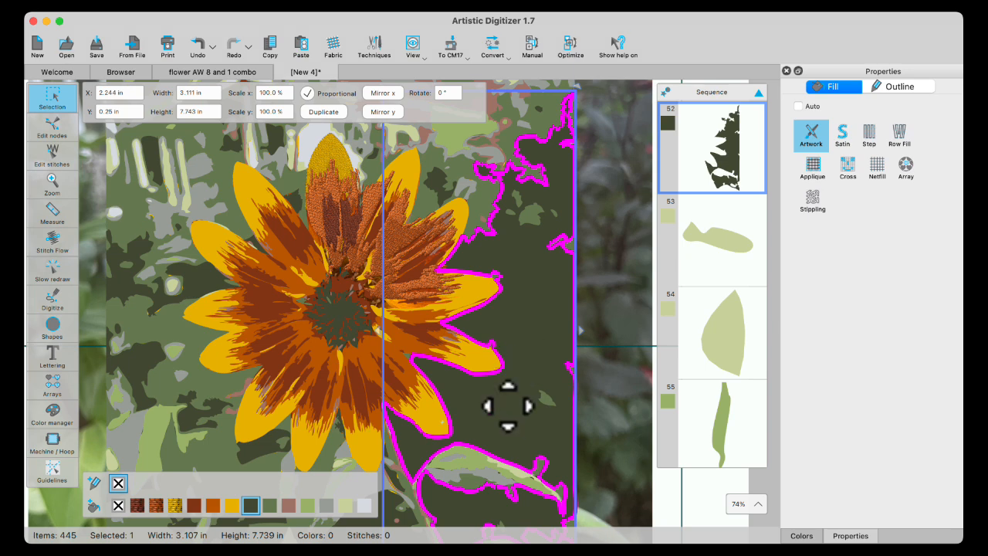
{"action": "scroll", "coordinate": [478, 399], "scroll_direction": "down", "scroll_amount": 5}
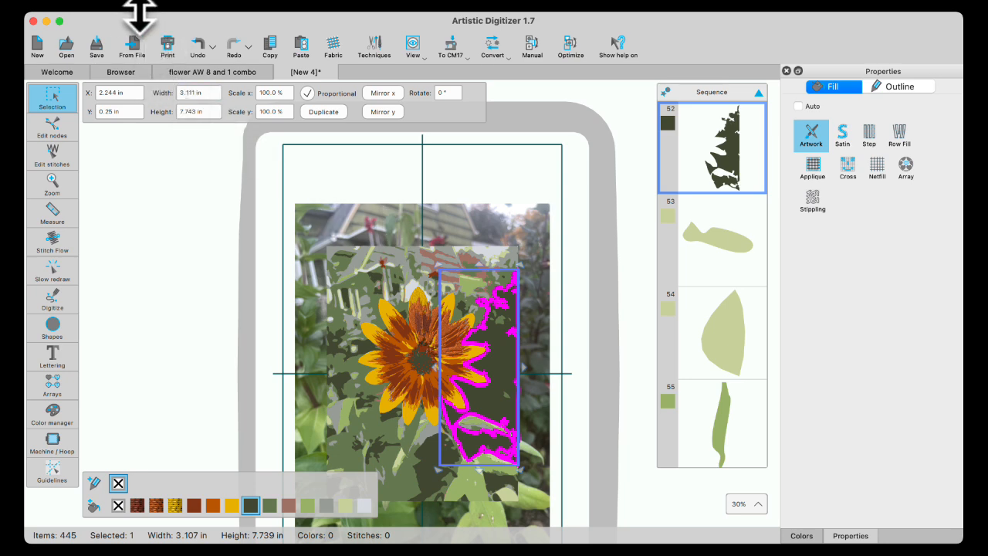
{"action": "left_click", "coordinate": [172, 3]}
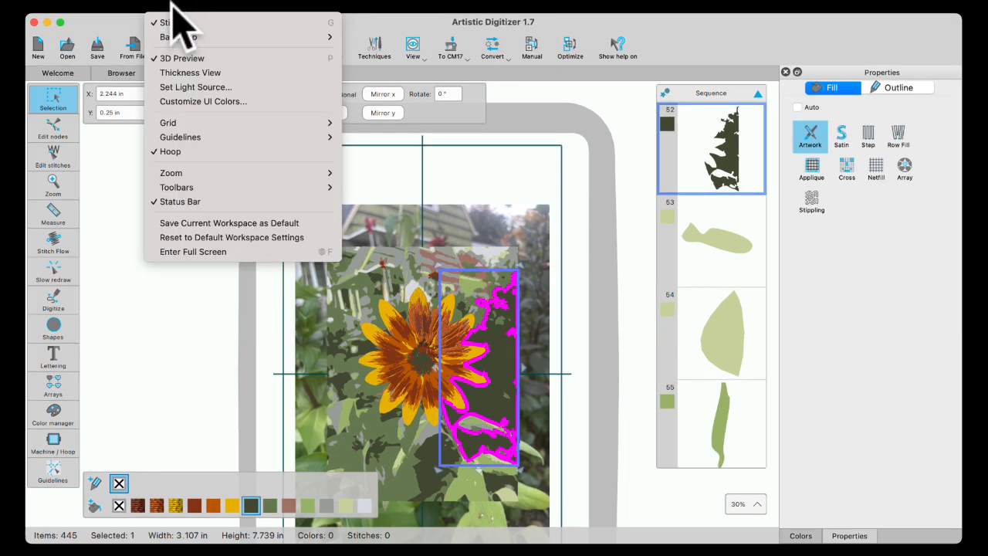
{"action": "left_click", "coordinate": [176, 35]}
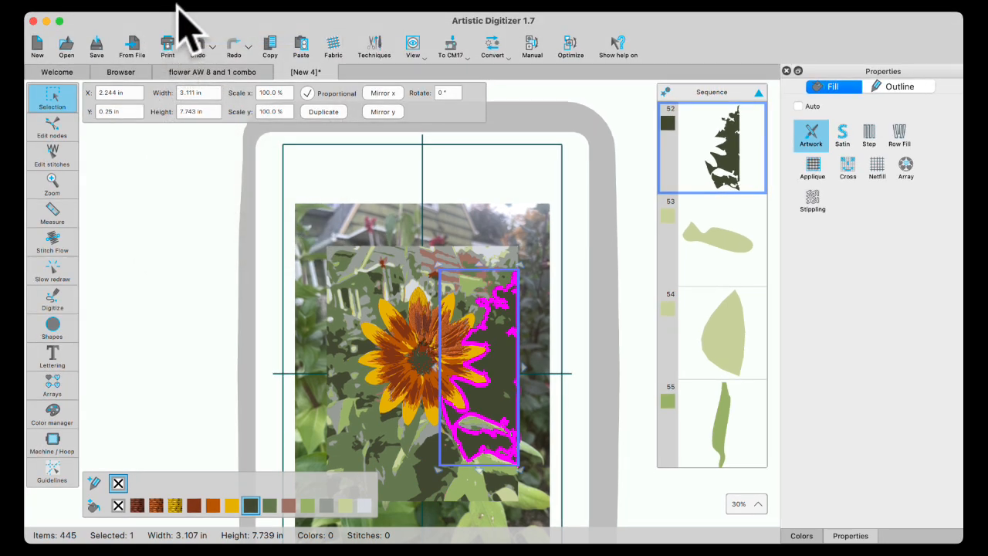
{"action": "left_click", "coordinate": [177, 3]}
{"action": "mouse_move", "coordinate": [220, 37]}
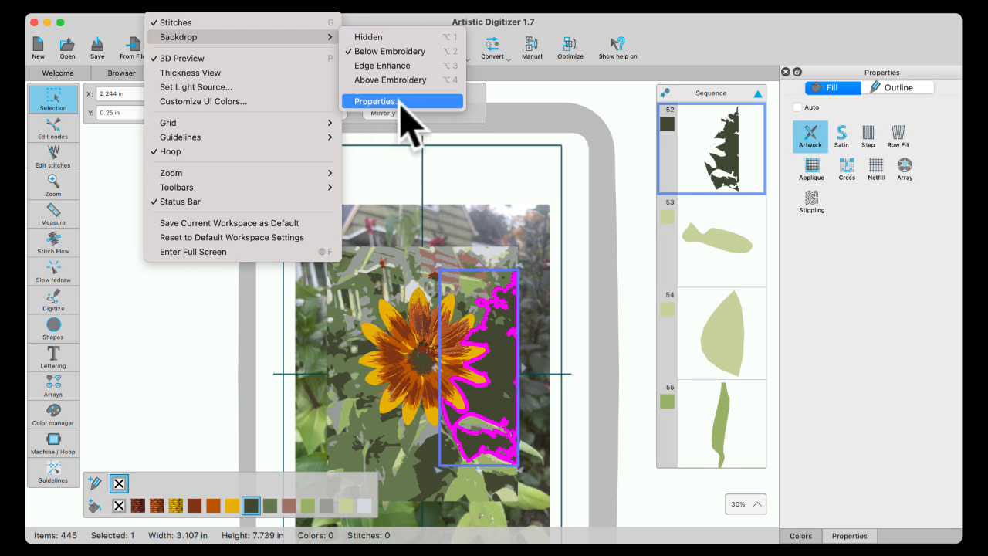
{"action": "left_click", "coordinate": [401, 102]}
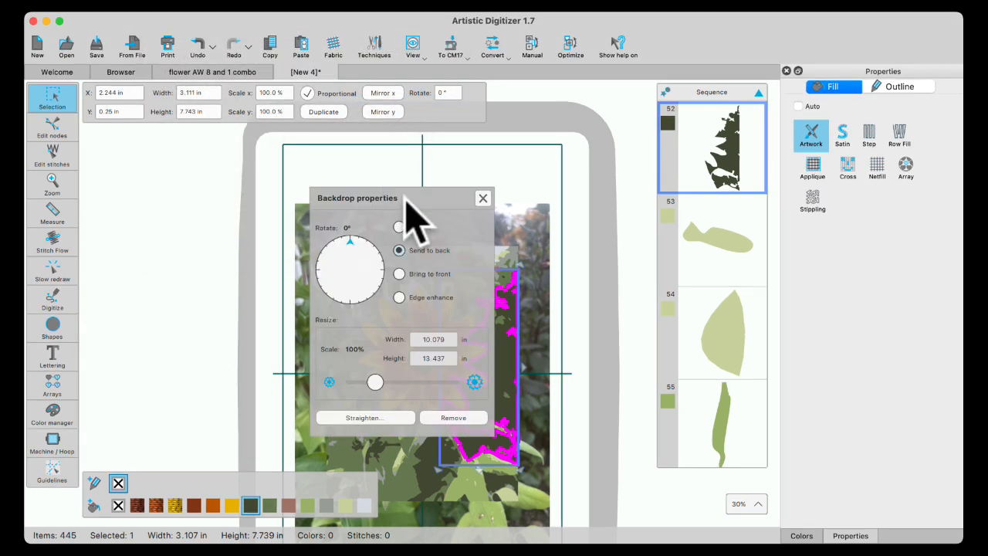
{"action": "left_click_drag", "start_coordinate": [413, 199], "coordinate": [204, 189]}
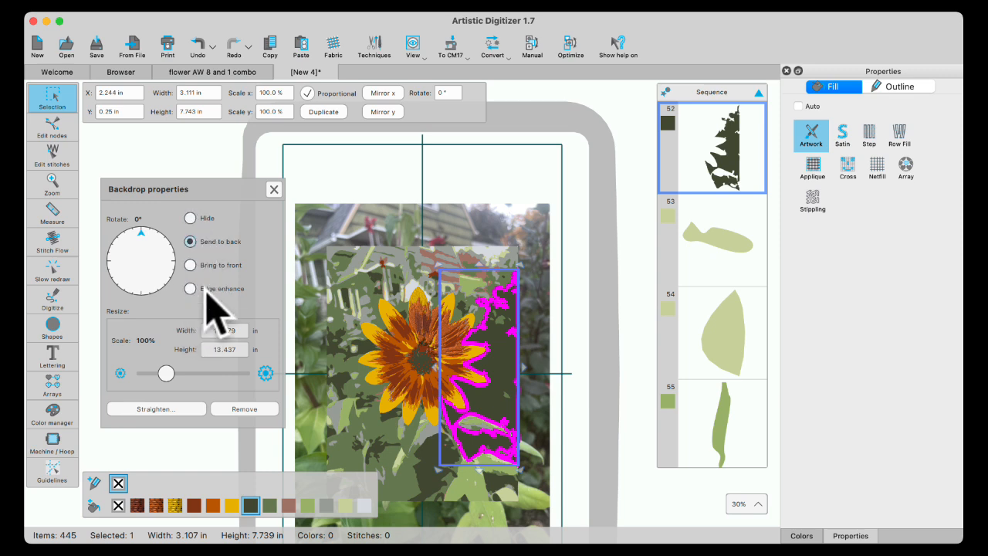
- Deselect all shapes and compare the backdrop photo with the artwork by bringing it to the front and sending it to the back
{"action": "left_click", "coordinate": [318, 246]}
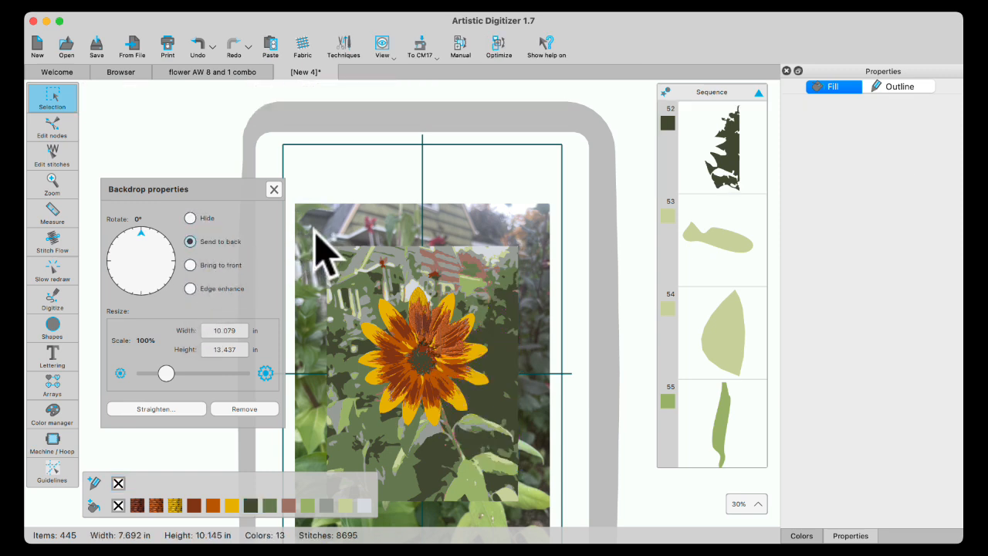
{"action": "left_click", "coordinate": [375, 261]}
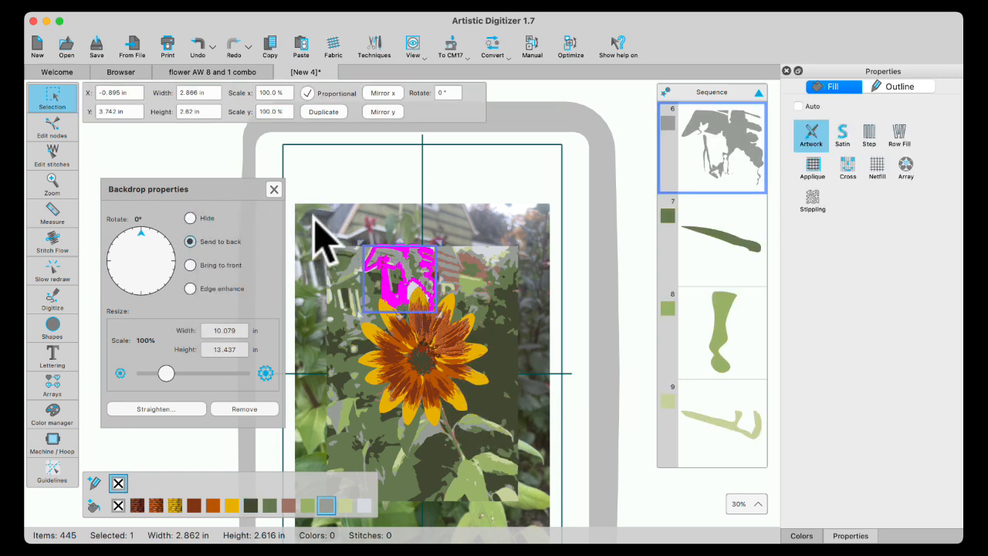
{"action": "left_click", "coordinate": [329, 196]}
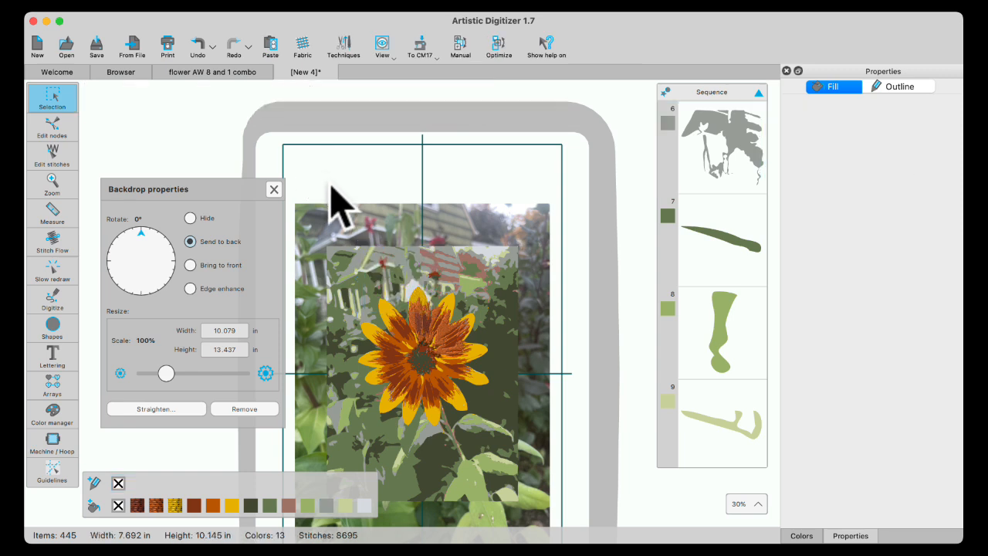
{"action": "left_click", "coordinate": [191, 265]}
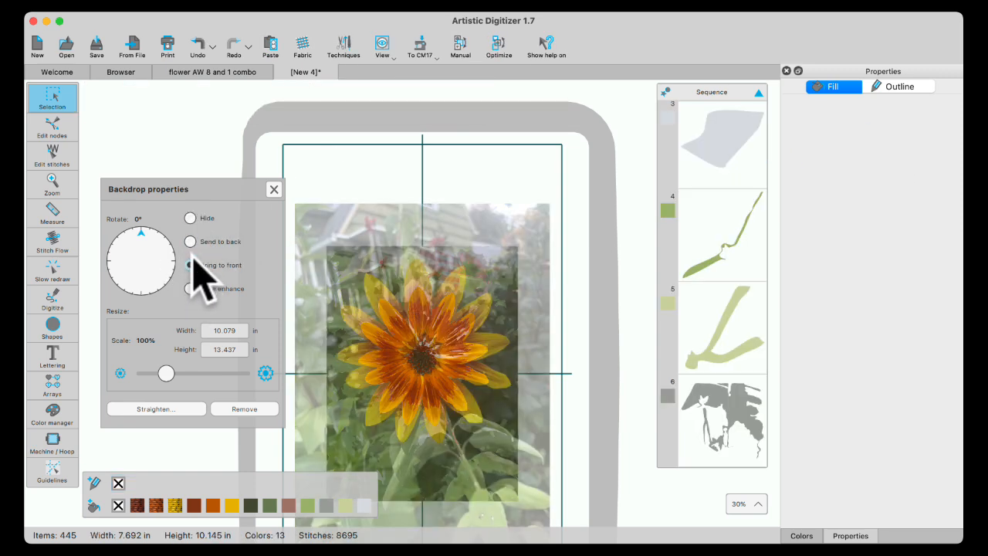
{"action": "left_click", "coordinate": [190, 242]}
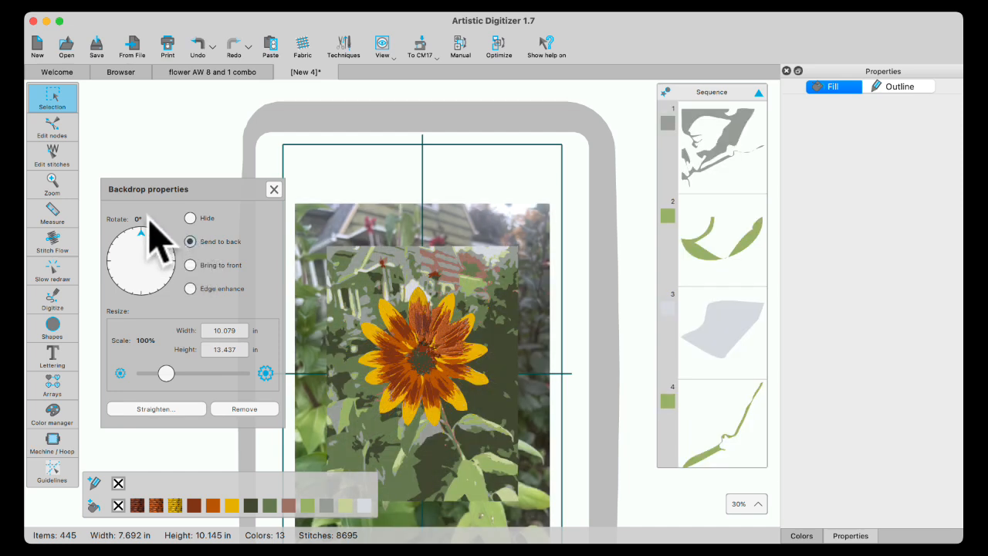
- Scale the backdrop photo to 75%, bring it in front of the artwork and examine the stitched petals against it
{"action": "left_click_drag", "start_coordinate": [167, 373], "coordinate": [159, 373]}
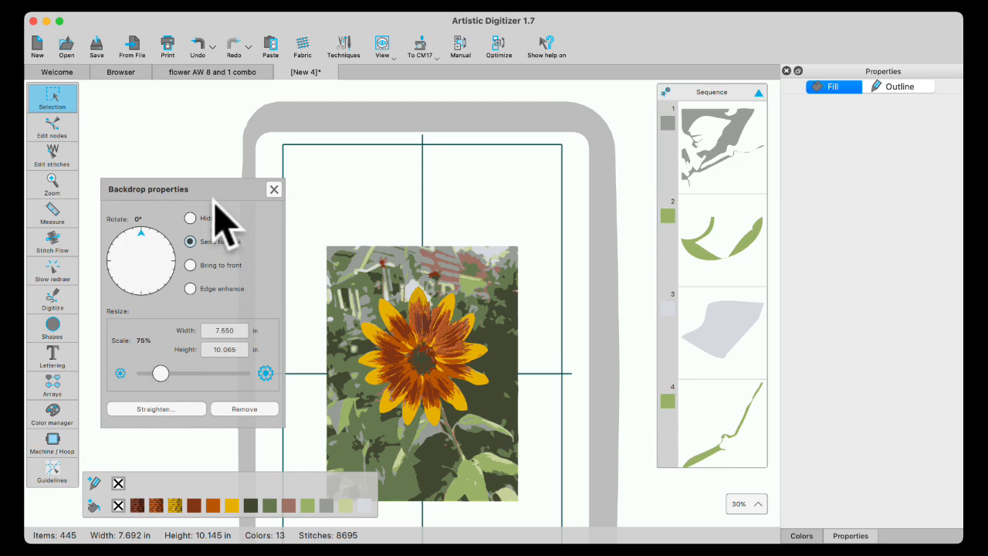
{"action": "left_click", "coordinate": [192, 265]}
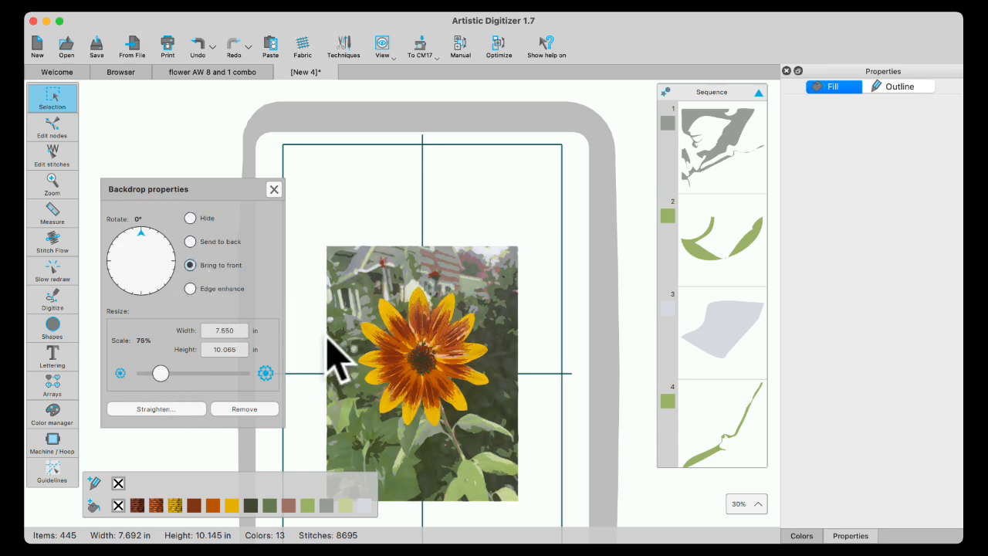
{"action": "scroll", "coordinate": [331, 353], "scroll_direction": "up", "scroll_amount": 5}
{"action": "scroll", "coordinate": [507, 318], "scroll_direction": "up", "scroll_amount": 4}
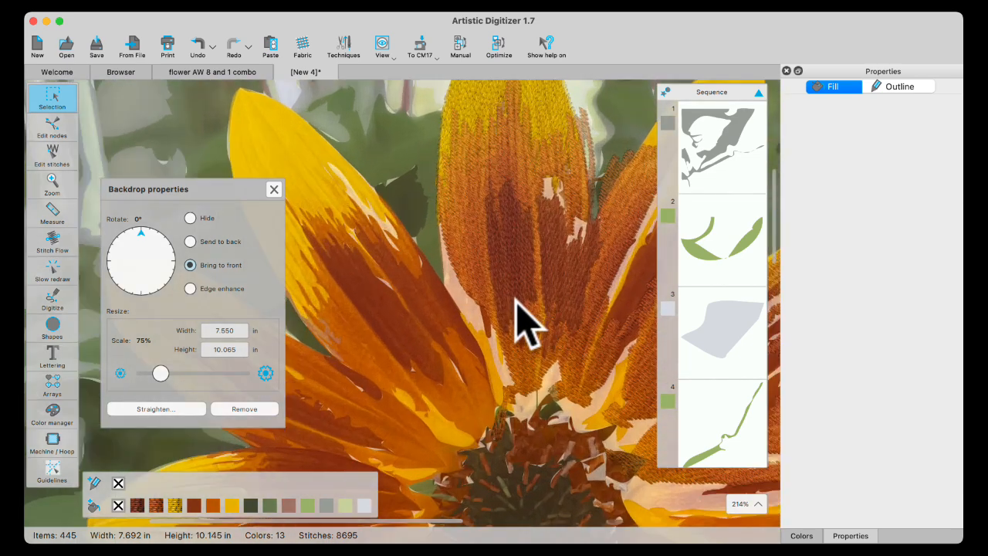
{"action": "scroll", "coordinate": [544, 301], "scroll_direction": "up", "scroll_amount": 3}
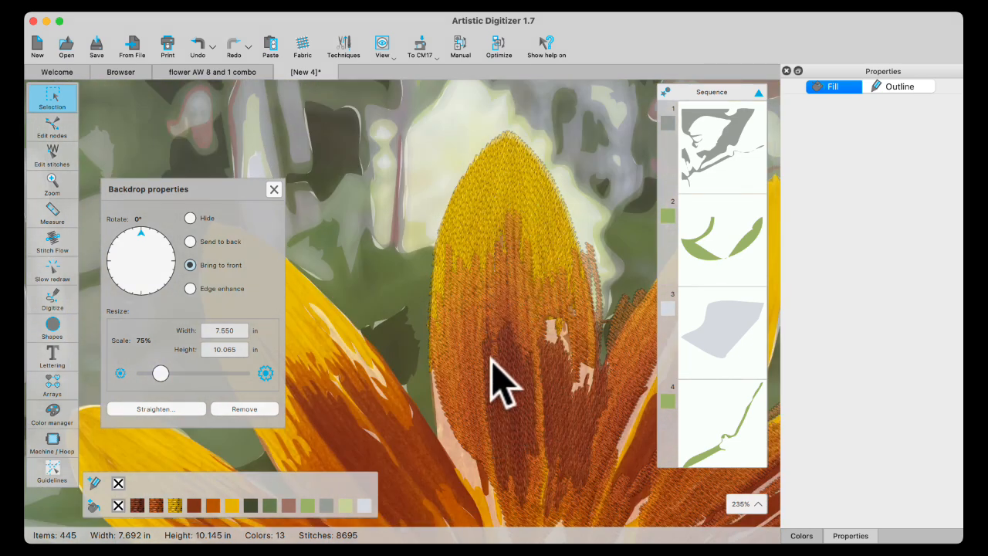
{"action": "scroll", "coordinate": [485, 451], "scroll_direction": "down", "scroll_amount": 3}
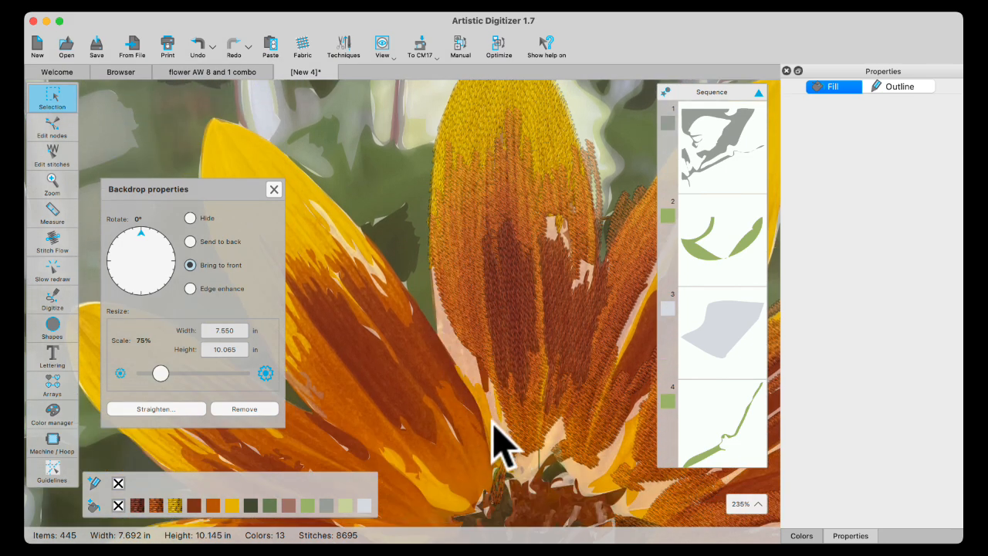
{"action": "scroll", "coordinate": [546, 247], "scroll_direction": "down", "scroll_amount": 5}
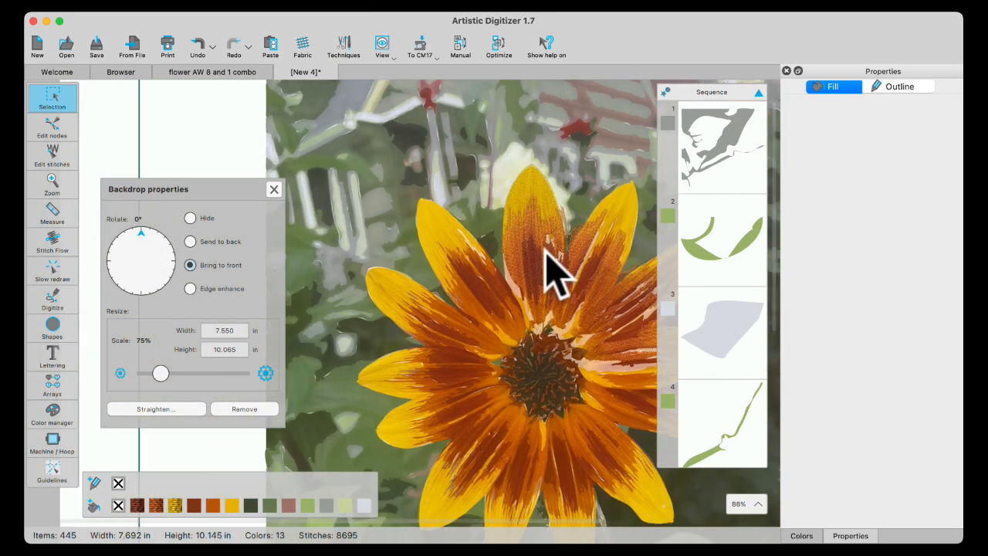
- Select the upper-left petal's yellow artwork shape and inspect the step-fill petal shapes at the end of the sequence
{"action": "left_click", "coordinate": [440, 231]}
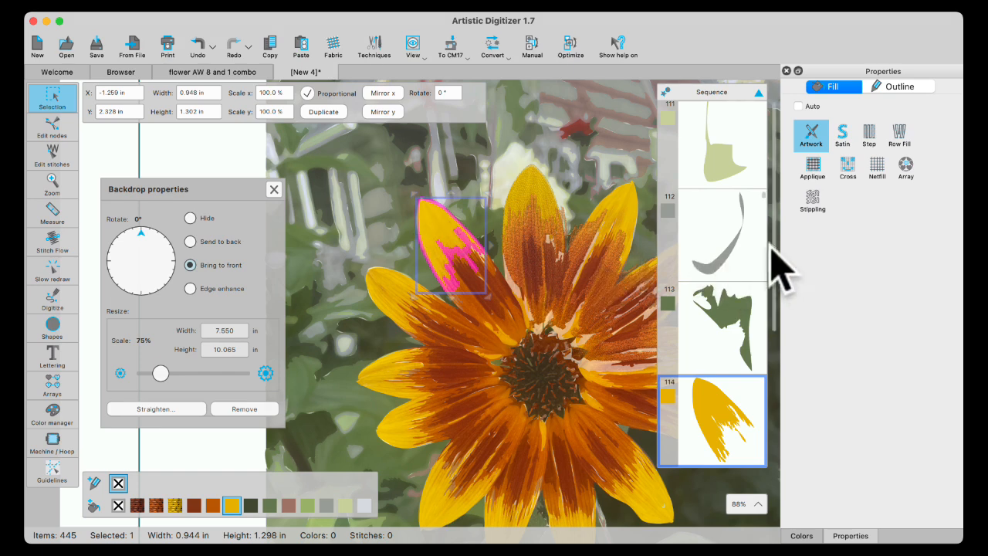
{"action": "left_click_drag", "start_coordinate": [764, 212], "coordinate": [767, 466]}
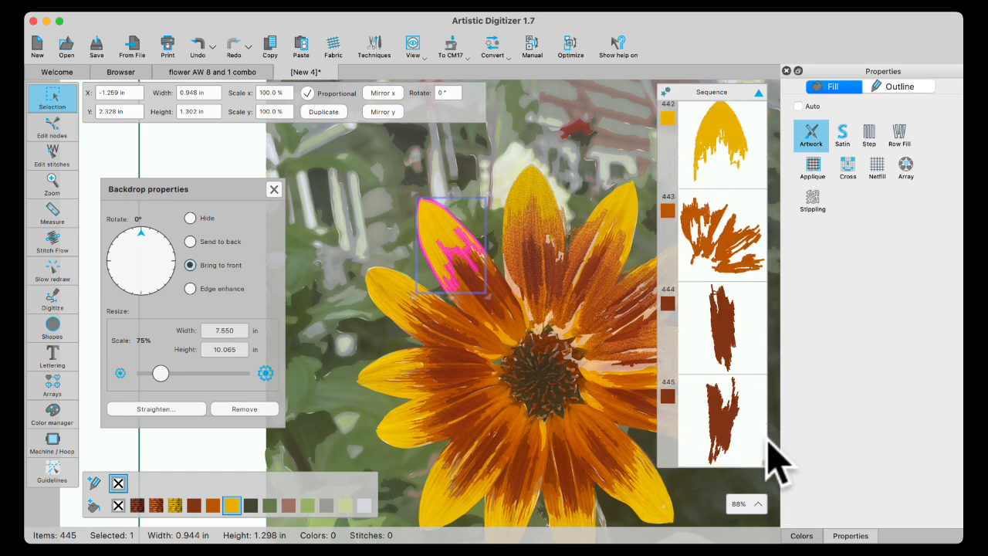
{"action": "left_click", "coordinate": [747, 169]}
{"action": "left_click", "coordinate": [737, 247]}
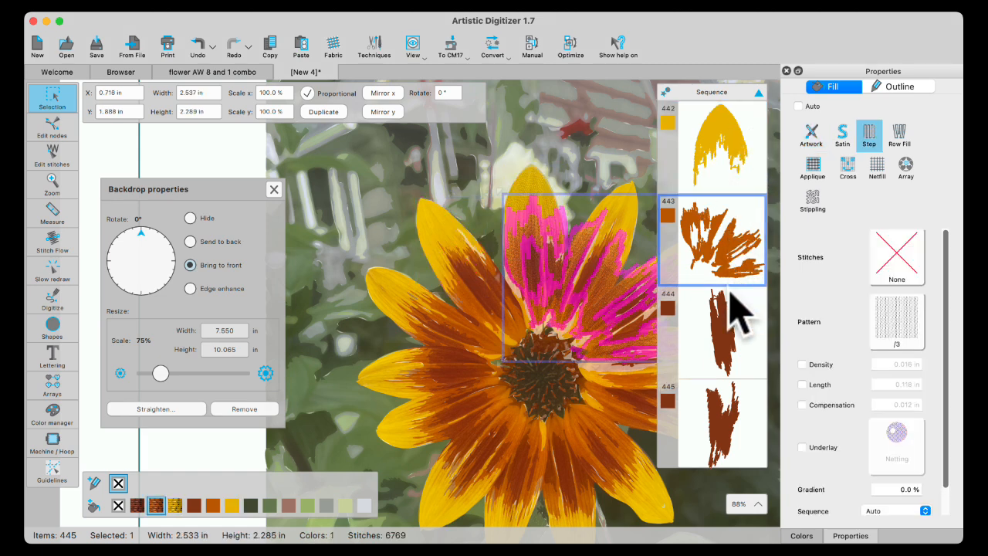
{"action": "left_click", "coordinate": [717, 330]}
{"action": "left_click", "coordinate": [724, 419]}
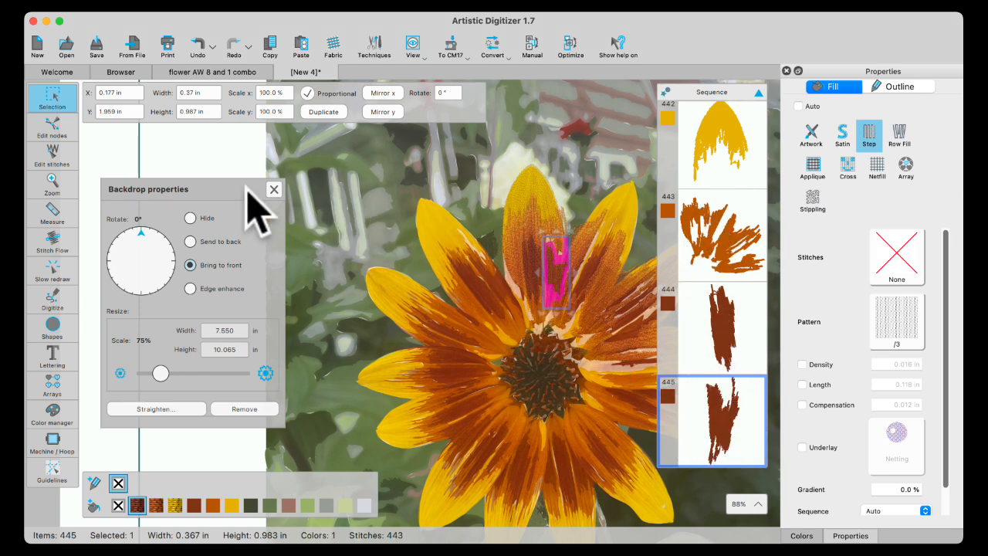
- Deselect everything and close the backdrop properties
{"action": "left_click", "coordinate": [147, 177]}
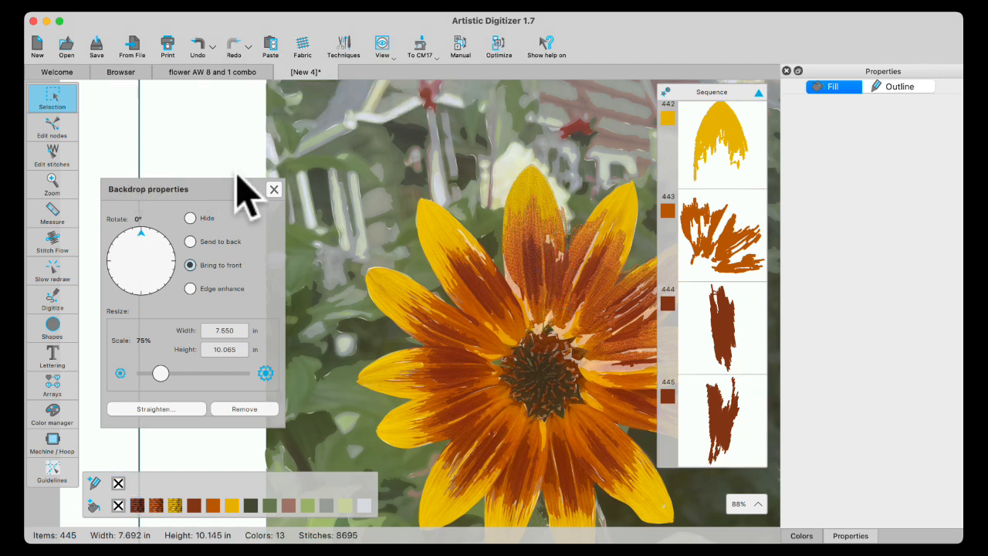
{"action": "scroll", "coordinate": [332, 159], "scroll_direction": "down", "scroll_amount": 2}
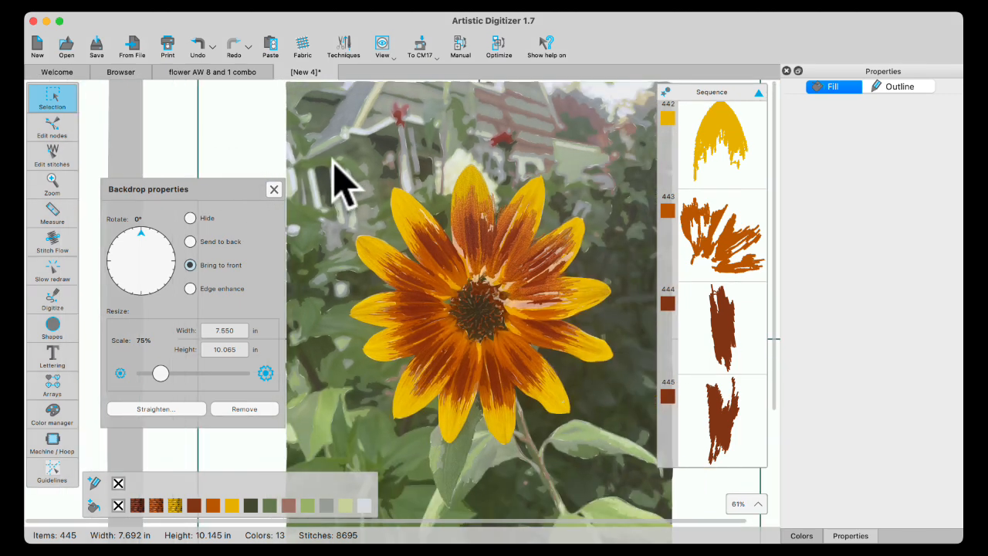
{"action": "scroll", "coordinate": [333, 161], "scroll_direction": "down", "scroll_amount": 3}
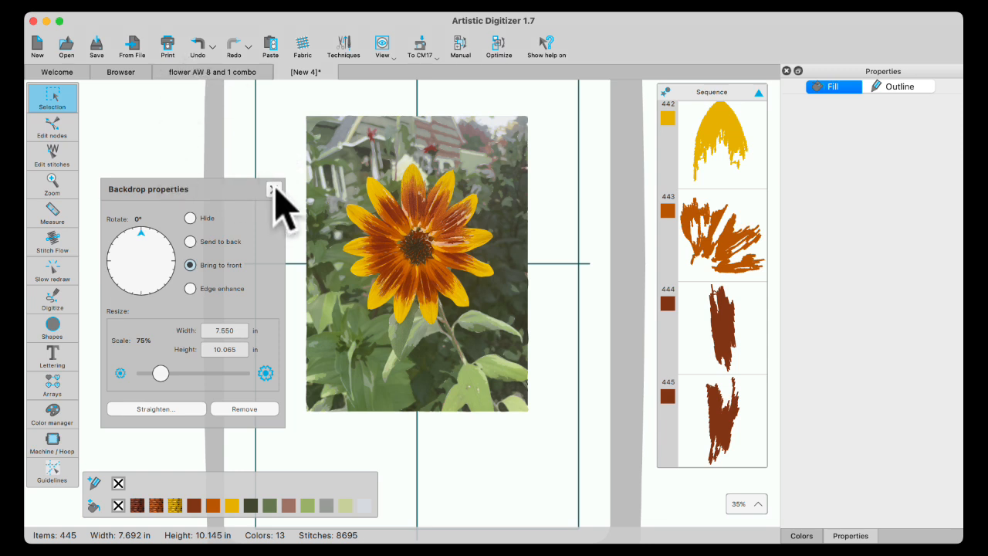
{"action": "left_click", "coordinate": [274, 190]}
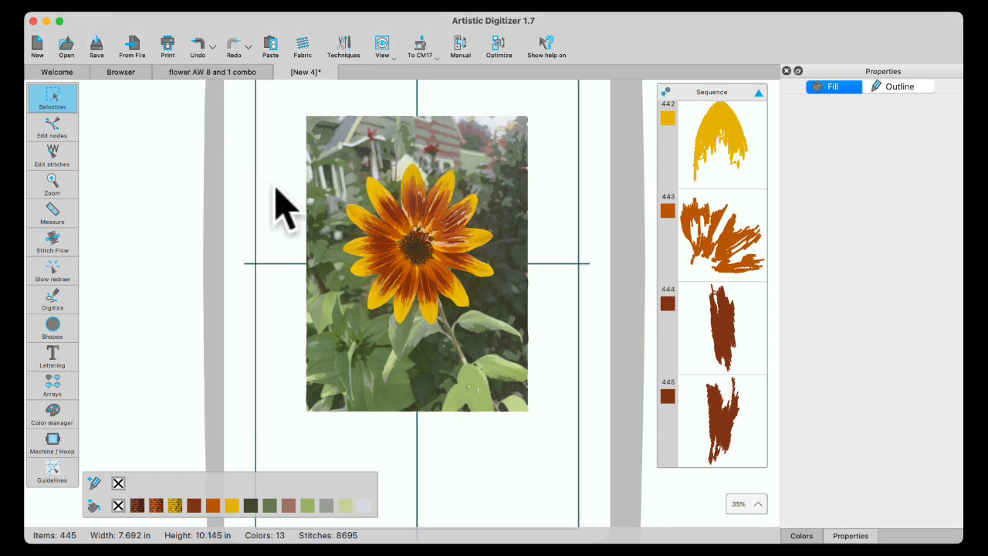
- Close the flower AW 8 and 1 combo design and the [New 4] design, returning to the file browser
{"action": "left_click", "coordinate": [159, 72]}
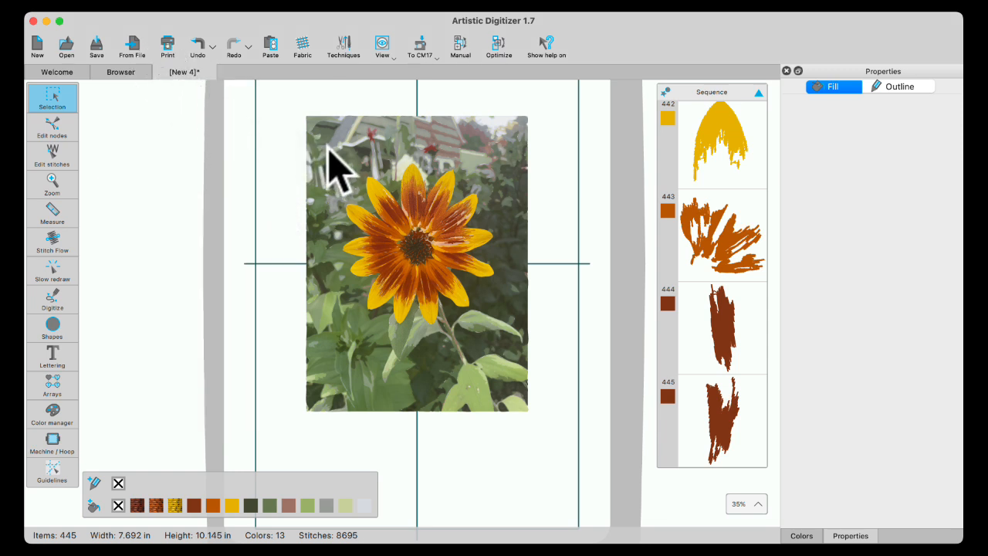
{"action": "left_click", "coordinate": [373, 194]}
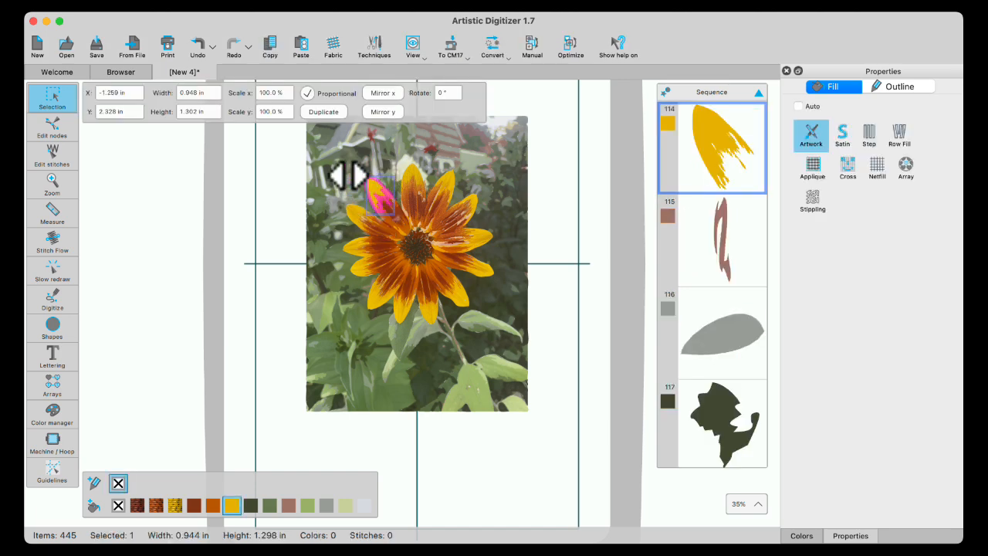
{"action": "left_click", "coordinate": [161, 71]}
{"action": "left_click", "coordinate": [448, 297]}
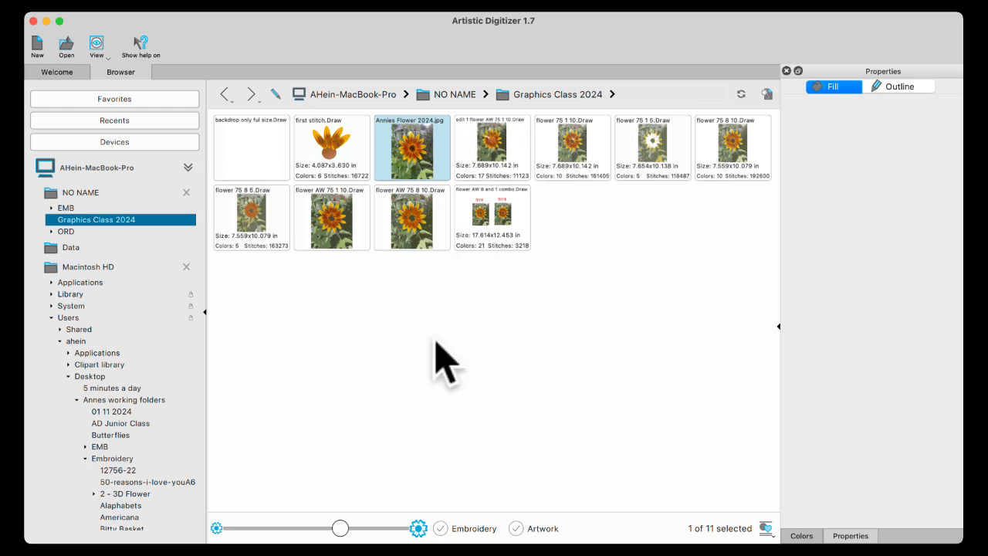
- Enlarge the thumbnails of the Graphics Class 2024 folder and compare the original photo with the traced and stitched flower versions
{"action": "left_click_drag", "start_coordinate": [342, 531], "coordinate": [400, 529]}
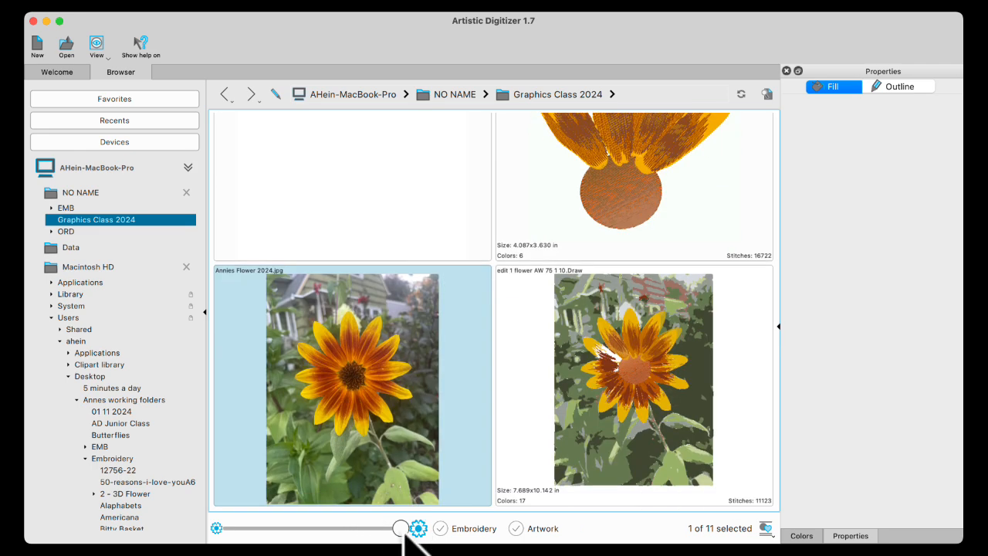
{"action": "scroll", "coordinate": [522, 319], "scroll_direction": "down", "scroll_amount": 3}
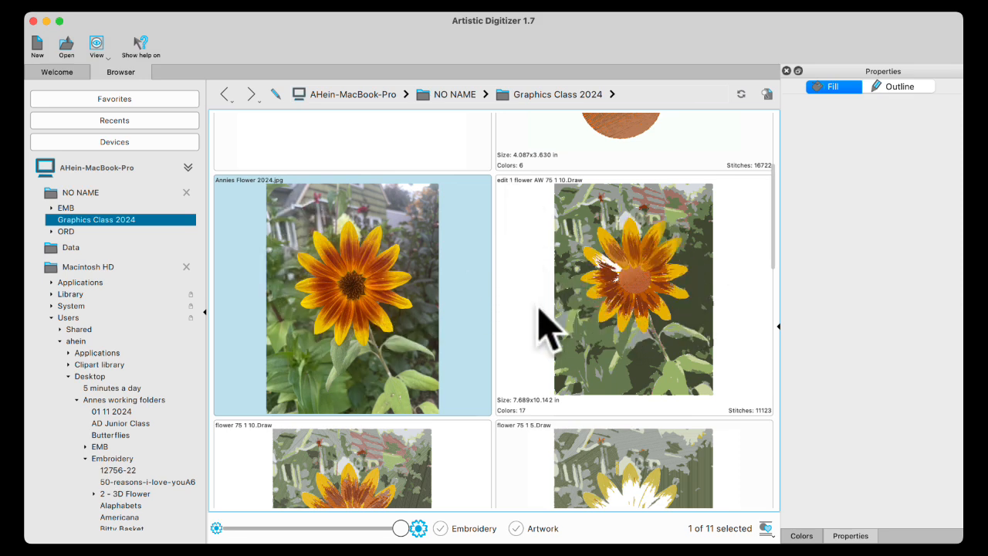
{"action": "scroll", "coordinate": [532, 305], "scroll_direction": "down", "scroll_amount": 5}
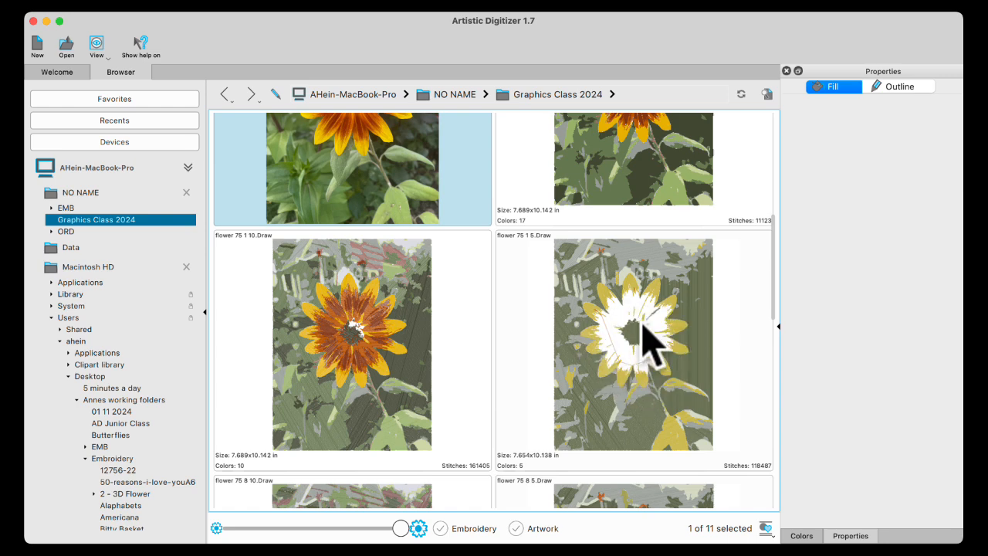
{"action": "scroll", "coordinate": [540, 374], "scroll_direction": "down", "scroll_amount": 5}
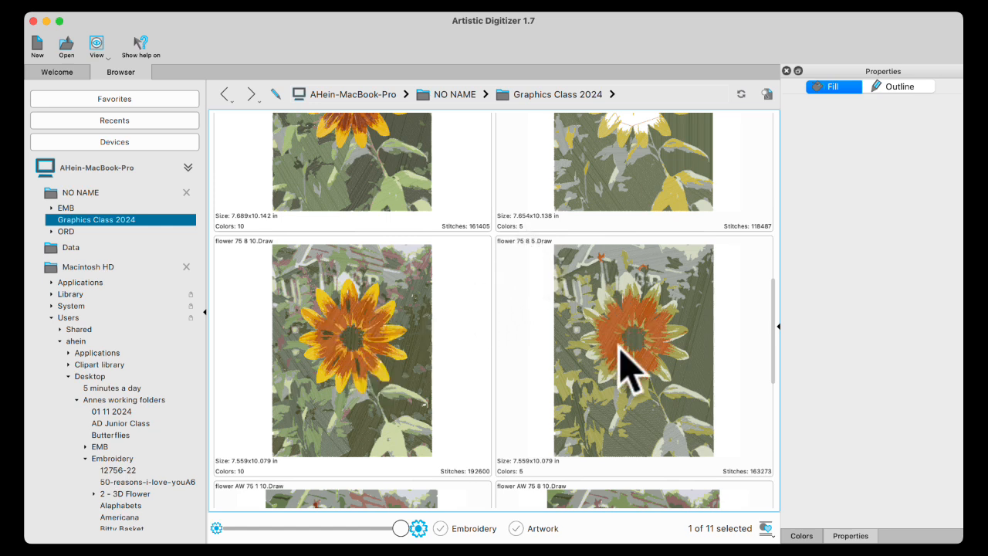
{"action": "scroll", "coordinate": [486, 310], "scroll_direction": "down", "scroll_amount": 2}
{"action": "scroll", "coordinate": [494, 328], "scroll_direction": "down", "scroll_amount": 5}
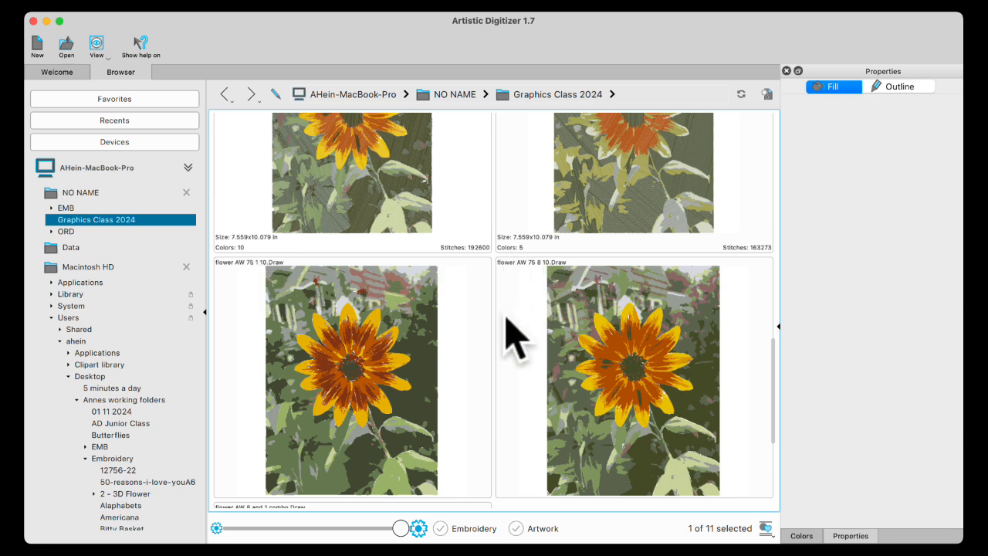
{"action": "scroll", "coordinate": [509, 334], "scroll_direction": "down", "scroll_amount": 5}
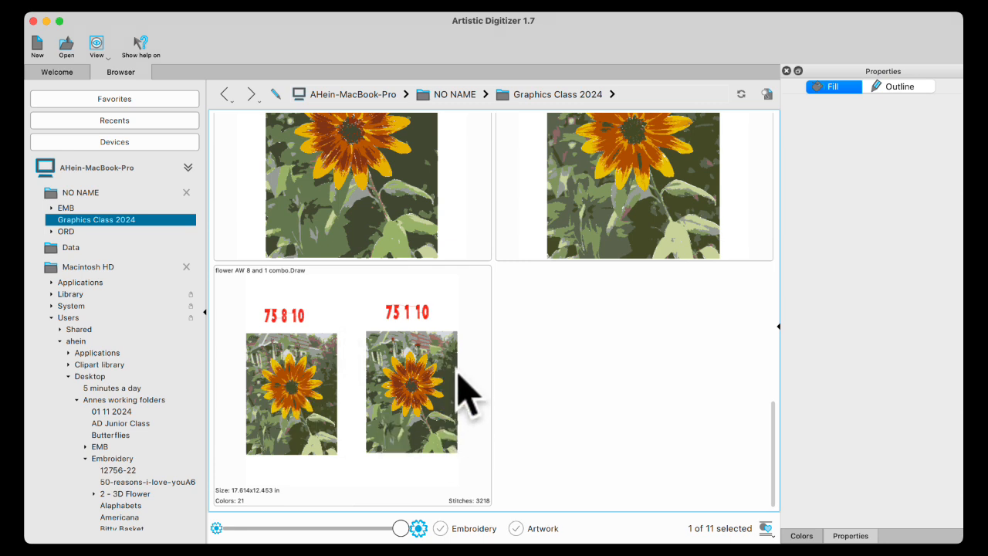
{"action": "scroll", "coordinate": [496, 331], "scroll_direction": "up", "scroll_amount": 4}
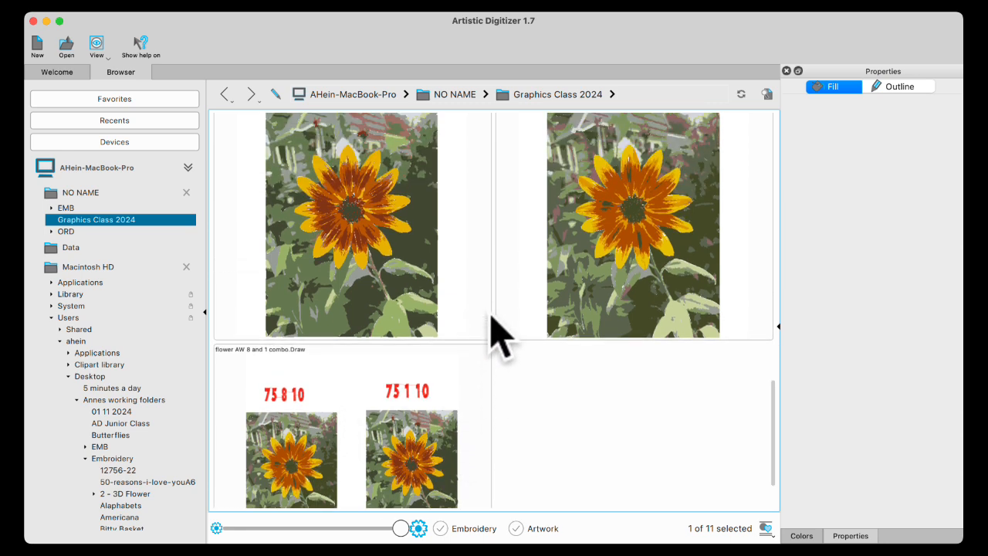
{"action": "scroll", "coordinate": [491, 316], "scroll_direction": "up", "scroll_amount": 5}
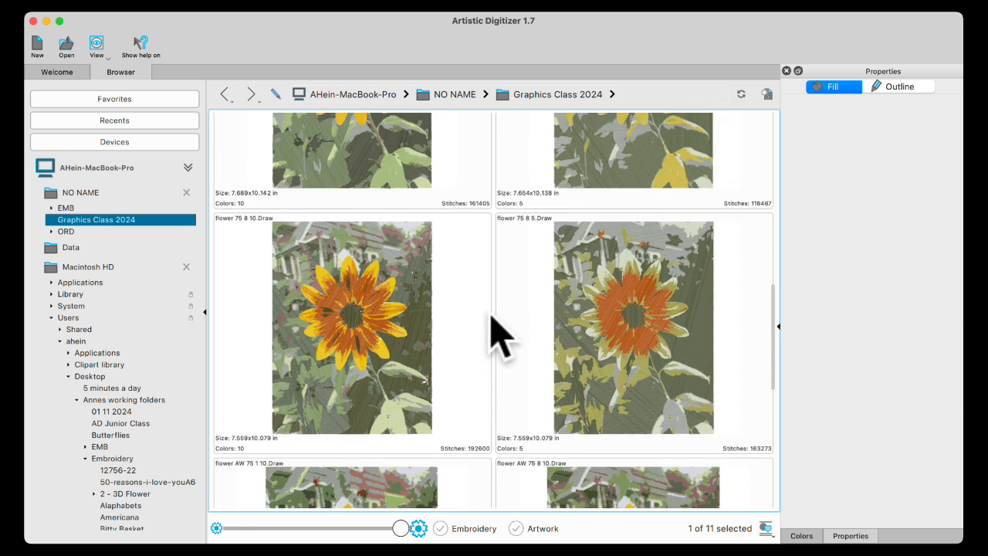
{"action": "scroll", "coordinate": [492, 314], "scroll_direction": "up", "scroll_amount": 10}
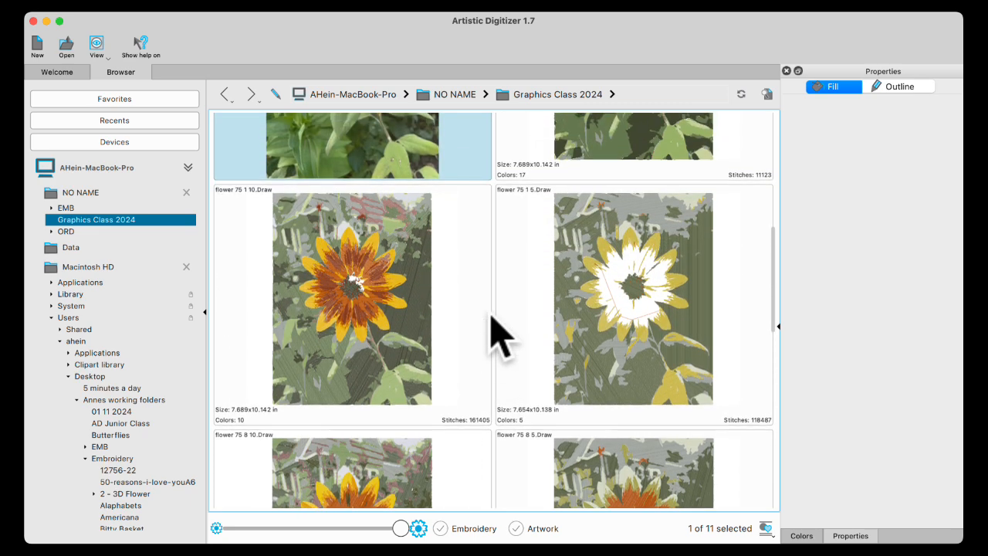
{"action": "scroll", "coordinate": [497, 331], "scroll_direction": "up", "scroll_amount": 4}
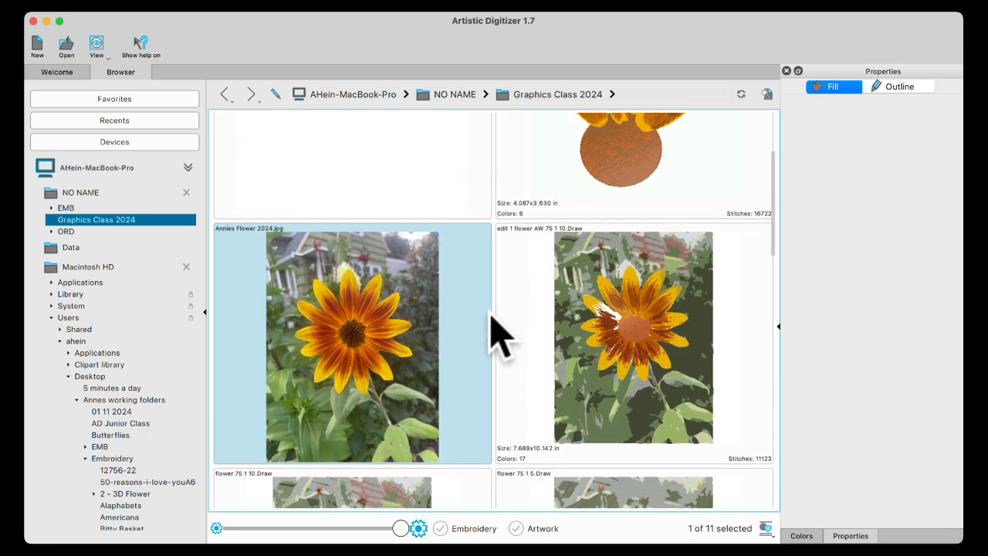
{"action": "scroll", "coordinate": [497, 332], "scroll_direction": "up", "scroll_amount": 2}
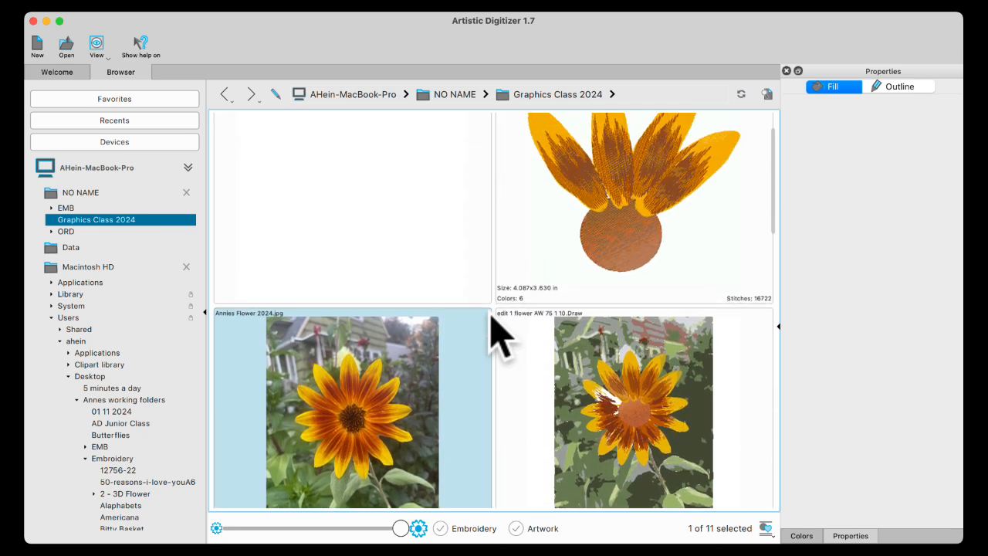
{"action": "scroll", "coordinate": [492, 332], "scroll_direction": "up", "scroll_amount": 2}
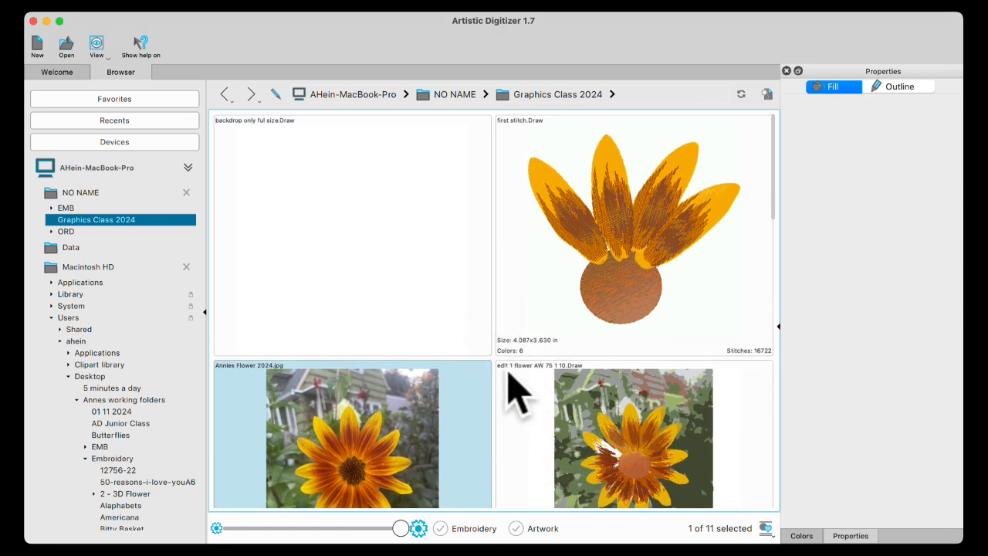
- Open the design edit 1 flower AW 75 1 10.Draw with the flower head shown close up
{"action": "double_click", "coordinate": [580, 403]}
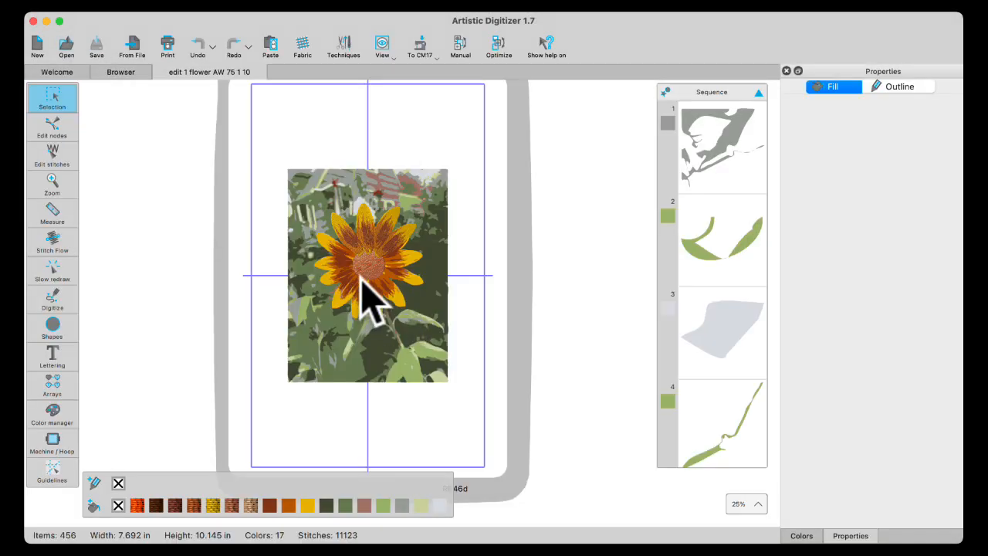
{"action": "scroll", "coordinate": [359, 286], "scroll_direction": "up", "scroll_amount": 8}
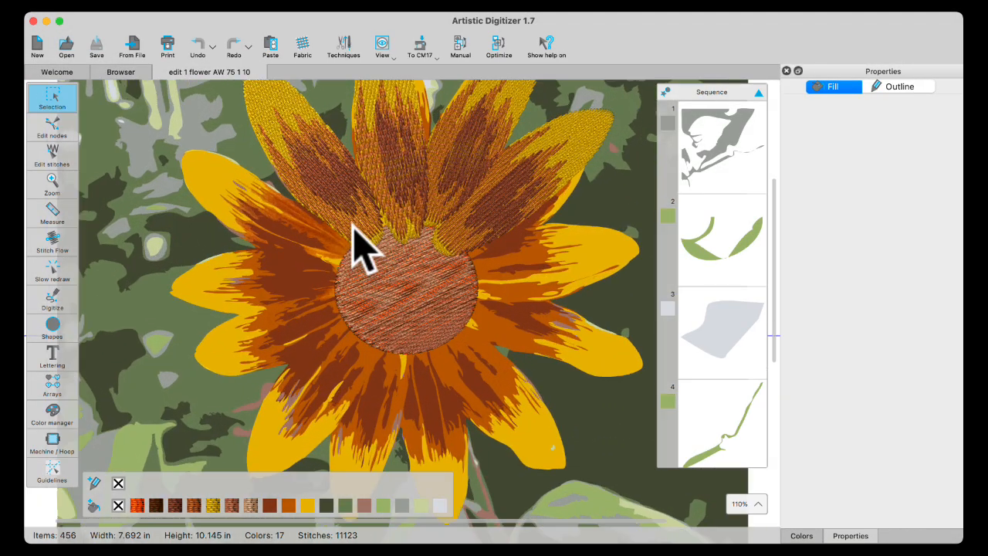
- Inspect the unstitched petals by selecting the yellow upper-left petal shape and the dark brown shape left of the flower's centre
{"action": "left_click", "coordinate": [221, 199]}
{"action": "scroll", "coordinate": [363, 221], "scroll_direction": "down", "scroll_amount": 2}
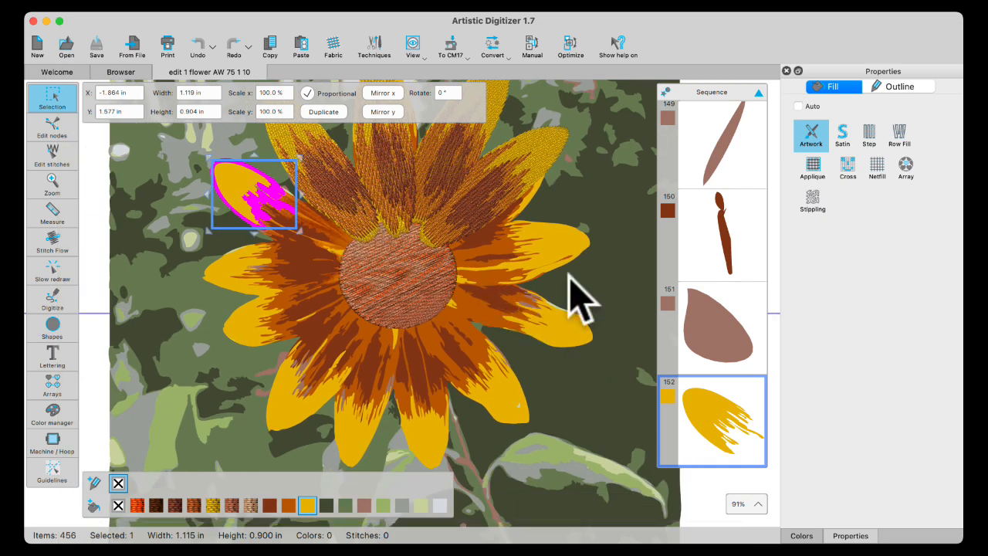
{"action": "scroll", "coordinate": [459, 277], "scroll_direction": "up", "scroll_amount": 3}
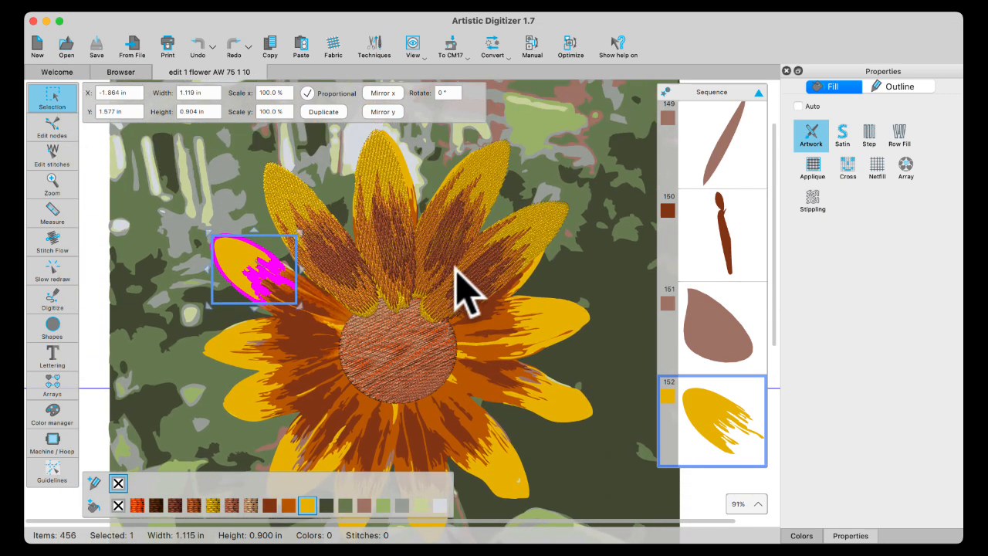
{"action": "left_click", "coordinate": [108, 282]}
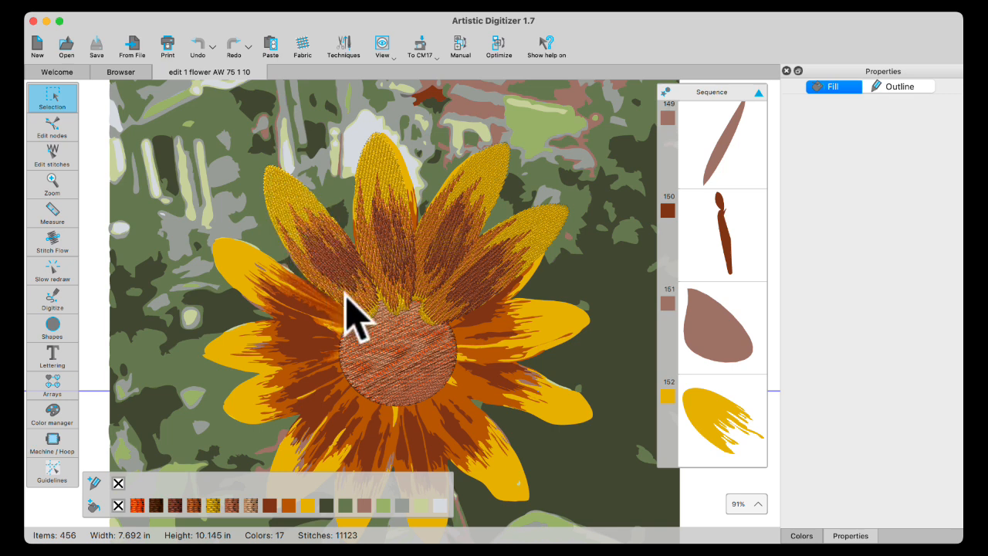
{"action": "left_click", "coordinate": [295, 346]}
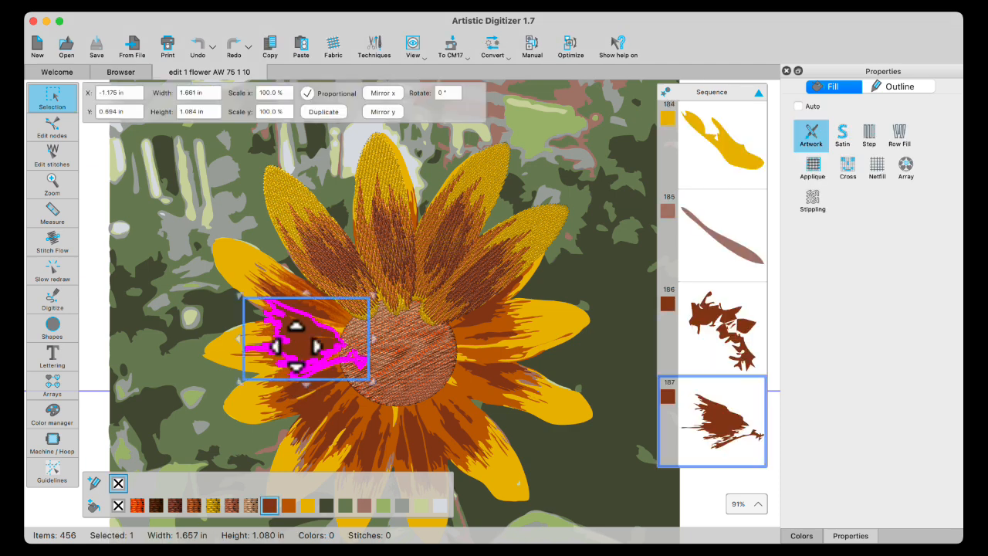
- Inspect the fill settings of the four yellow stitched petal bases by selecting each one in turn in the stitching sequence
{"action": "left_click", "coordinate": [100, 188]}
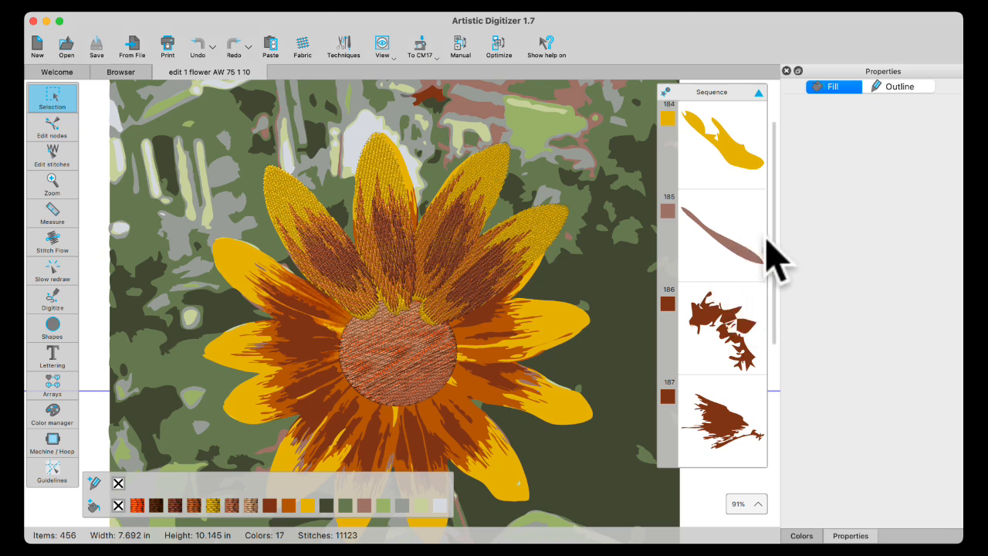
{"action": "left_click_drag", "start_coordinate": [767, 261], "coordinate": [768, 464]}
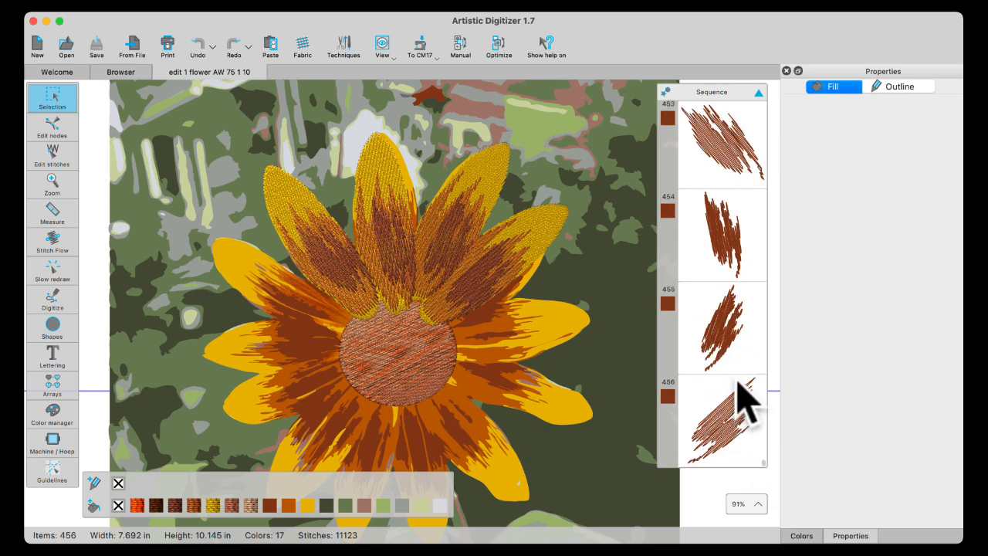
{"action": "scroll", "coordinate": [735, 382], "scroll_direction": "up", "scroll_amount": 7}
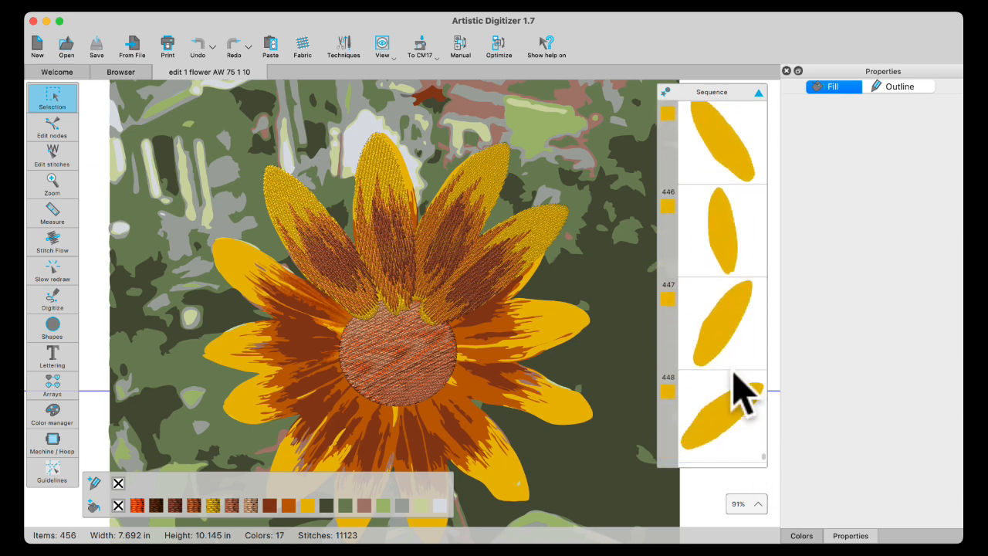
{"action": "left_click", "coordinate": [738, 136]}
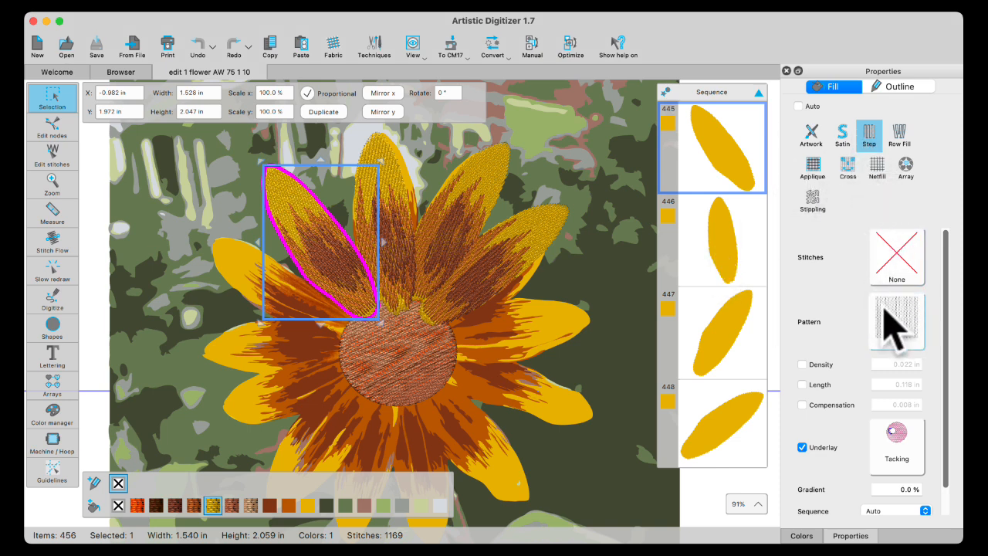
{"action": "left_click", "coordinate": [747, 259]}
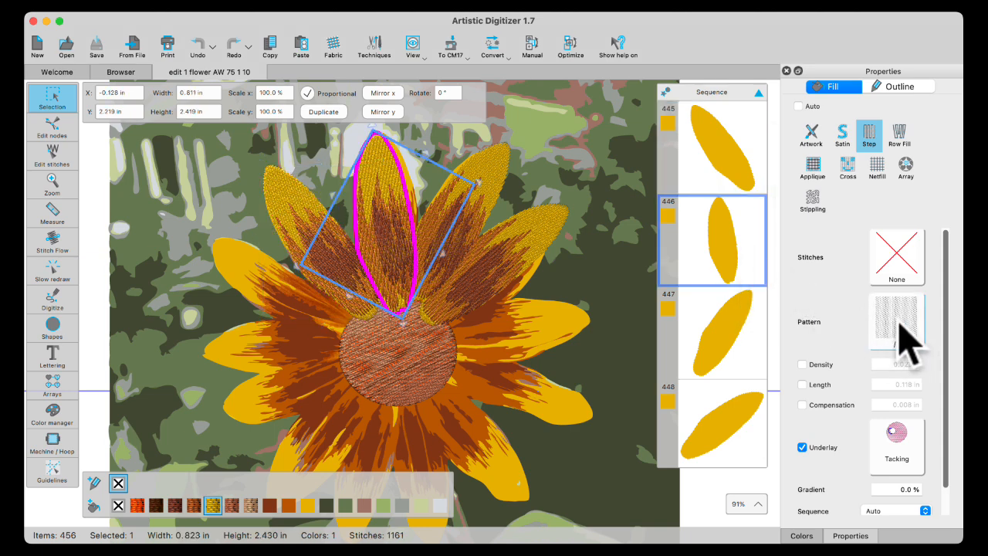
{"action": "left_click", "coordinate": [733, 321]}
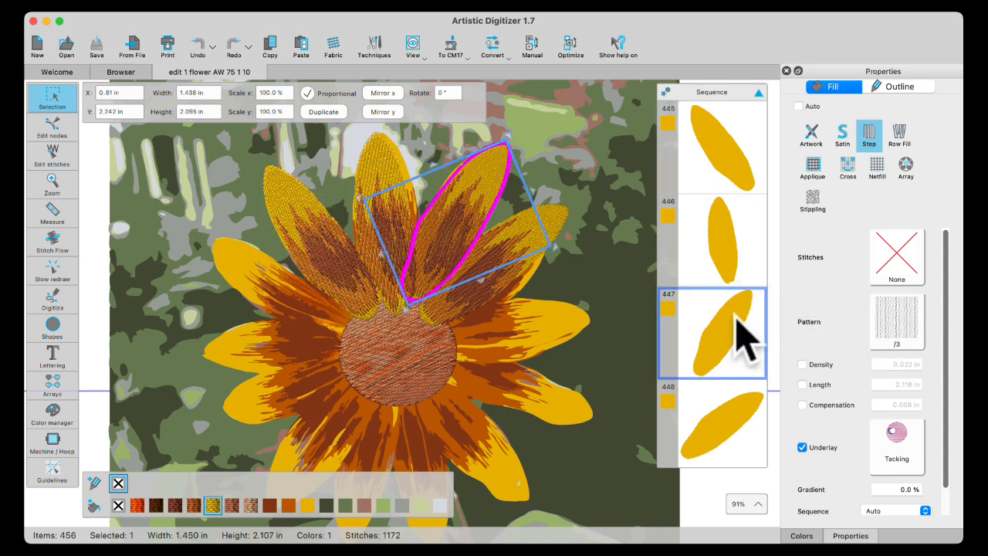
{"action": "left_click", "coordinate": [733, 417]}
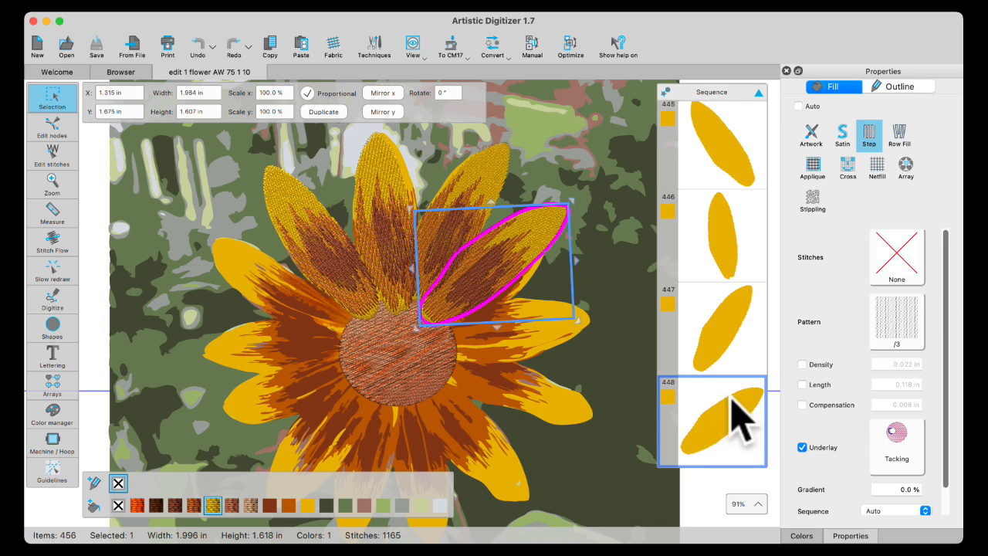
- Change the yellow base of the rightmost stitched petal to a Satin fill, trying pattern /3 and settling on /4
{"action": "left_click", "coordinate": [841, 137]}
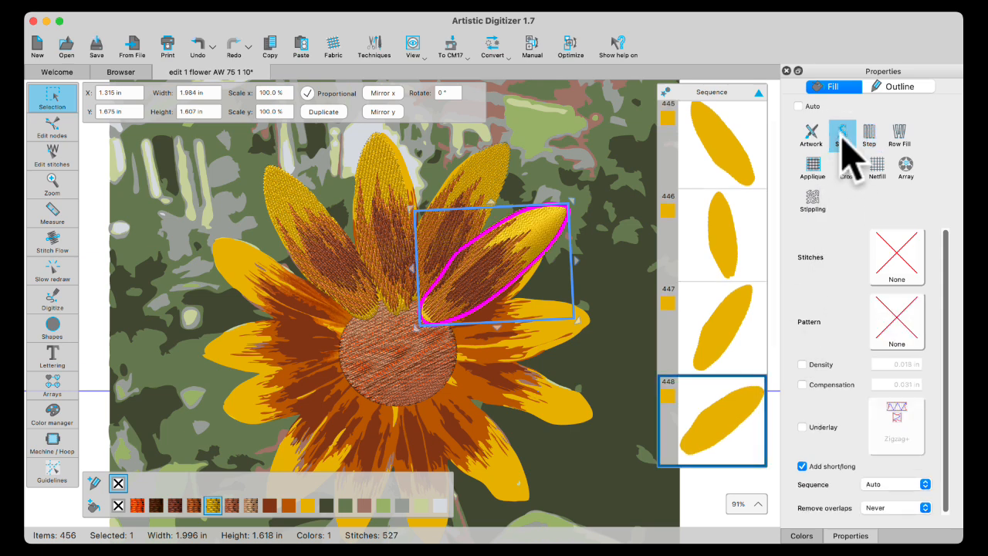
{"action": "left_click", "coordinate": [897, 319]}
{"action": "left_click", "coordinate": [720, 328]}
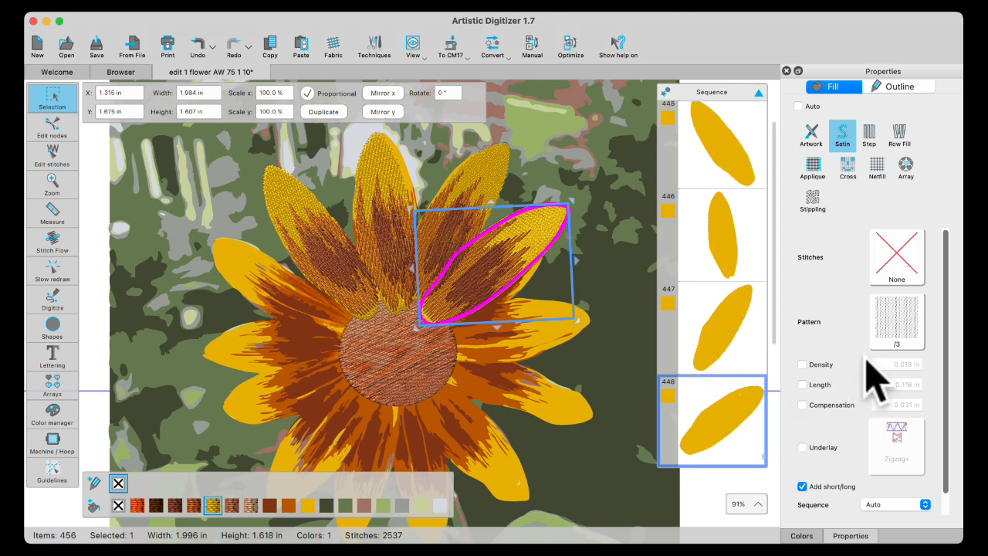
{"action": "left_click", "coordinate": [895, 328]}
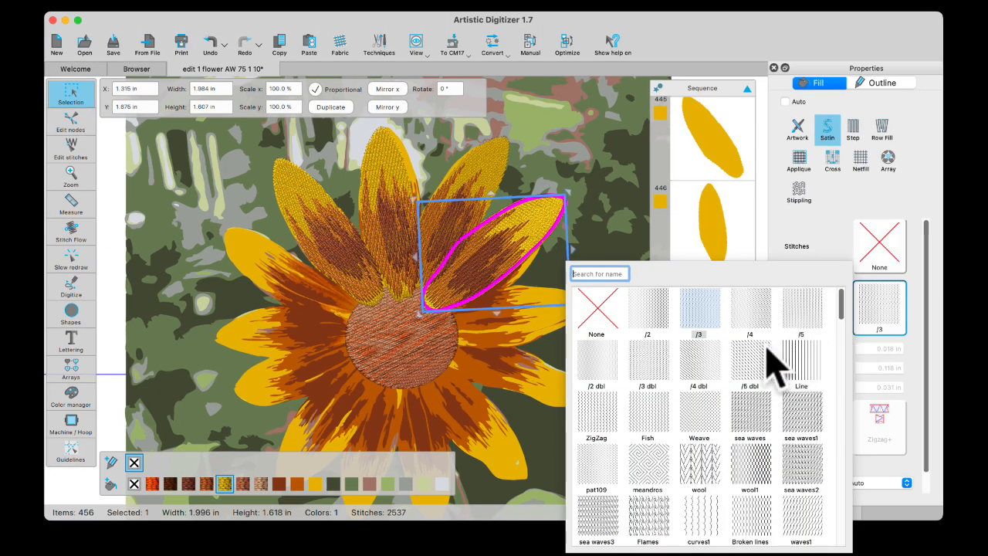
{"action": "left_click", "coordinate": [750, 324]}
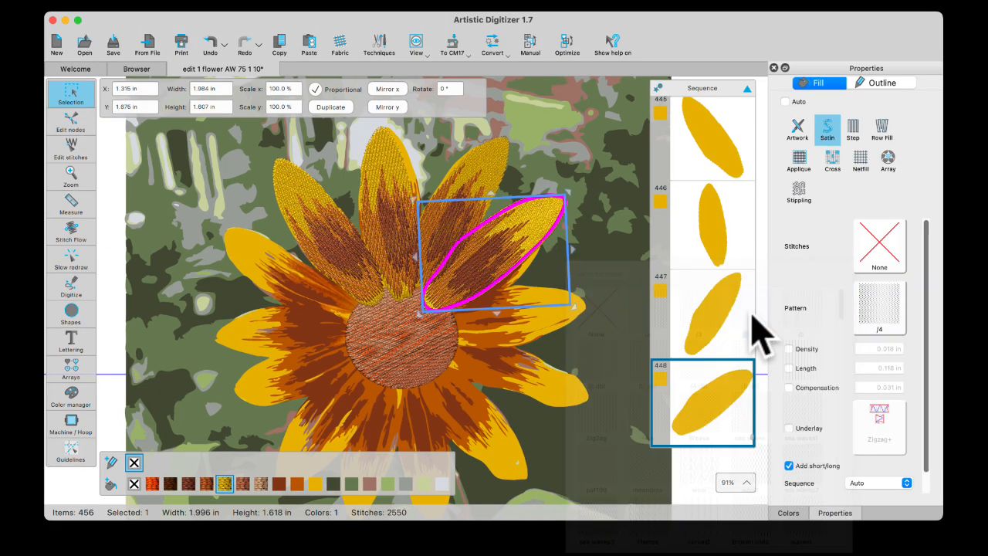
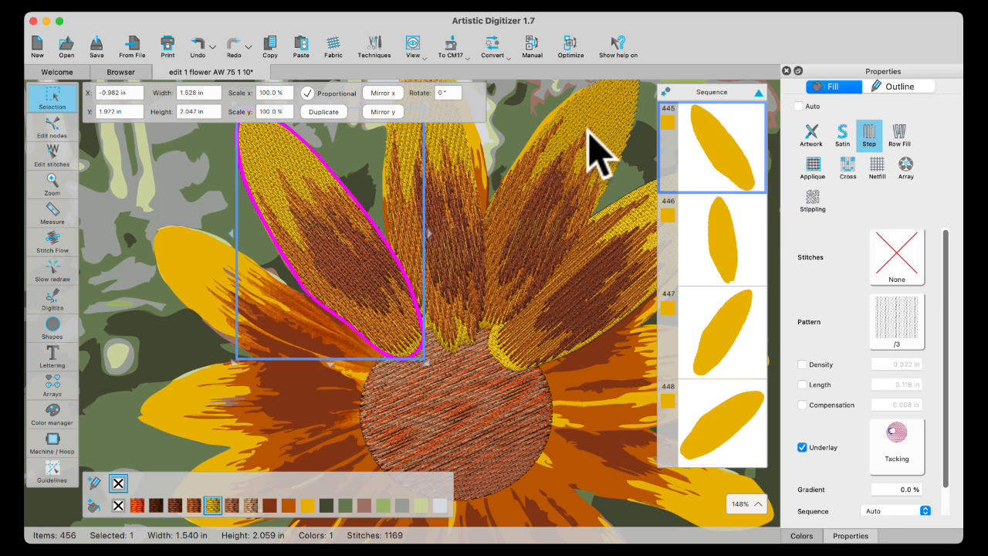
- Inspect the orange layer of the upper-right petal, the yellow upper-left petal and the grey and dark green background shapes by selecting them
{"action": "left_click", "coordinate": [595, 150]}
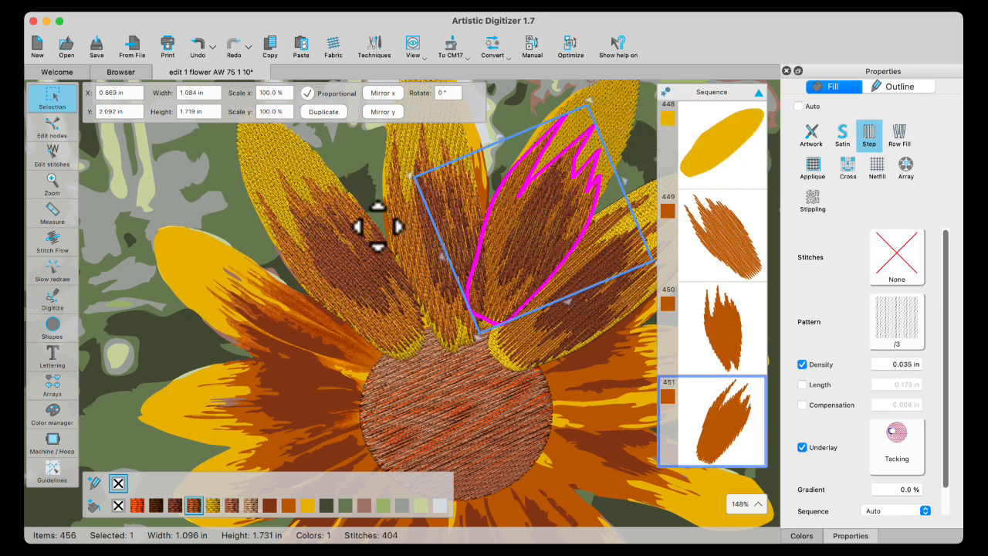
{"action": "left_click", "coordinate": [272, 159]}
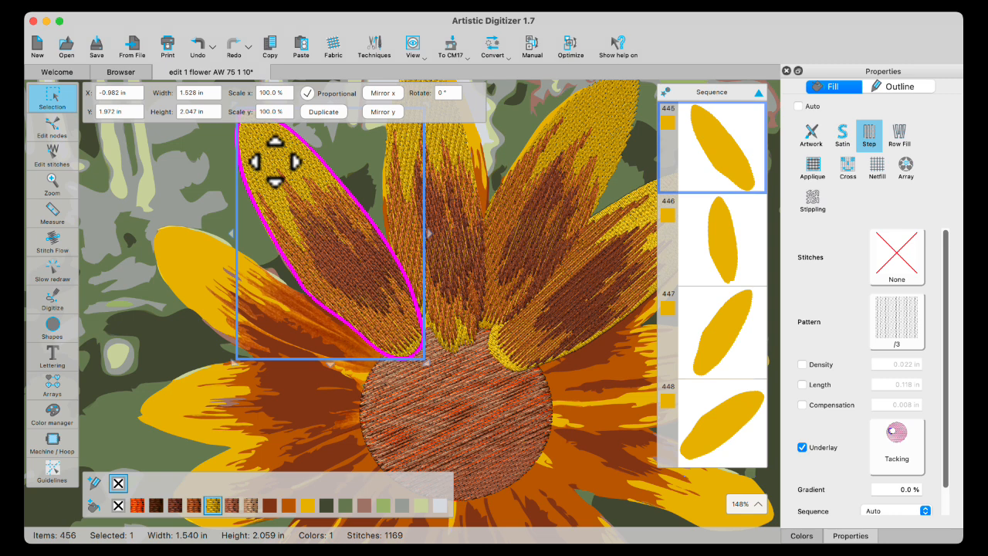
{"action": "left_click", "coordinate": [167, 202]}
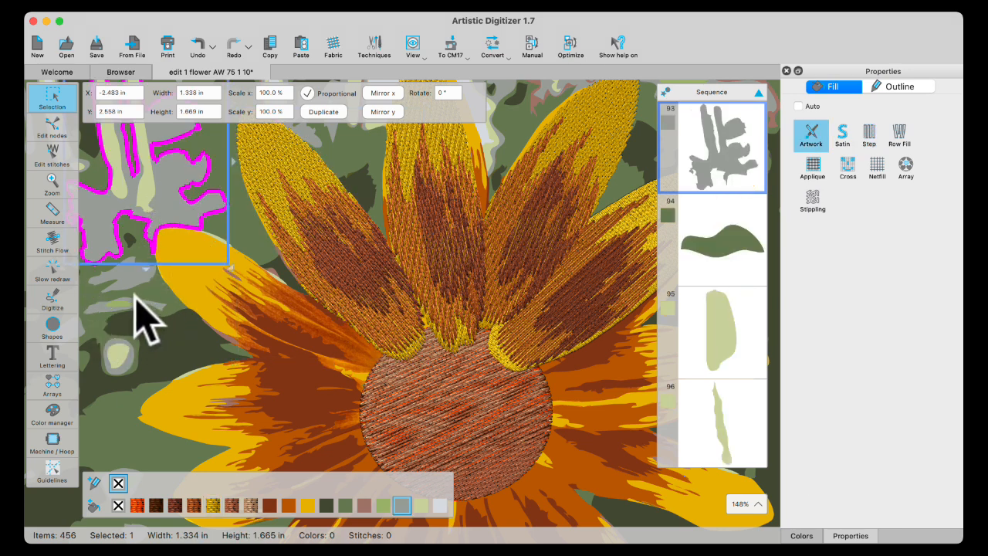
{"action": "left_click", "coordinate": [624, 173]}
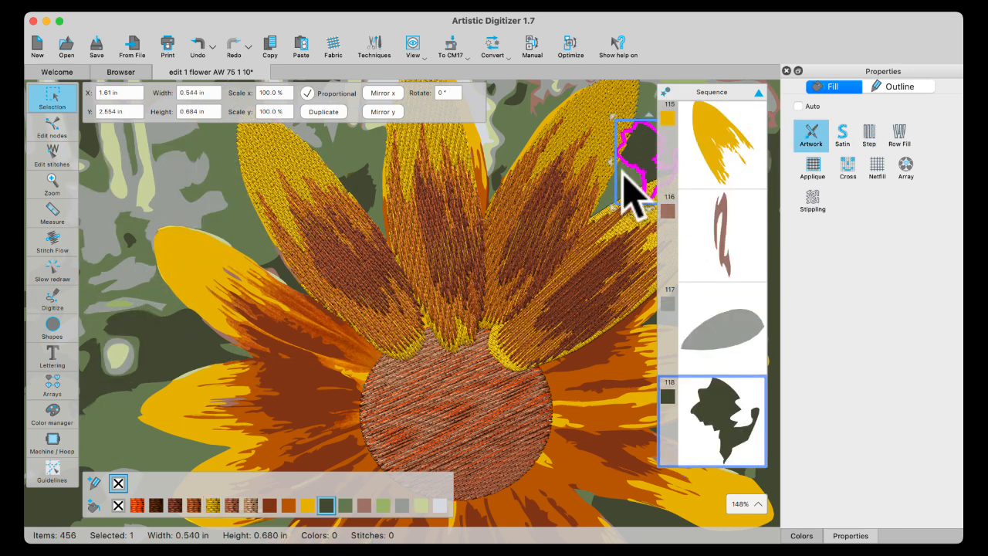
- Trace the unstitched petal at the flower's upper left with Outline shape, closing it at about 1.9 in wide and 1.3 in high
{"action": "left_click", "coordinate": [48, 302]}
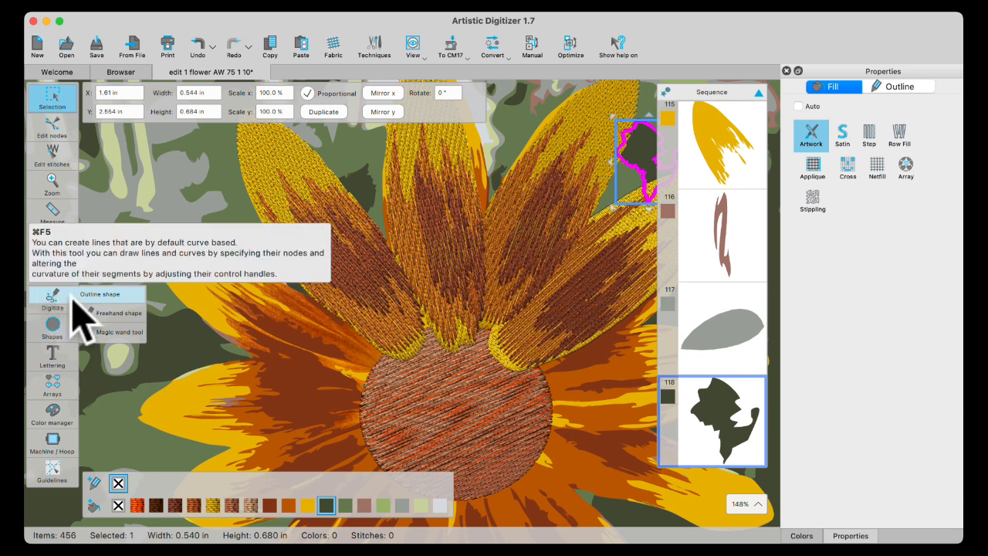
{"action": "left_click", "coordinate": [97, 294]}
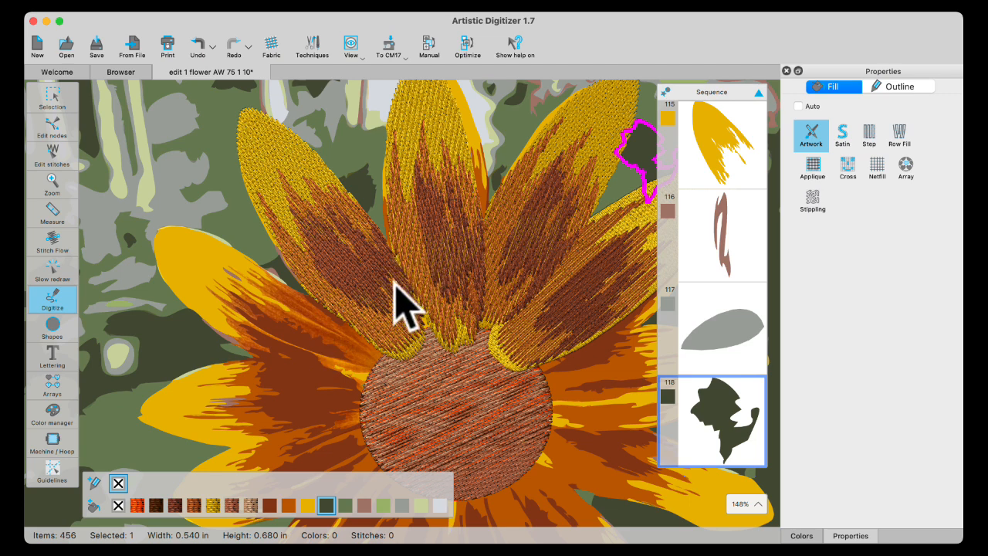
{"action": "left_click", "coordinate": [253, 358]}
{"action": "left_click", "coordinate": [287, 360]}
{"action": "left_click", "coordinate": [323, 368]}
{"action": "left_click", "coordinate": [362, 381]}
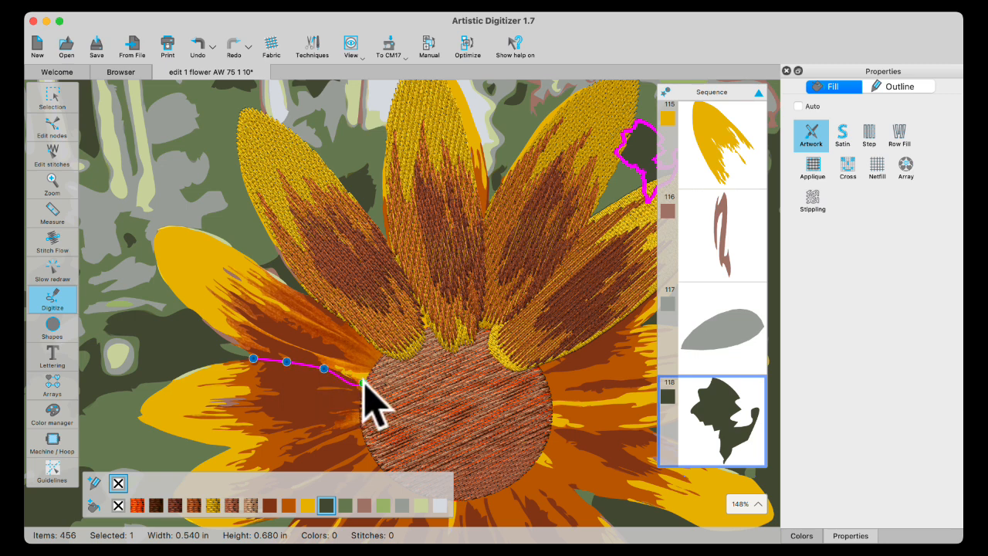
{"action": "left_click", "coordinate": [379, 384]}
{"action": "left_click", "coordinate": [382, 372]}
{"action": "left_click", "coordinate": [383, 355]}
{"action": "left_click", "coordinate": [366, 341]}
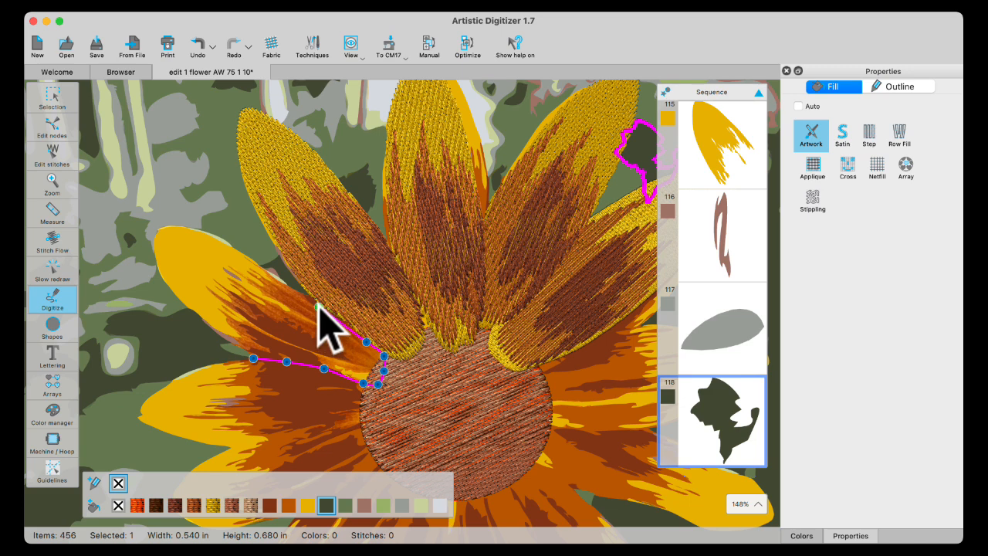
{"action": "left_click", "coordinate": [319, 306]}
{"action": "left_click", "coordinate": [281, 280]}
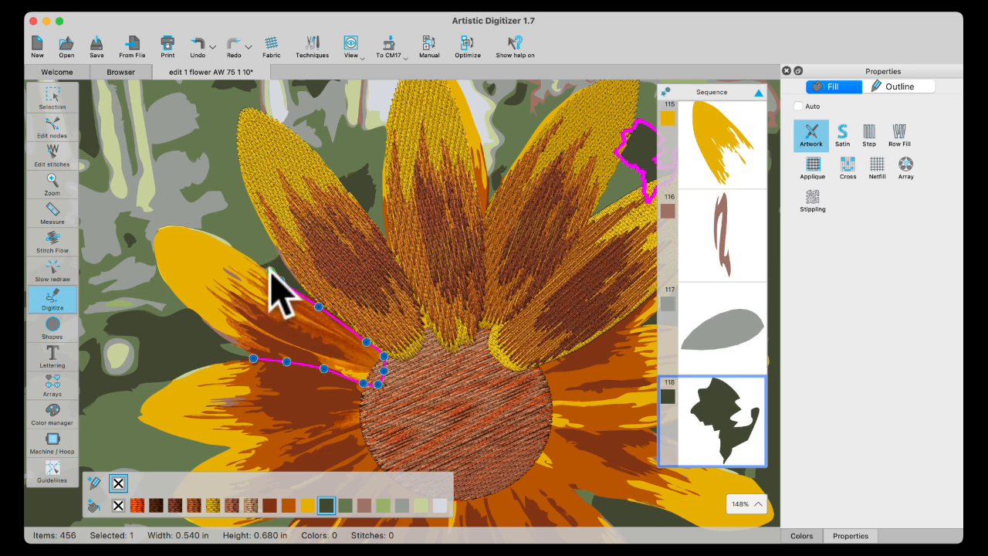
{"action": "left_click", "coordinate": [235, 247]}
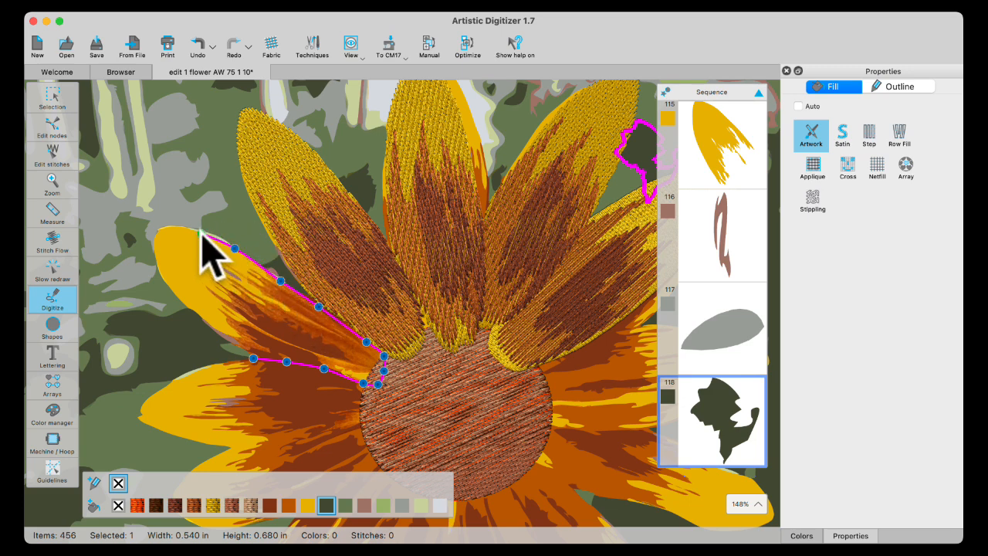
{"action": "left_click", "coordinate": [200, 230]}
{"action": "left_click", "coordinate": [171, 227]}
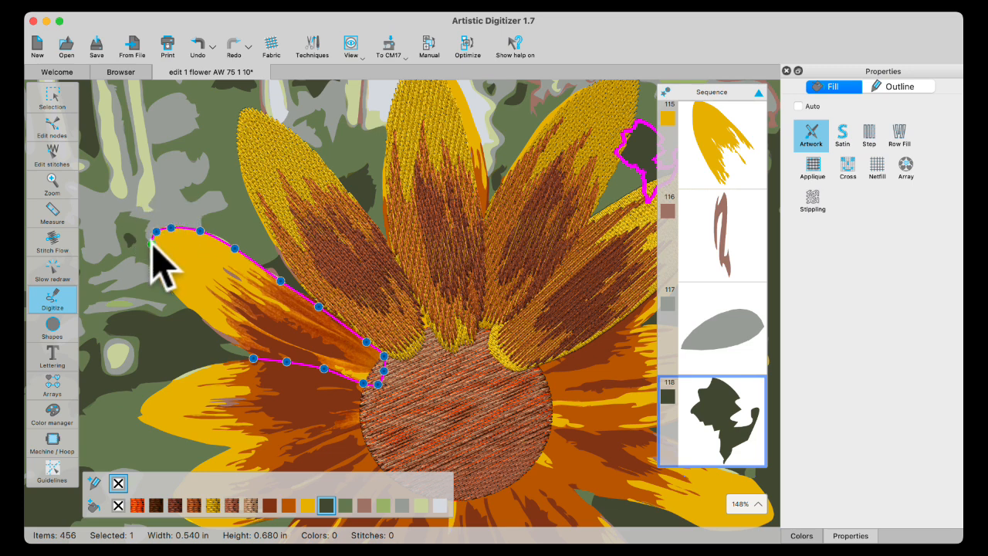
{"action": "left_click", "coordinate": [153, 243]}
{"action": "left_click", "coordinate": [158, 267]}
{"action": "left_click", "coordinate": [254, 357]}
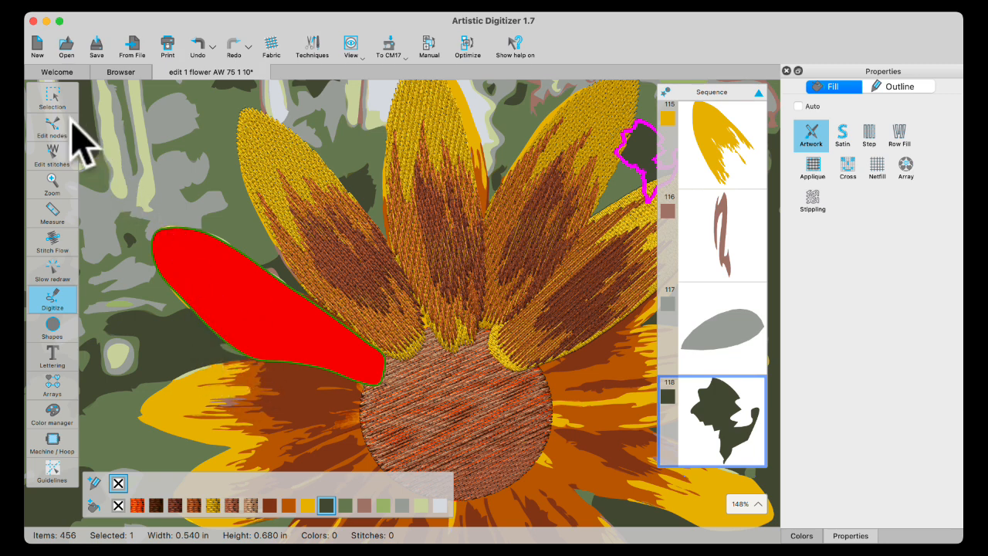
{"action": "left_click", "coordinate": [52, 98]}
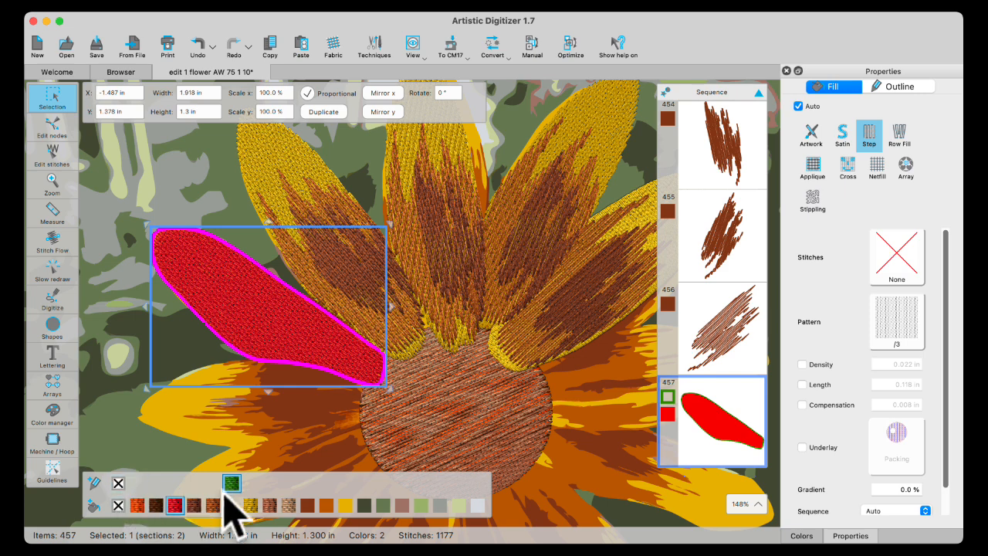
- Give the newly traced petal a yellow Step fill with no outline
{"action": "left_click", "coordinate": [118, 483]}
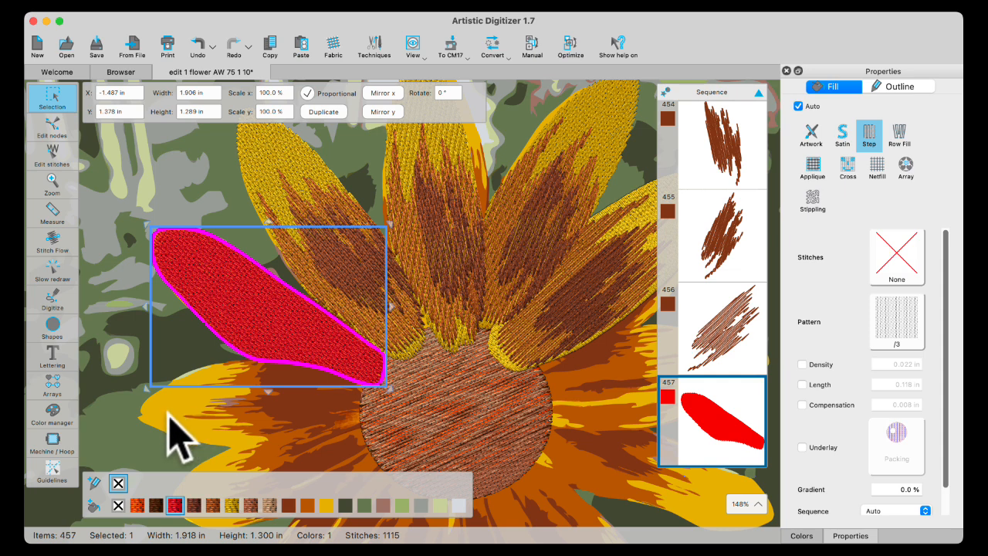
{"action": "left_click", "coordinate": [327, 506]}
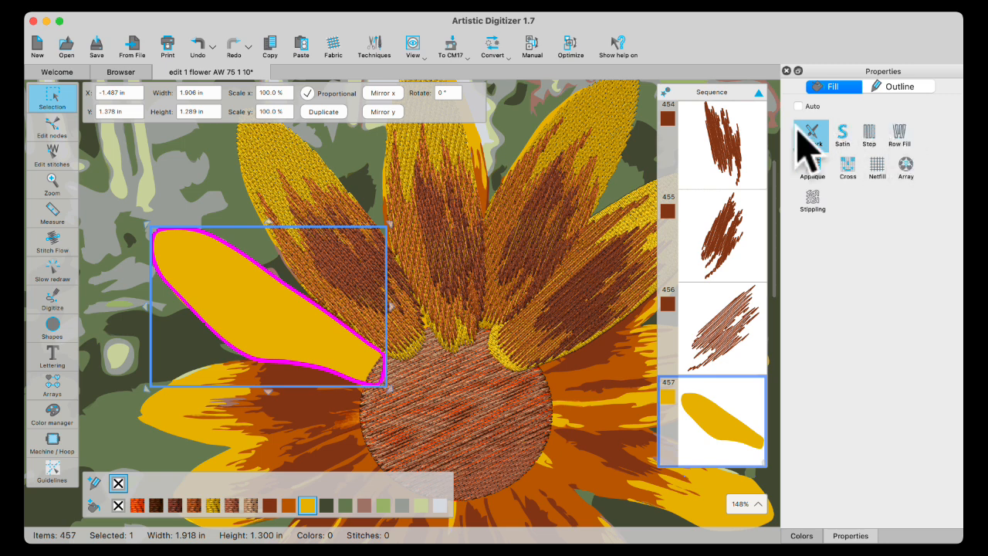
{"action": "left_click", "coordinate": [870, 137]}
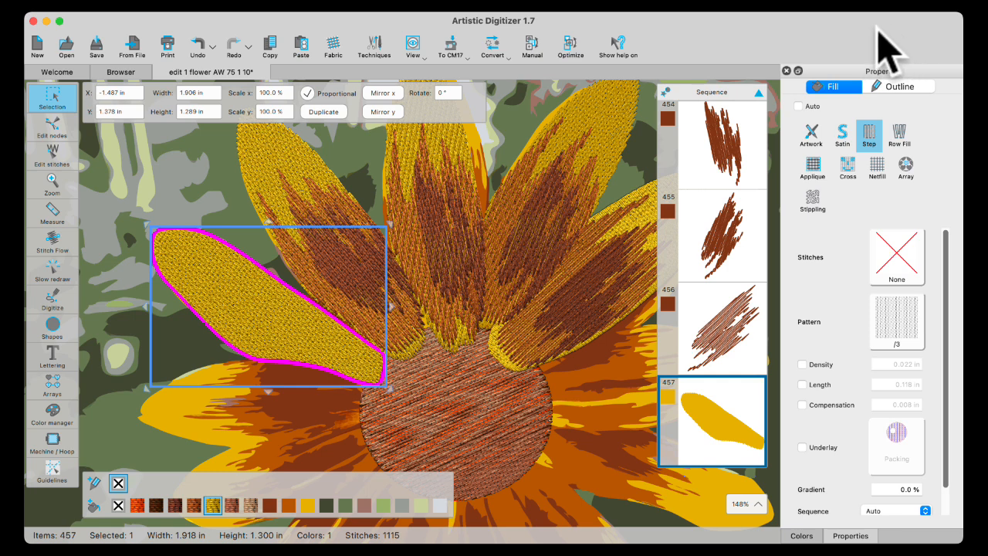
{"action": "right_click", "coordinate": [872, 33]}
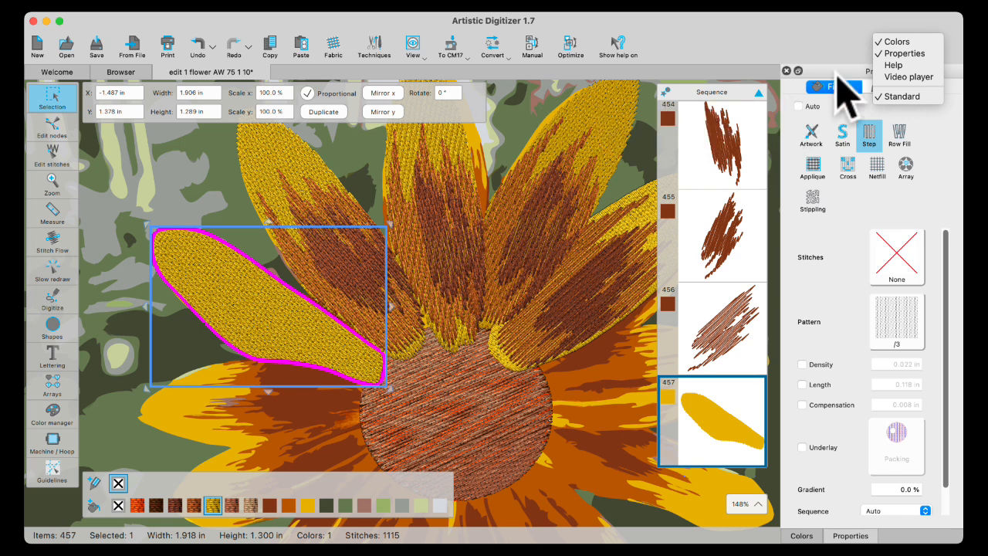
{"action": "left_click", "coordinate": [858, 37]}
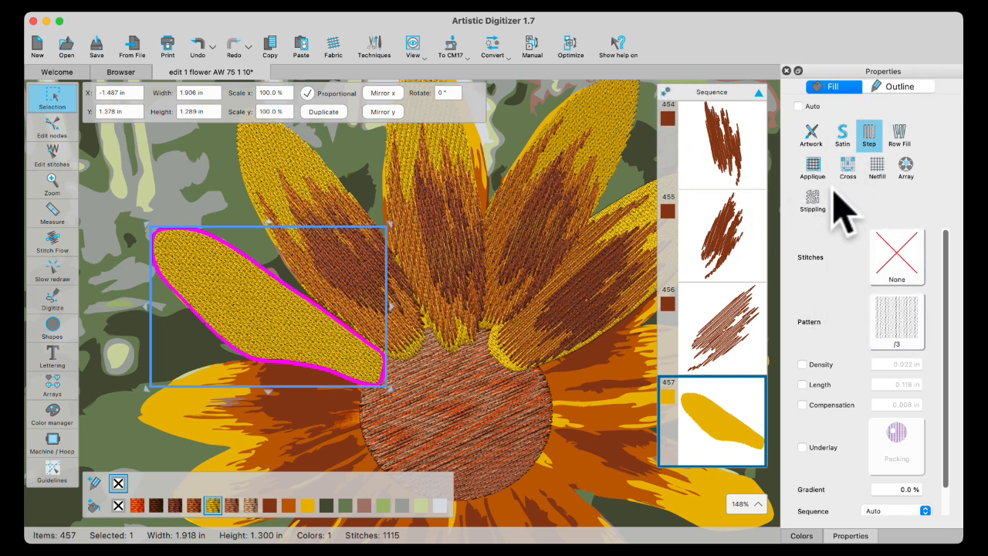
- Try the Weave and pat109 fill patterns on the newly traced petal, settling on /3 dbl
{"action": "left_click", "coordinate": [903, 322]}
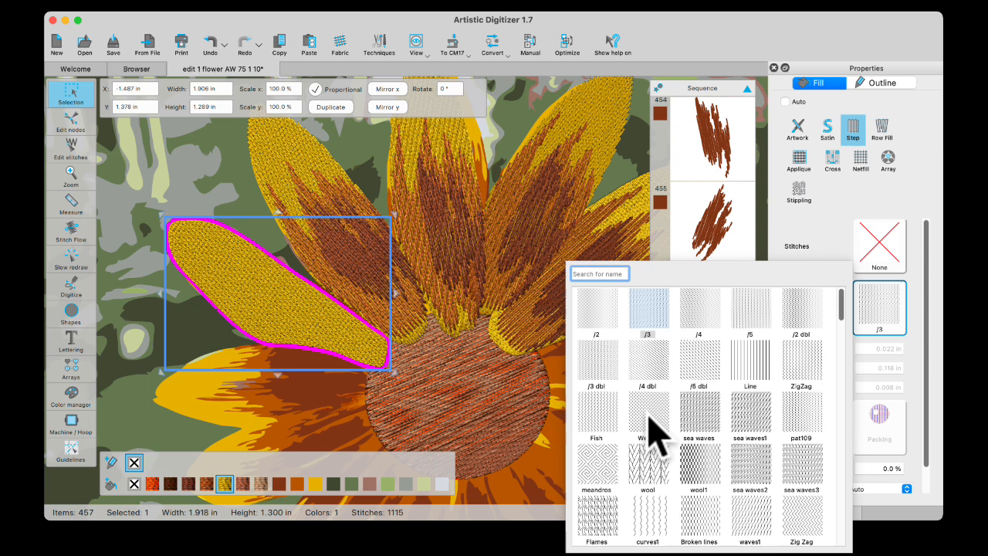
{"action": "left_click", "coordinate": [654, 417]}
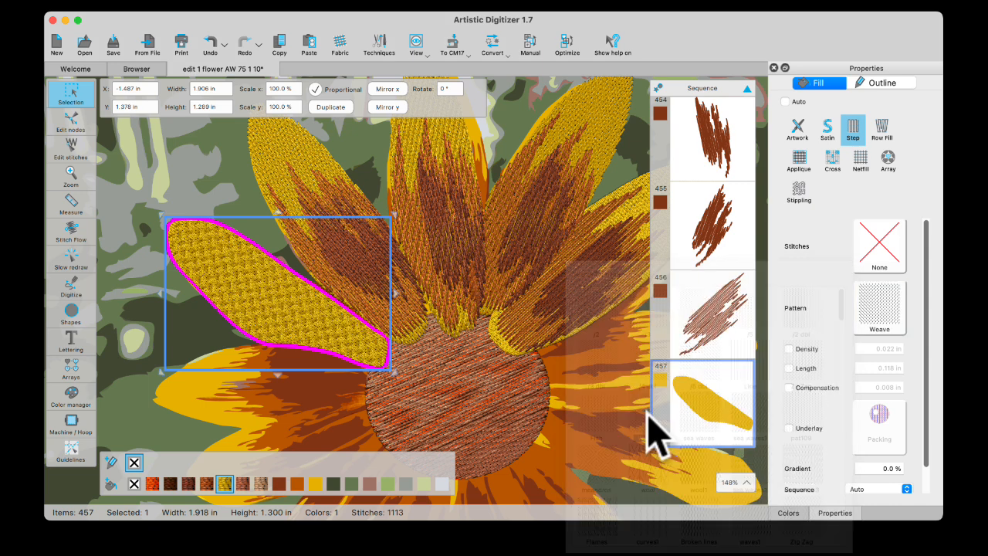
{"action": "left_click", "coordinate": [896, 324]}
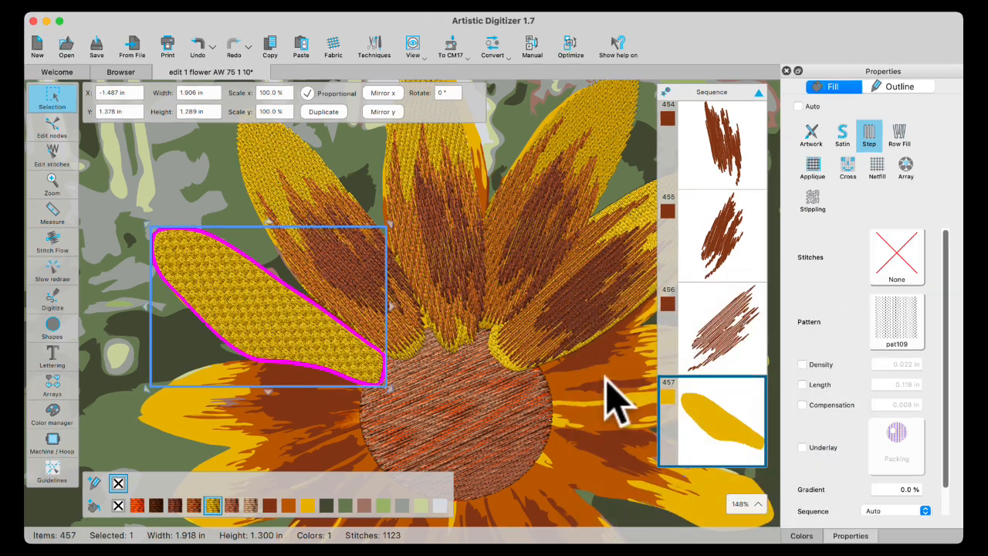
{"action": "left_click", "coordinate": [914, 330]}
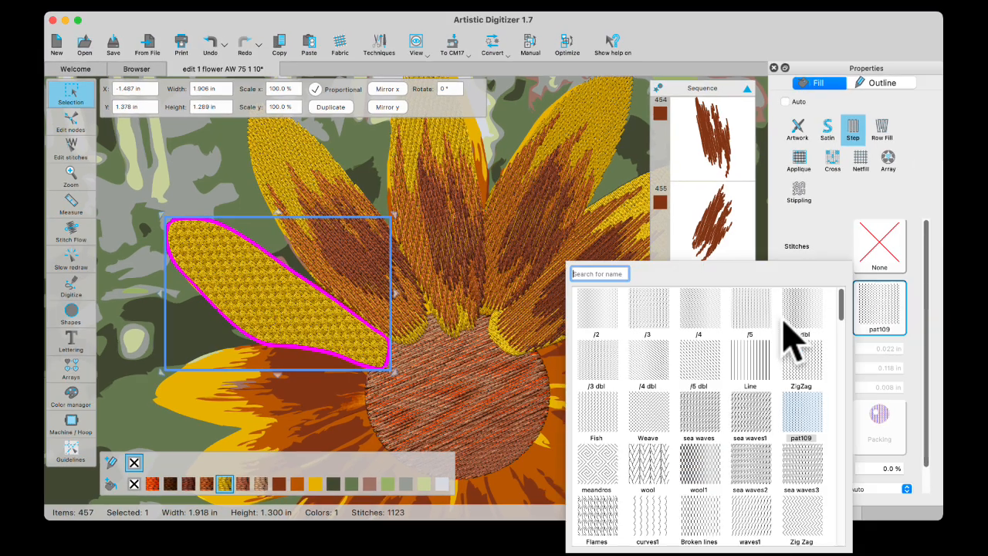
{"action": "left_click", "coordinate": [603, 363]}
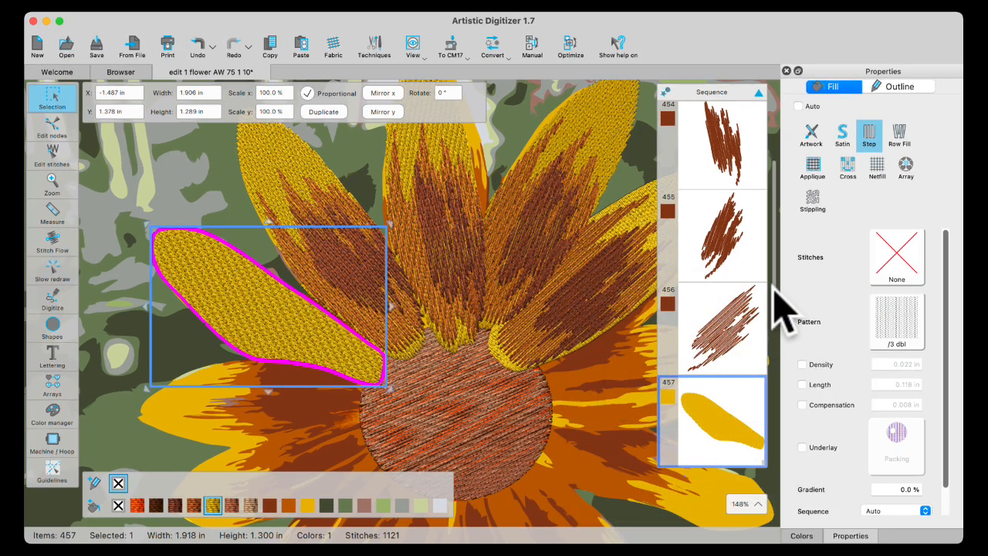
- Try a Satin fill on the newly traced petal, with the /3 pattern and with the Line pattern
{"action": "left_click", "coordinate": [846, 143]}
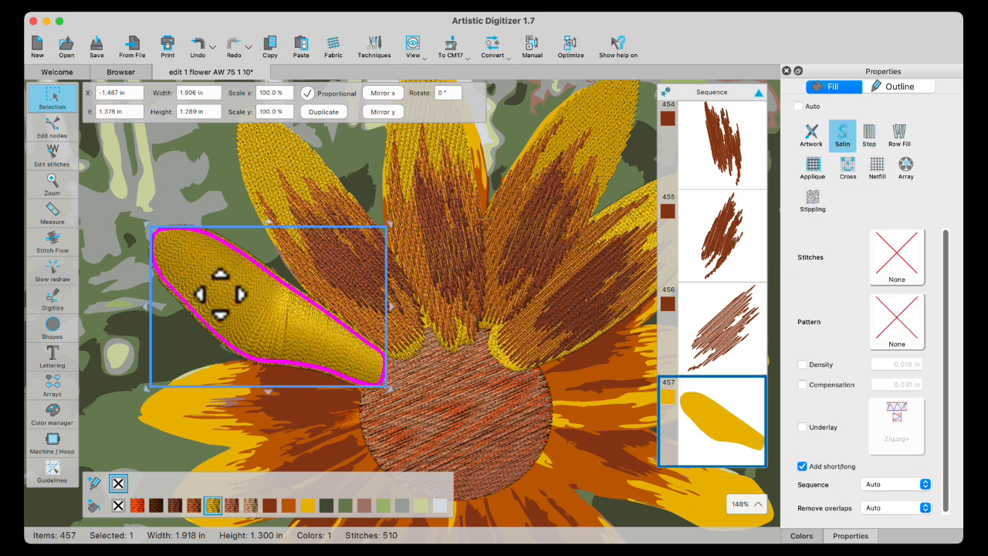
{"action": "left_click", "coordinate": [903, 340]}
{"action": "left_click", "coordinate": [712, 312]}
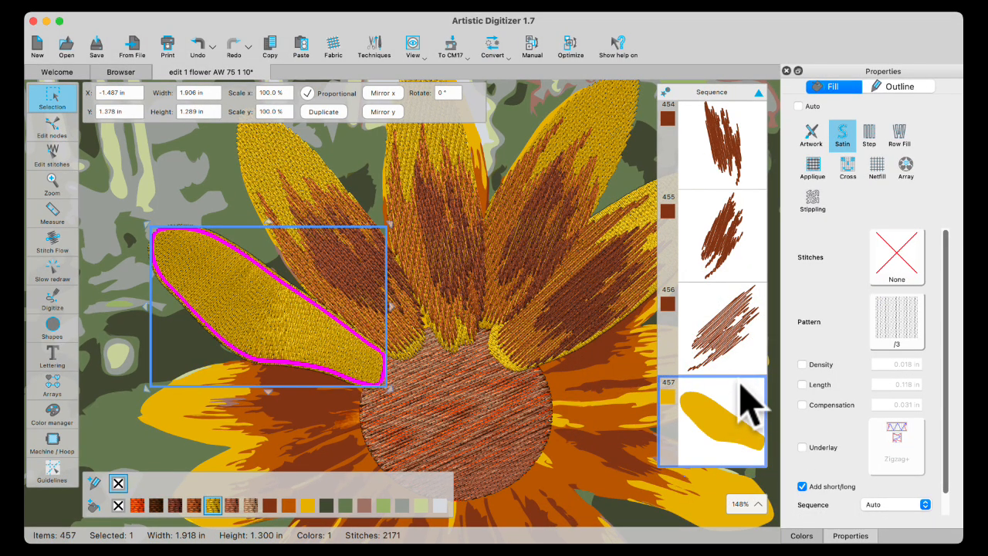
{"action": "left_click", "coordinate": [895, 320]}
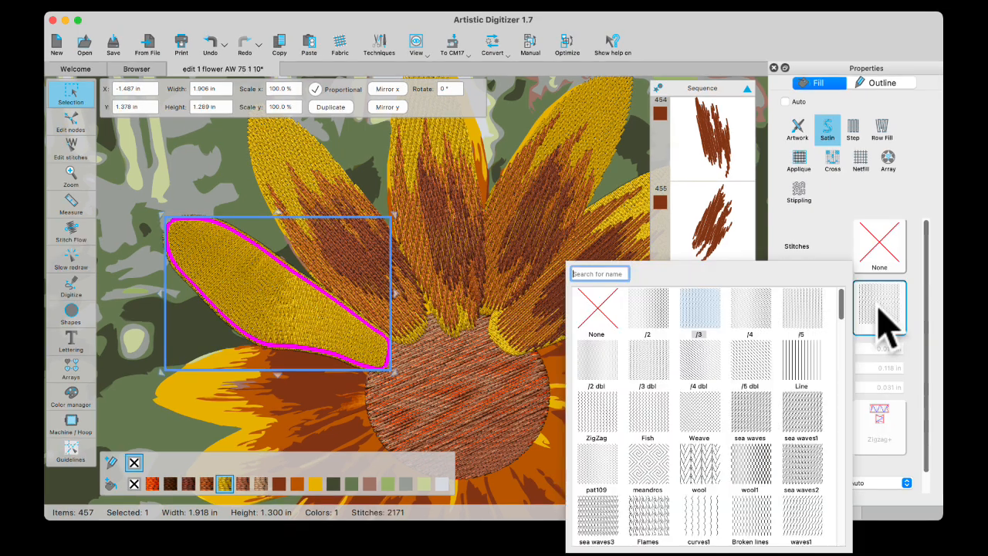
{"action": "left_click", "coordinate": [811, 376]}
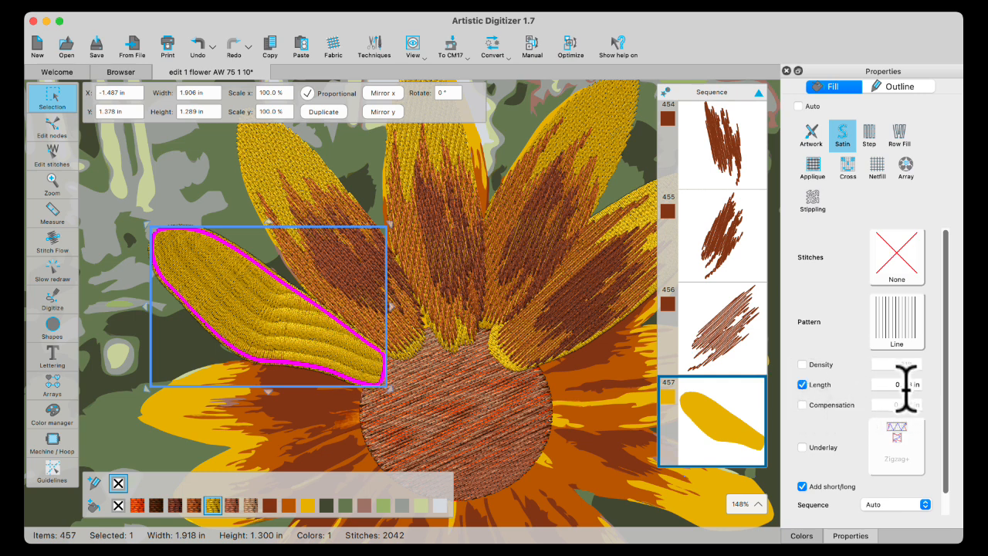
- Try several stitch lengths on the new petal's Line-pattern satin, ending at 0.031 in, and try the /5 dbl pattern
{"action": "key", "text": "Return"}
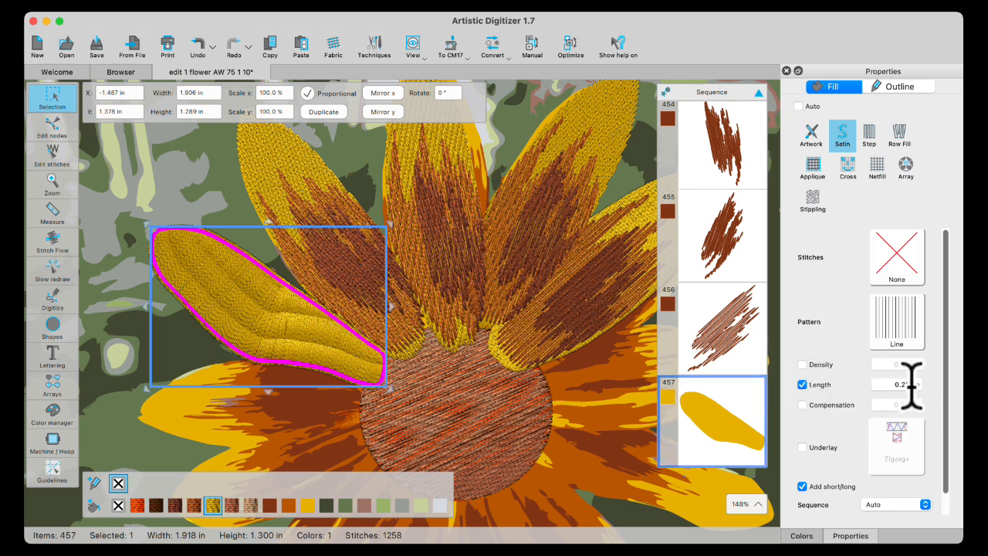
{"action": "key", "text": "Return"}
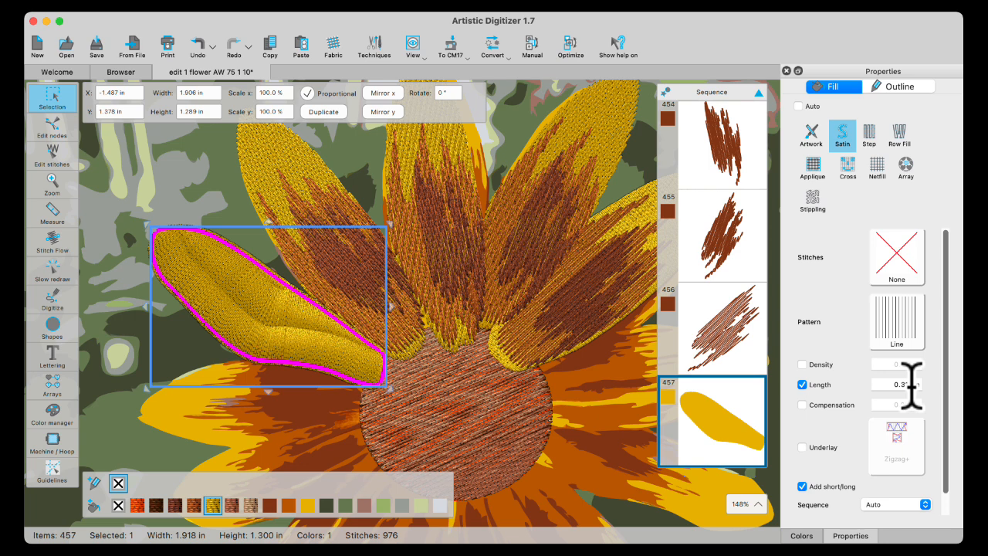
{"action": "key", "text": "Return"}
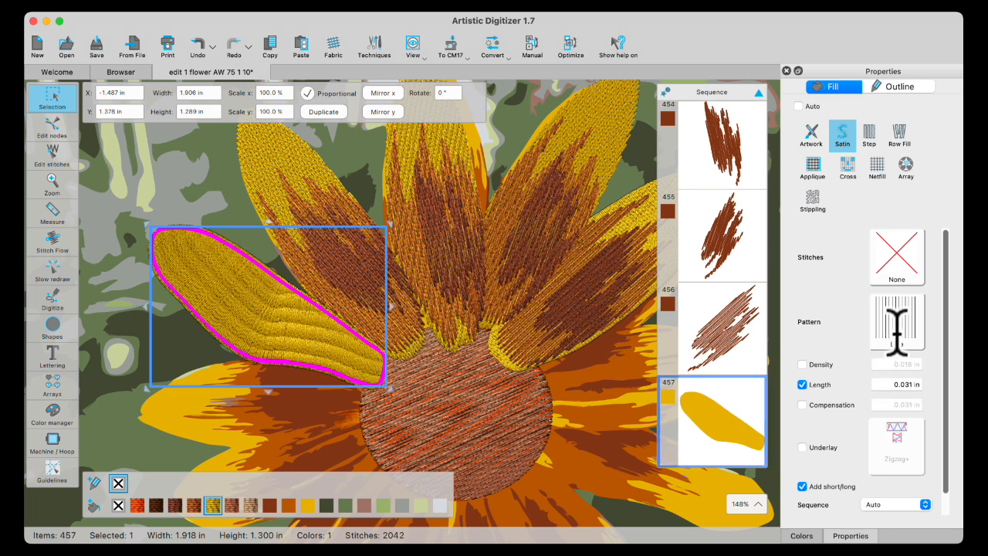
{"action": "key", "text": "Return"}
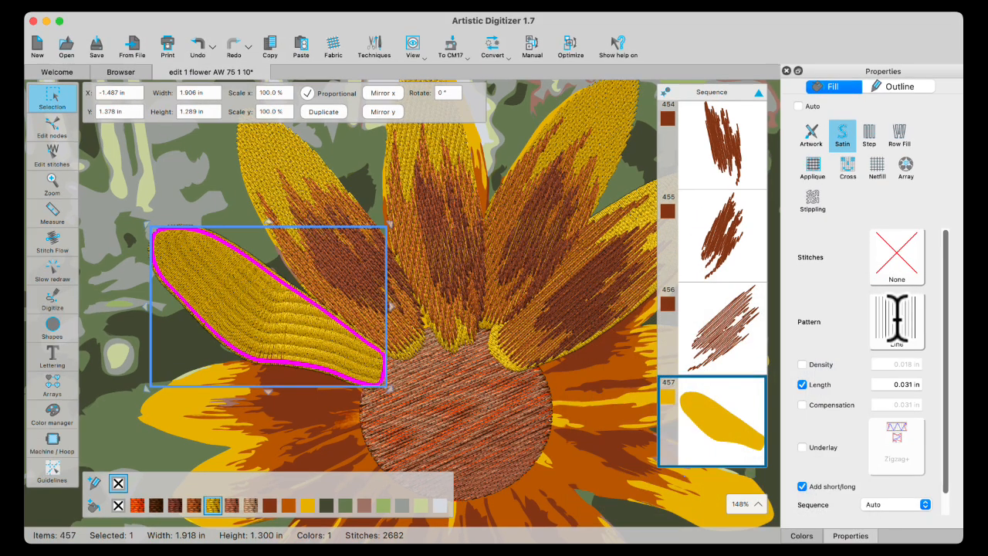
{"action": "left_click", "coordinate": [897, 322]}
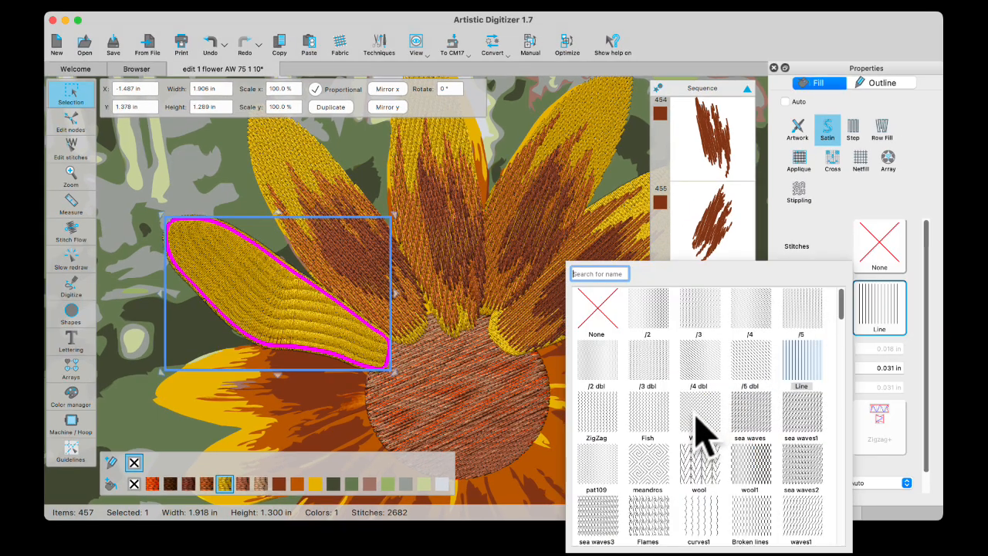
{"action": "left_click", "coordinate": [747, 362]}
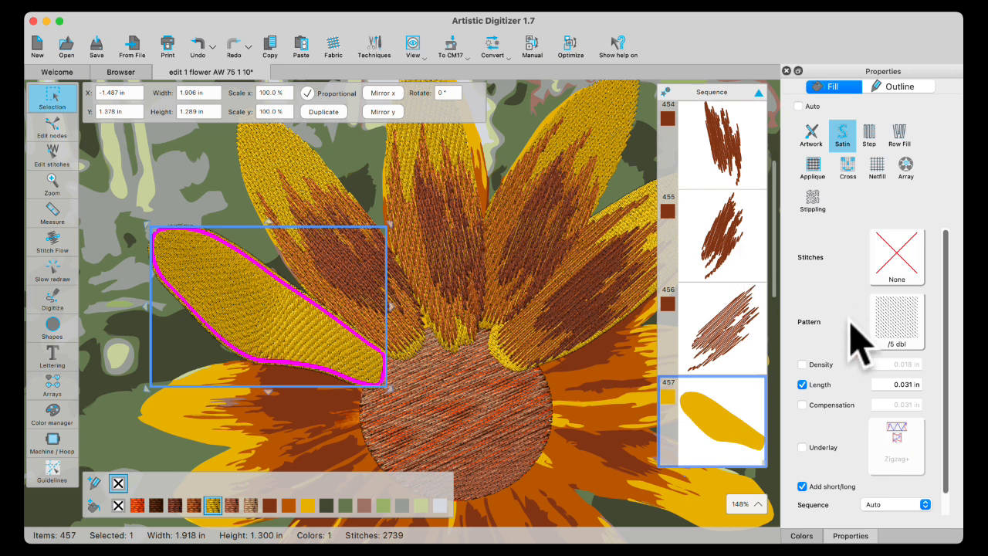
- Return the new petal to a Step fill and give it the /3 pattern
{"action": "left_click", "coordinate": [869, 143]}
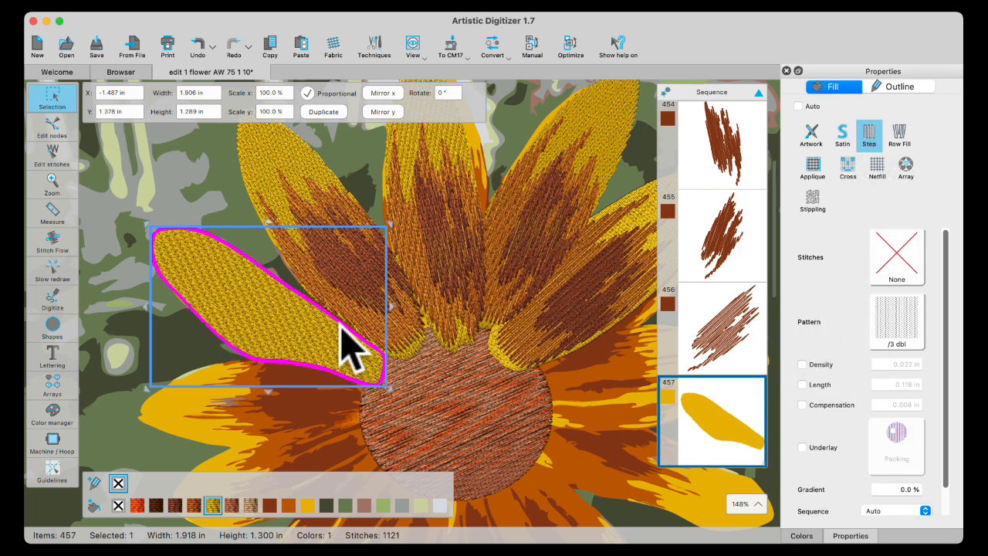
{"action": "left_click", "coordinate": [903, 328]}
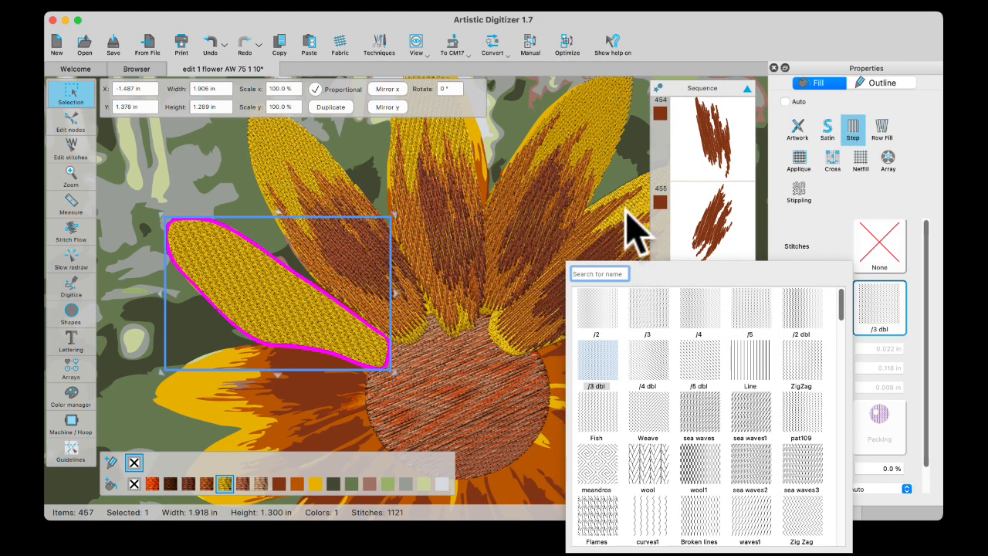
{"action": "left_click", "coordinate": [656, 313]}
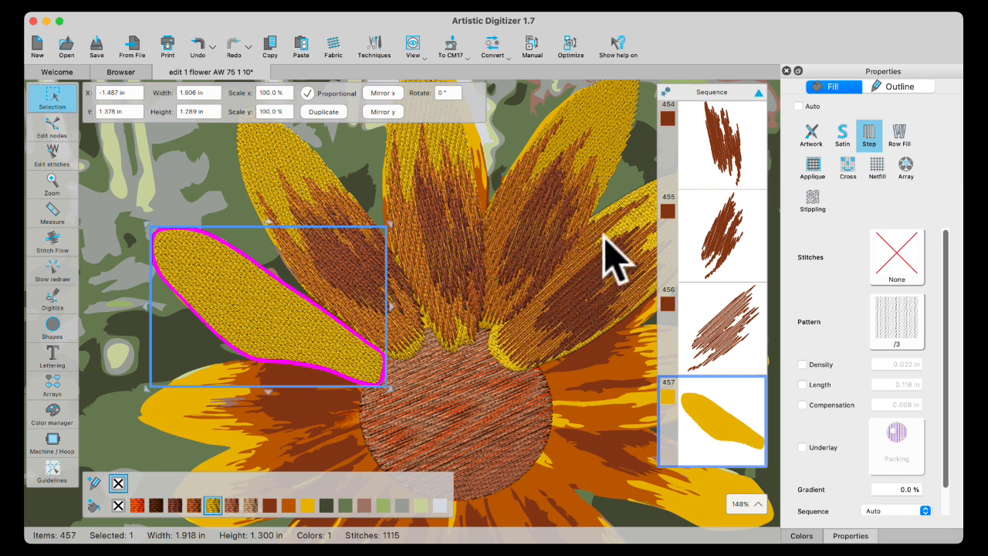
- Try a density of 0.020 in on the rightmost stitched petal's yellow satin layer and undo that change
{"action": "left_click", "coordinate": [637, 245]}
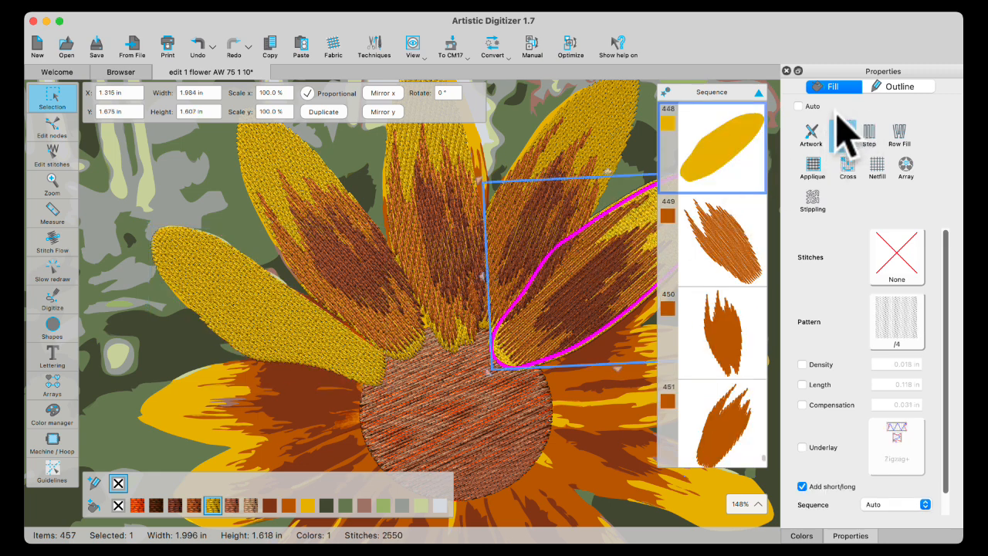
{"action": "scroll", "coordinate": [594, 305], "scroll_direction": "right", "scroll_amount": 5}
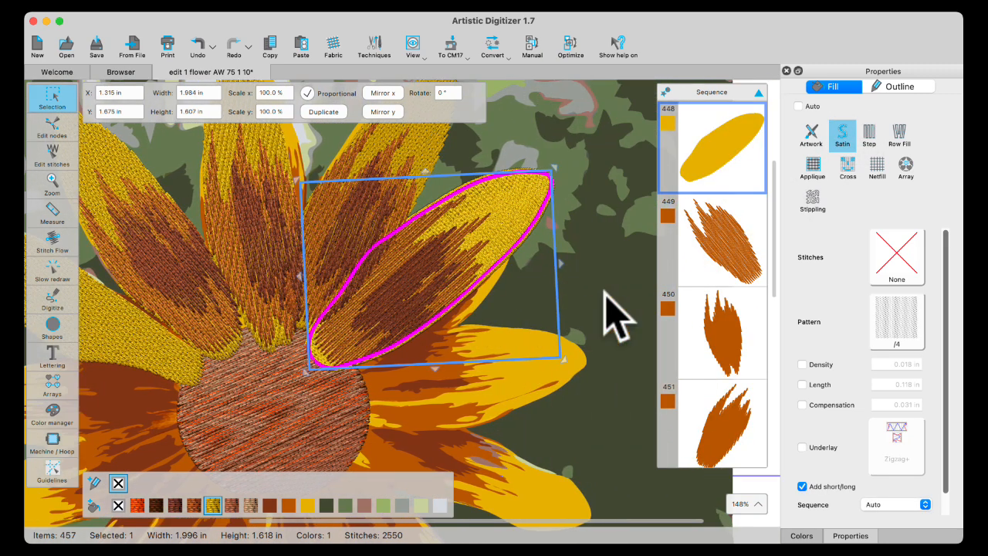
{"action": "left_click", "coordinate": [802, 366]}
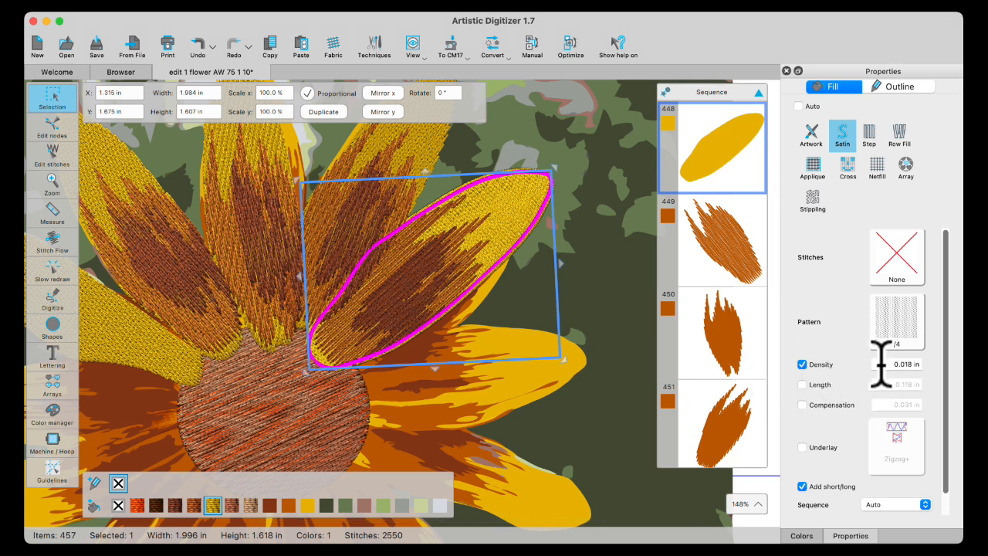
{"action": "left_click", "coordinate": [919, 364]}
{"action": "key", "text": "Return"}
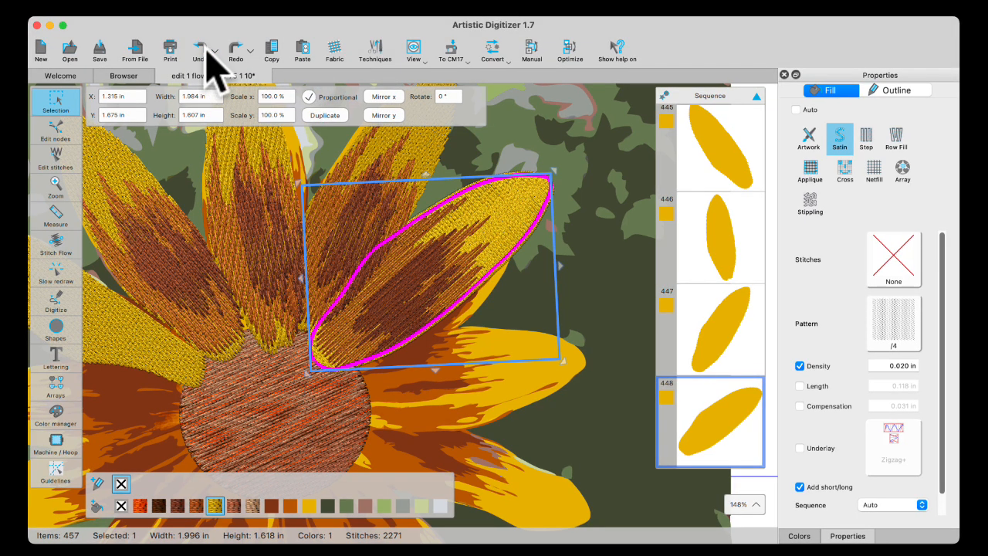
{"action": "left_click", "coordinate": [206, 53]}
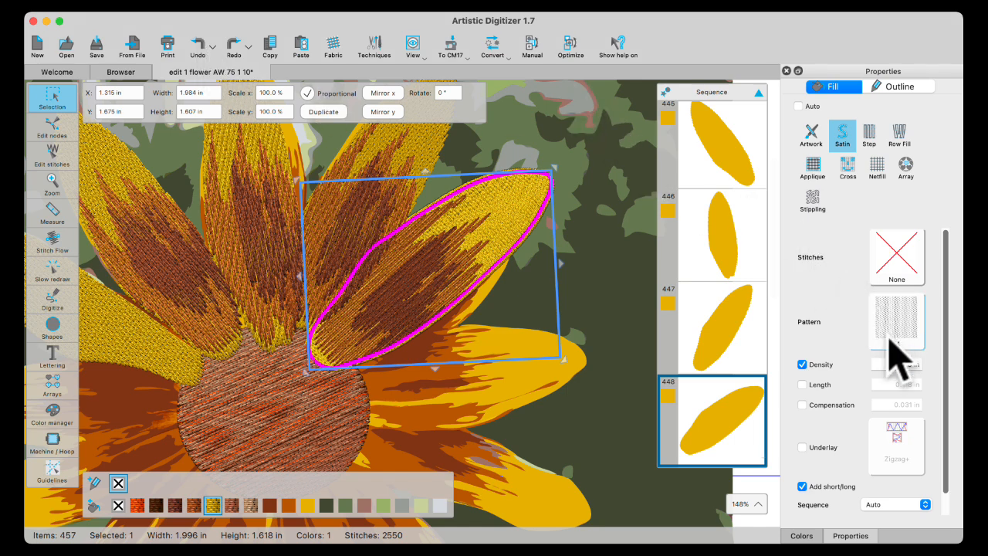
- Set the rightmost stitched petal's yellow satin density to 0.015 in and then to 0.008 in
{"action": "left_click_drag", "start_coordinate": [895, 364], "coordinate": [925, 364]}
{"action": "key", "text": "Return"}
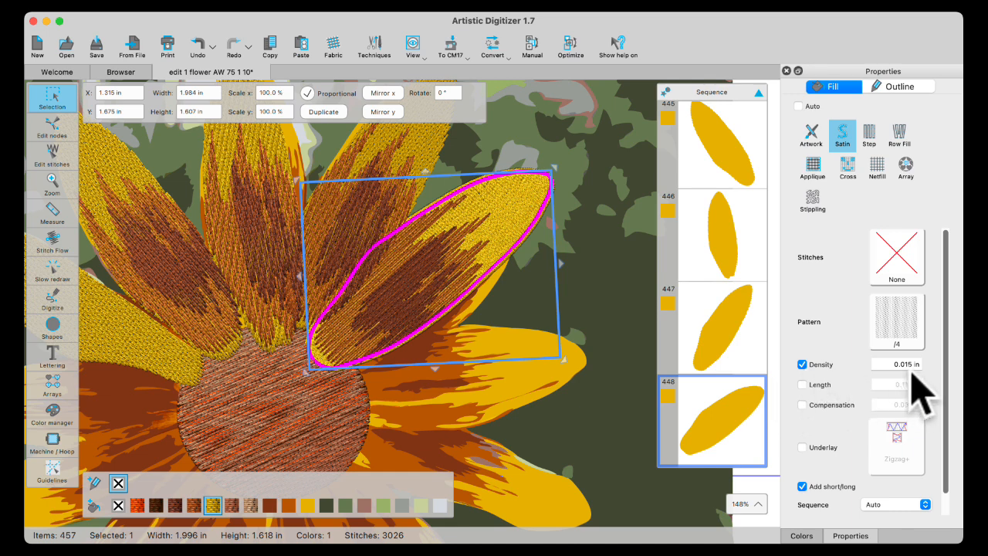
{"action": "left_click_drag", "start_coordinate": [886, 363], "coordinate": [931, 364]}
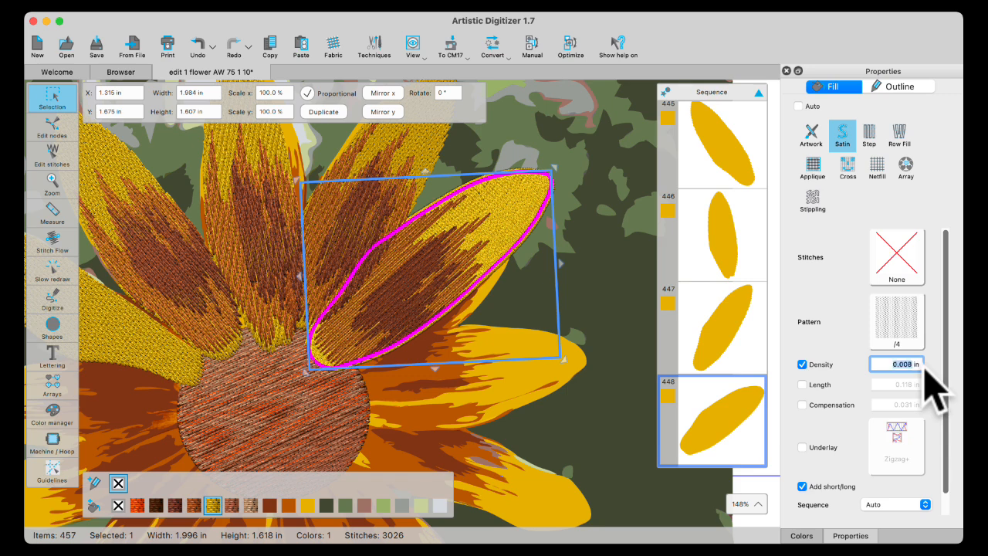
{"action": "key", "text": "Return"}
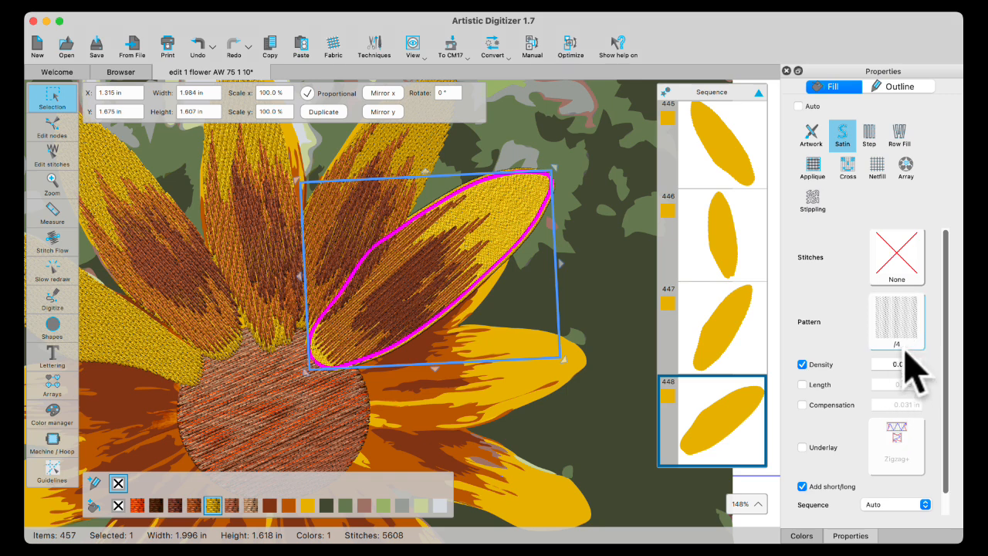
- Try much looser densities on the rightmost petal's yellow satin layer, then restore its dense stitching
{"action": "key", "text": "Return"}
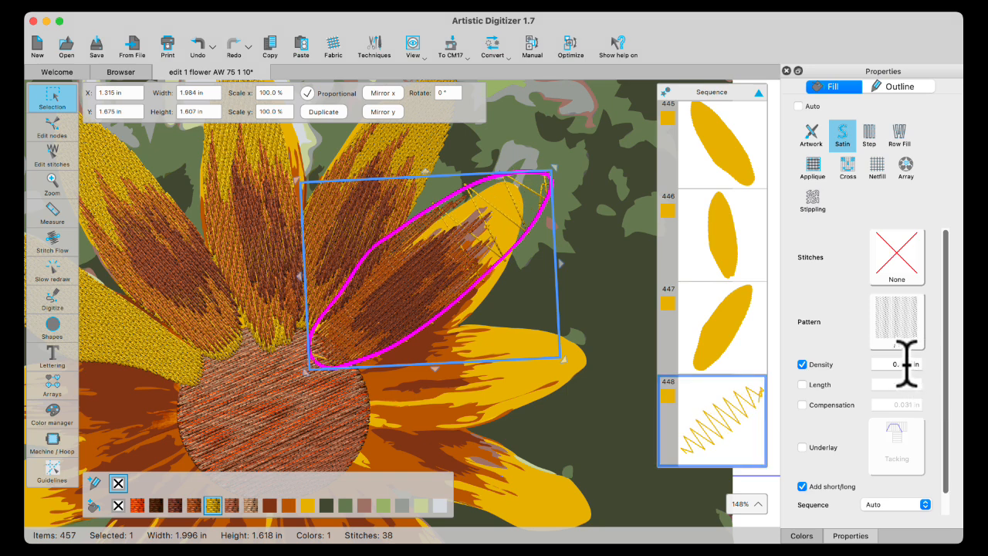
{"action": "key", "text": "Return"}
{"action": "scroll", "coordinate": [909, 363], "scroll_direction": "down", "scroll_amount": 1}
{"action": "key", "text": "Return"}
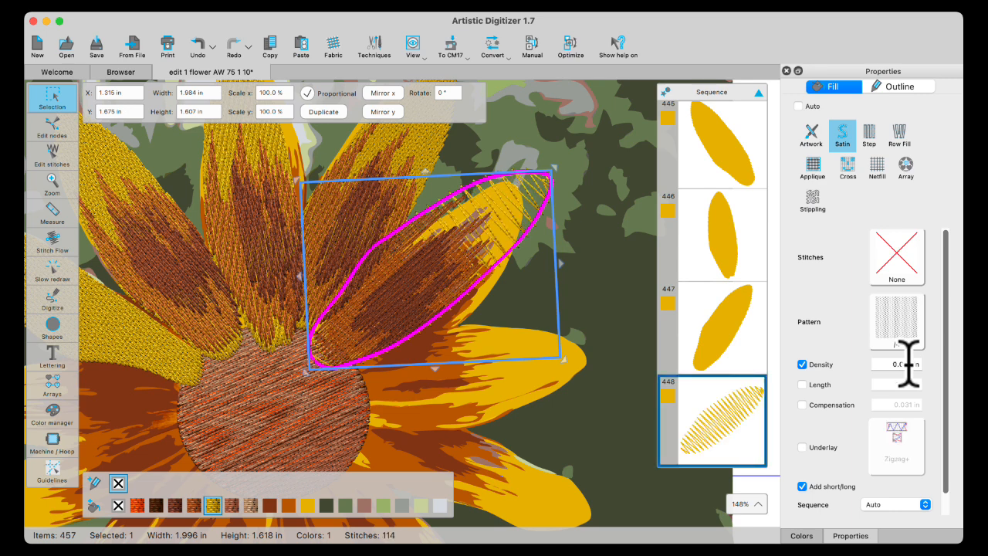
{"action": "scroll", "coordinate": [908, 364], "scroll_direction": "down", "scroll_amount": 1}
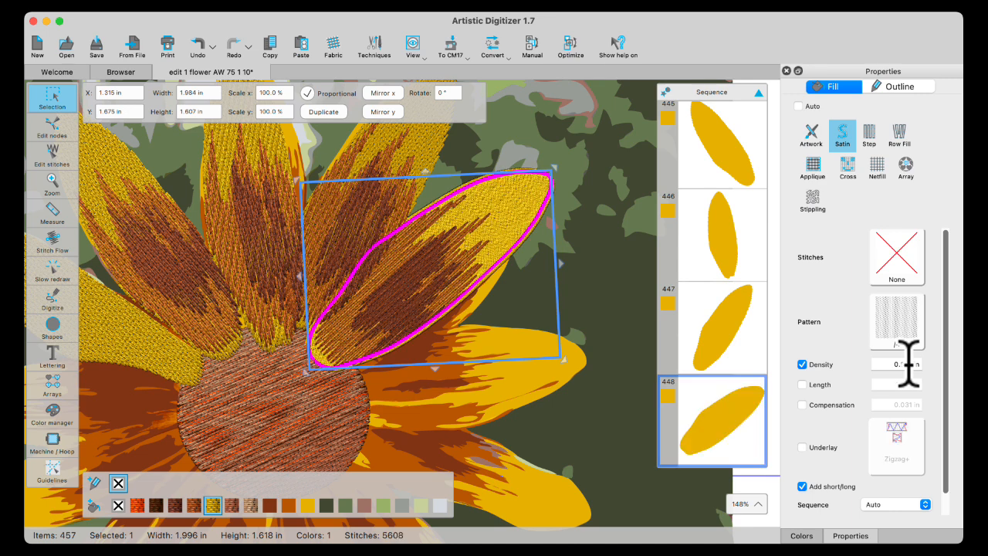
{"action": "scroll", "coordinate": [908, 364], "scroll_direction": "up", "scroll_amount": 1}
{"action": "scroll", "coordinate": [909, 362], "scroll_direction": "down", "scroll_amount": 1}
- Examine the nodes of the upper-left petal's jagged orange layer and of the newly traced yellow petal
{"action": "left_click", "coordinate": [207, 330]}
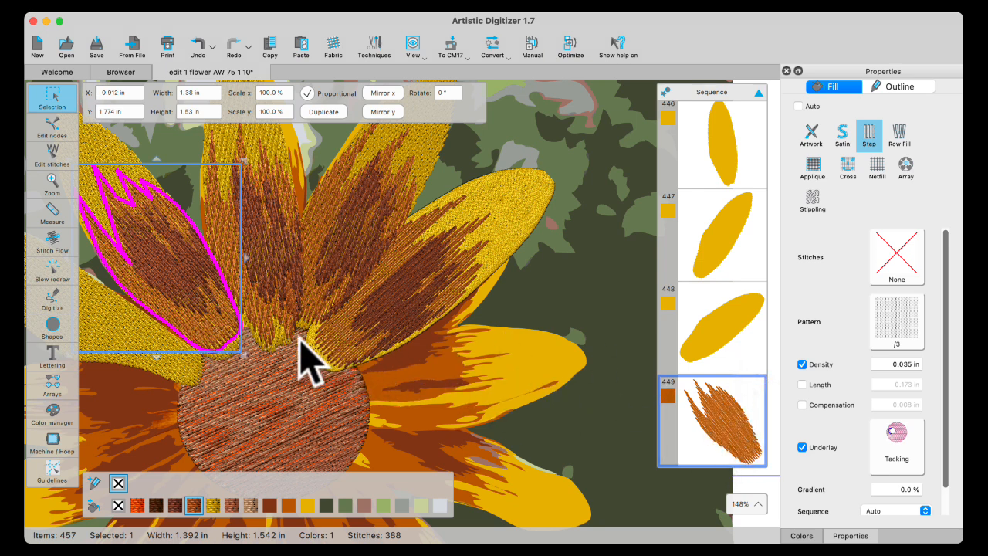
{"action": "scroll", "coordinate": [238, 332], "scroll_direction": "right", "scroll_amount": 2}
{"action": "scroll", "coordinate": [243, 338], "scroll_direction": "left", "scroll_amount": 5}
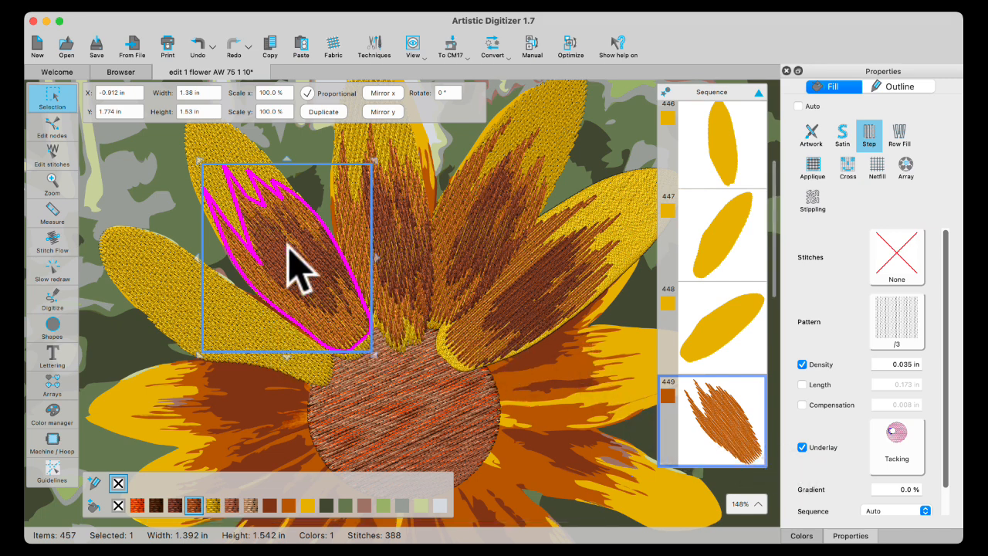
{"action": "left_click", "coordinate": [51, 127]}
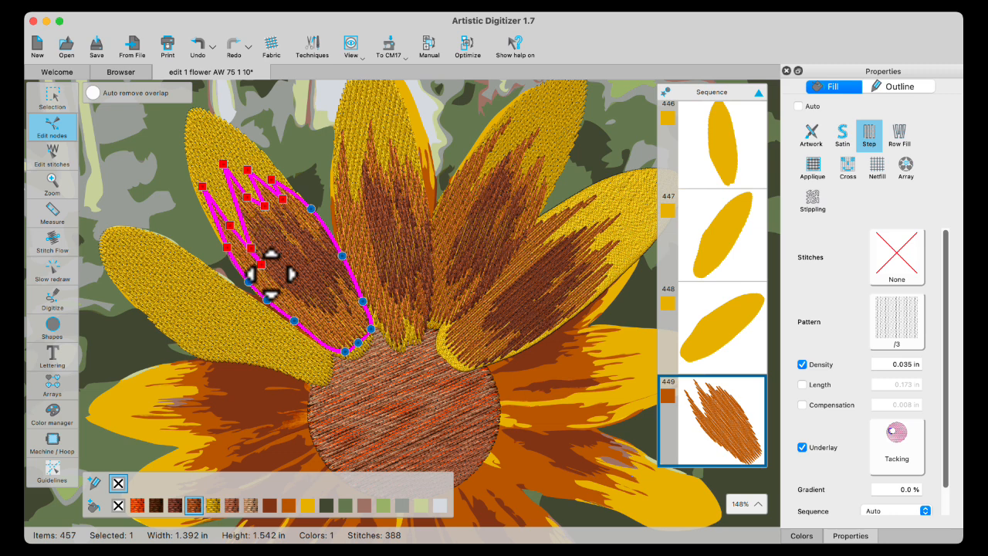
{"action": "left_click", "coordinate": [173, 295]}
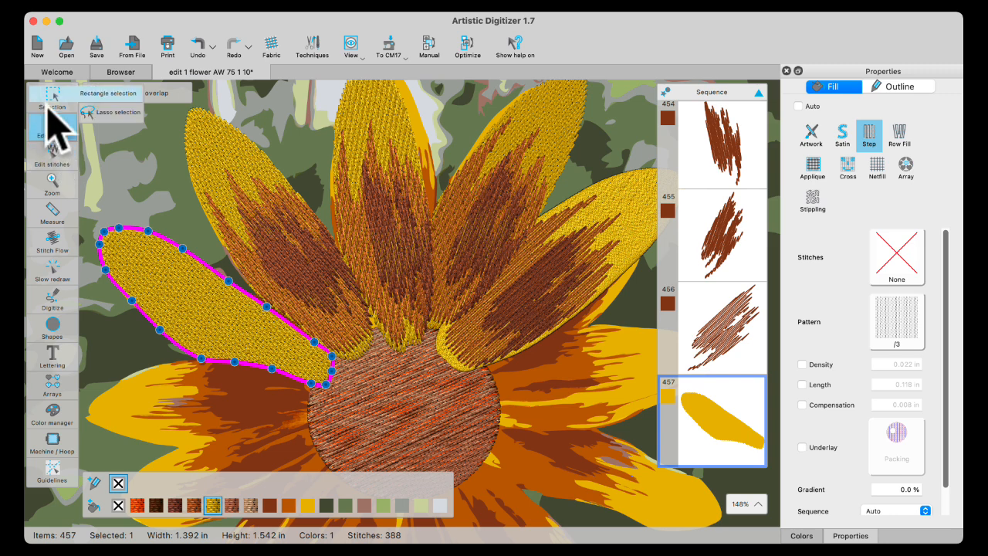
- Move the new yellow petal aside to expose the artwork underneath, then move it back into place
{"action": "left_click", "coordinate": [49, 98]}
{"action": "left_click_drag", "start_coordinate": [182, 303], "coordinate": [145, 379]}
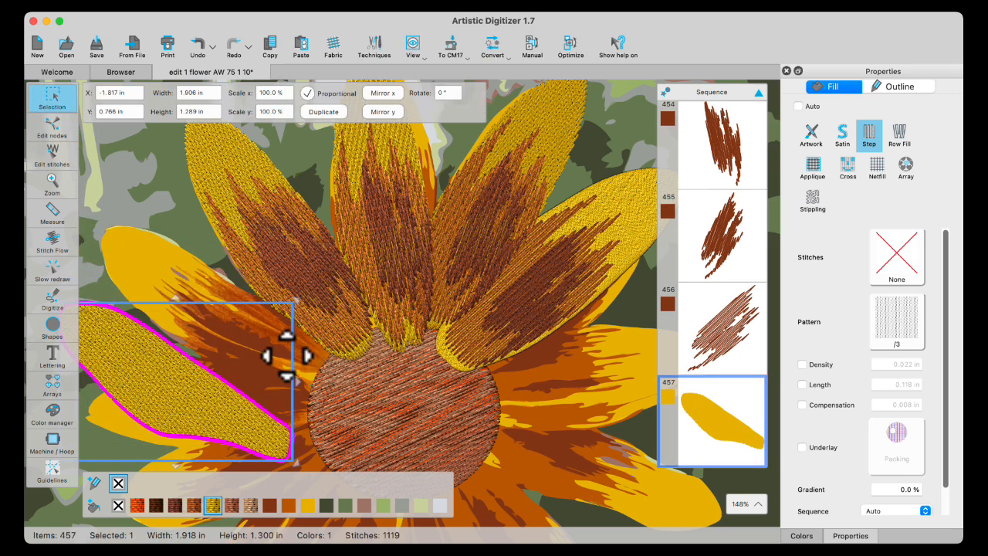
{"action": "left_click_drag", "start_coordinate": [171, 396], "coordinate": [205, 326]}
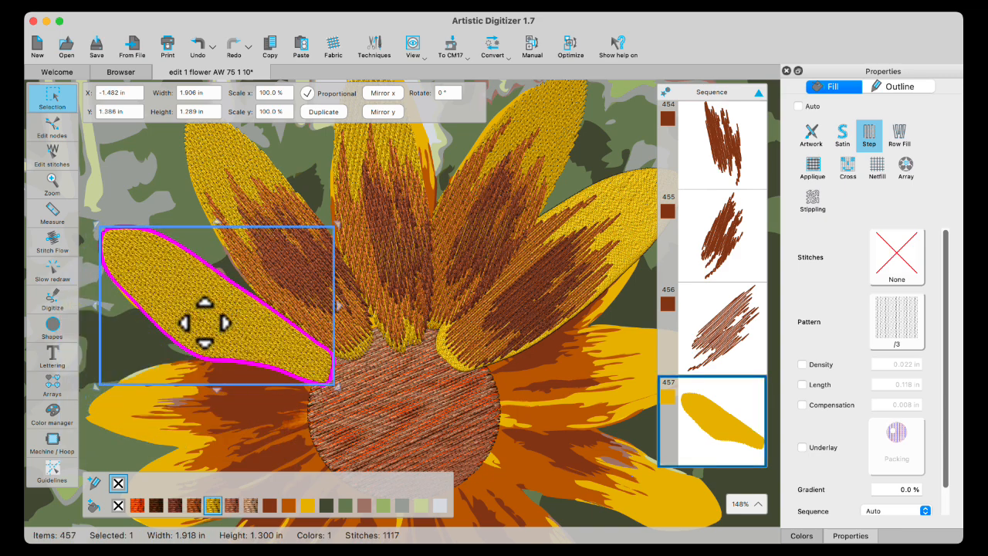
- Start an outline shape inside the new yellow petal, tracing around its rounded base and along its upper edge toward the tip
{"action": "left_click", "coordinate": [59, 308]}
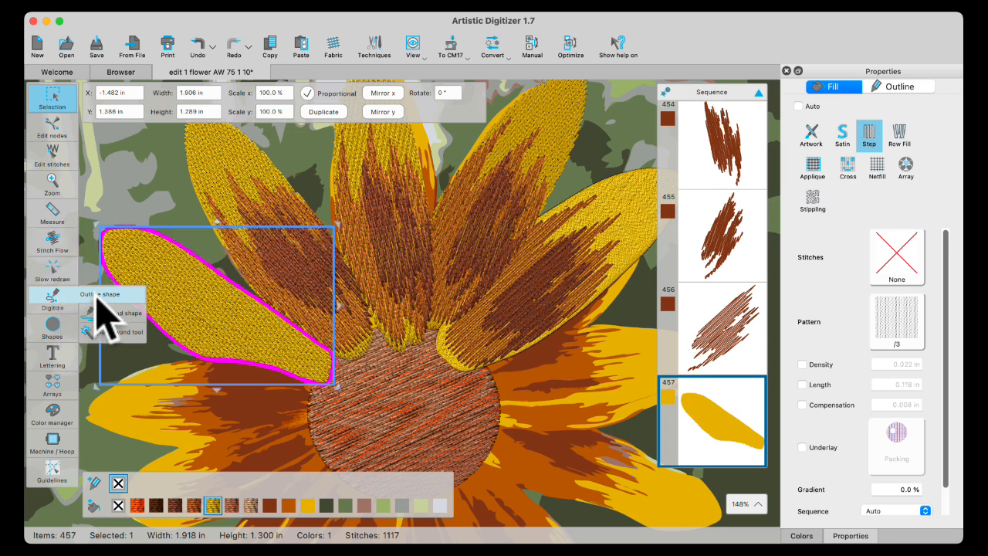
{"action": "left_click", "coordinate": [96, 291]}
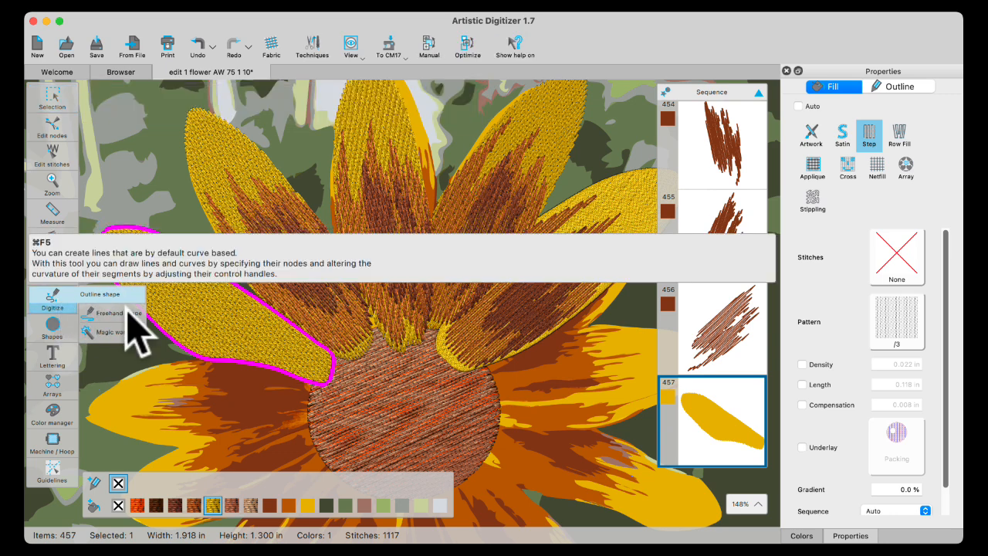
{"action": "left_click", "coordinate": [303, 377]}
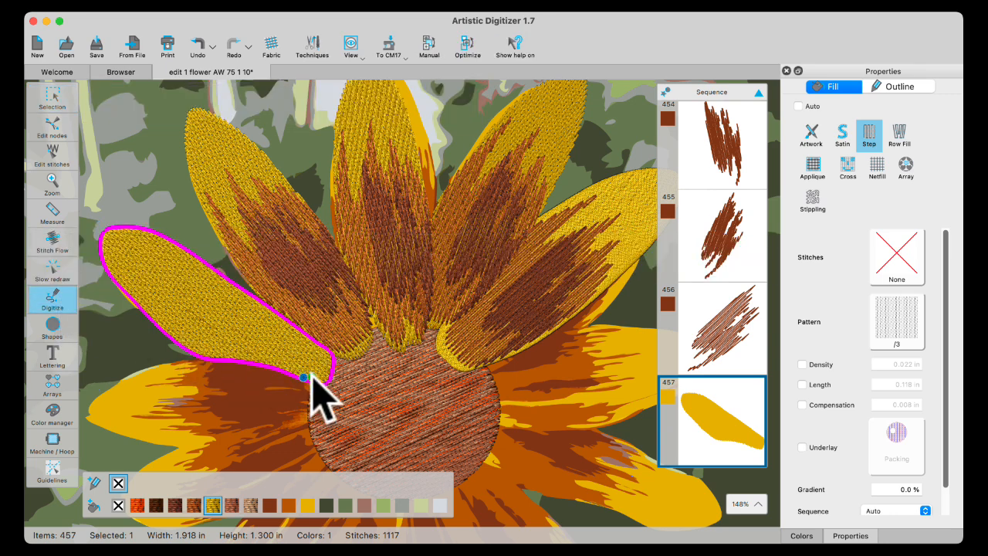
{"action": "left_click", "coordinate": [311, 374]}
{"action": "left_click", "coordinate": [320, 367]}
{"action": "left_click", "coordinate": [321, 358]}
{"action": "left_click", "coordinate": [301, 338]}
{"action": "left_click", "coordinate": [253, 308]}
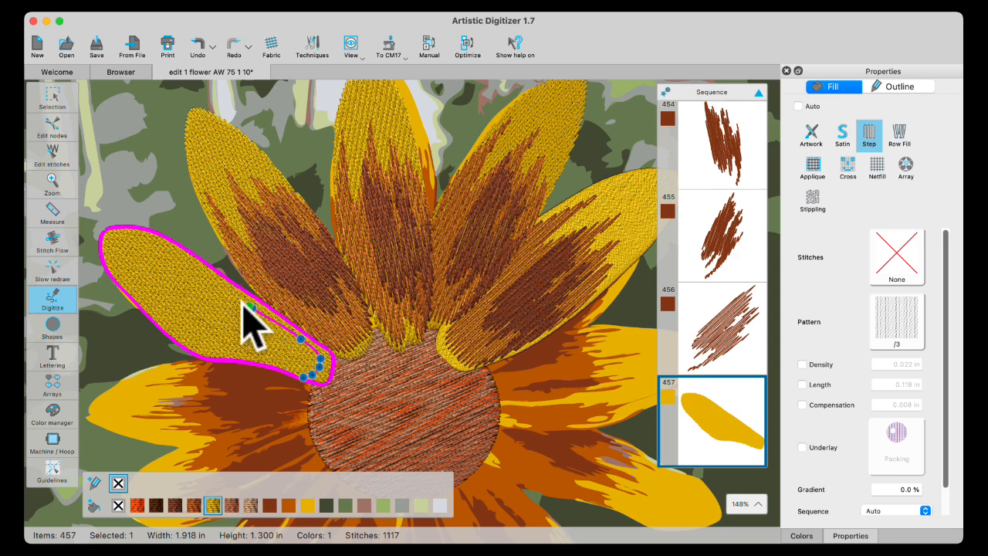
{"action": "left_click", "coordinate": [174, 258]}
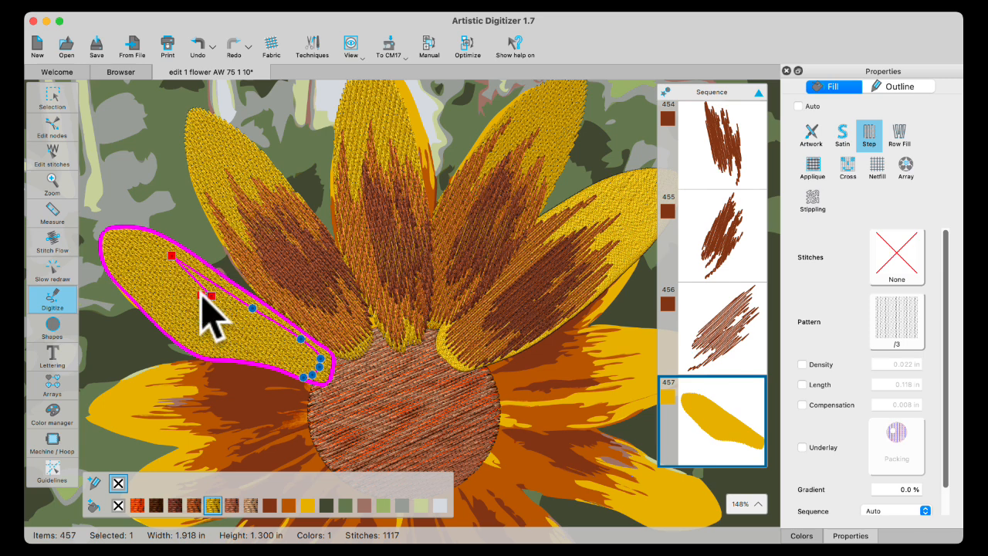
- Add jagged points toward the petal's tip and close the shape along the lower edge, about 1.51 by 0.99 in overall
{"action": "left_click", "coordinate": [201, 294]}
{"action": "left_click", "coordinate": [212, 317]}
{"action": "left_click", "coordinate": [228, 332]}
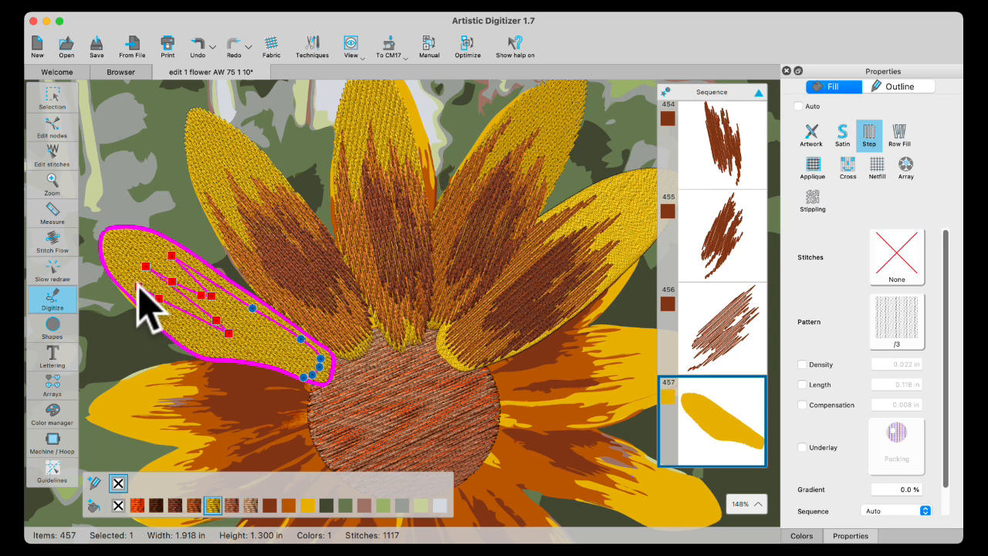
{"action": "left_click", "coordinate": [136, 285]}
{"action": "left_click", "coordinate": [194, 345]}
{"action": "left_click", "coordinate": [238, 355]}
{"action": "left_click", "coordinate": [303, 377]}
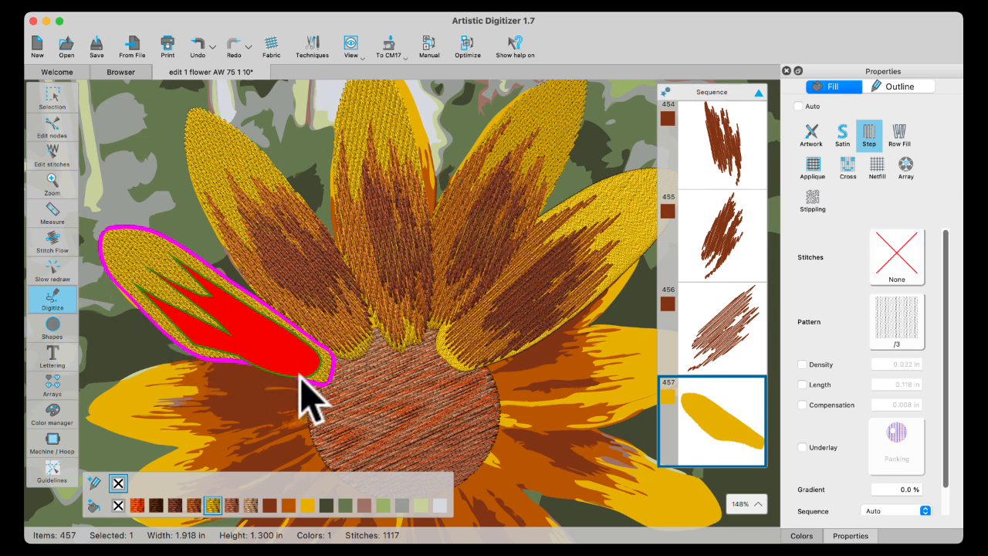
{"action": "scroll", "coordinate": [95, 283], "scroll_direction": "left", "scroll_amount": 3}
{"action": "left_click", "coordinate": [47, 104]}
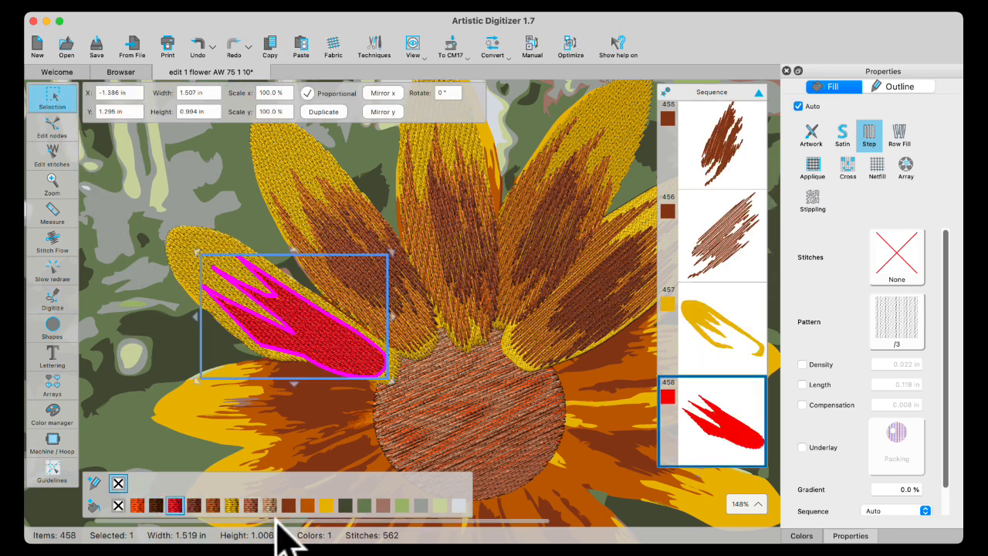
- Try yellow artwork and light brown thread on the jagged inner layer, then color it with the orange artwork color
{"action": "left_click", "coordinate": [326, 506]}
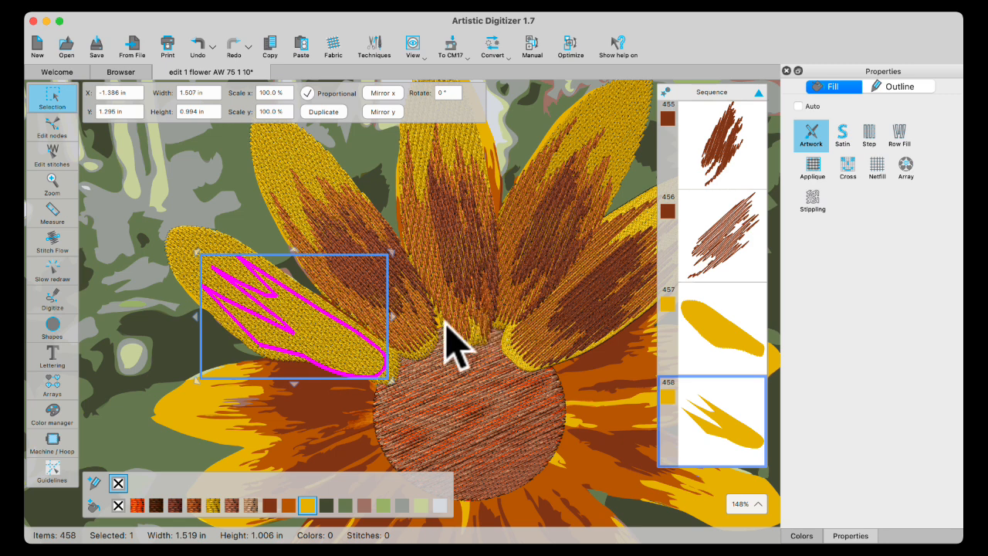
{"action": "left_click", "coordinate": [231, 506]}
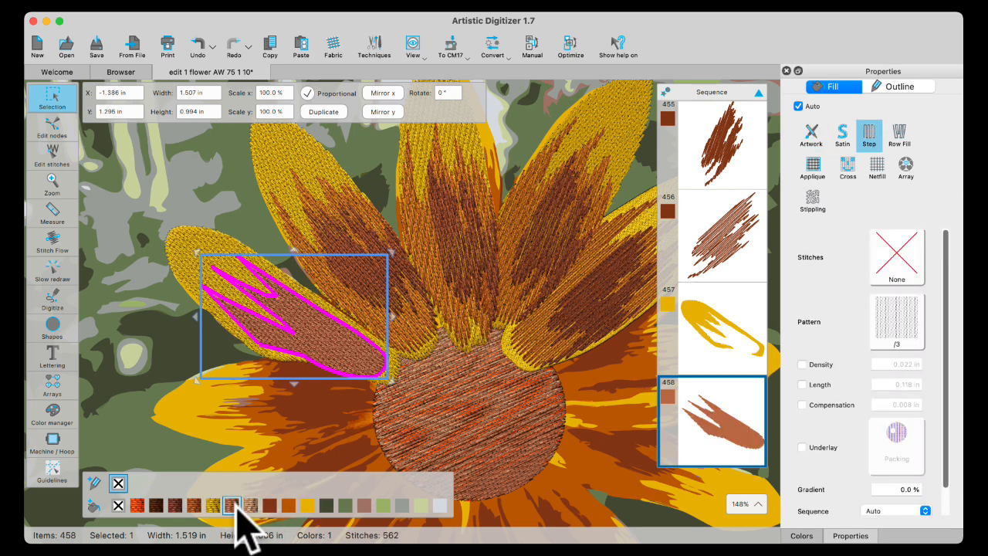
{"action": "left_click", "coordinate": [286, 507]}
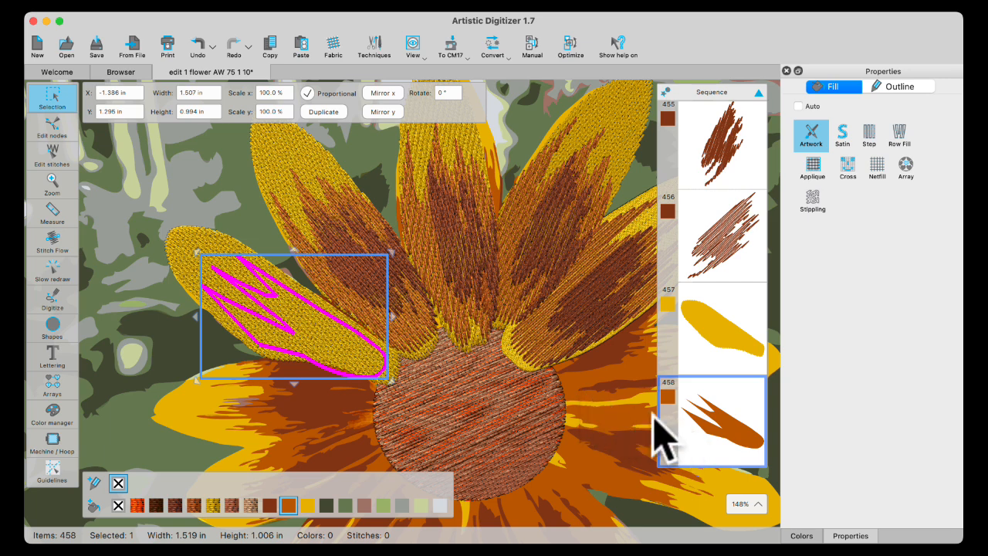
{"action": "right_click", "coordinate": [301, 329]}
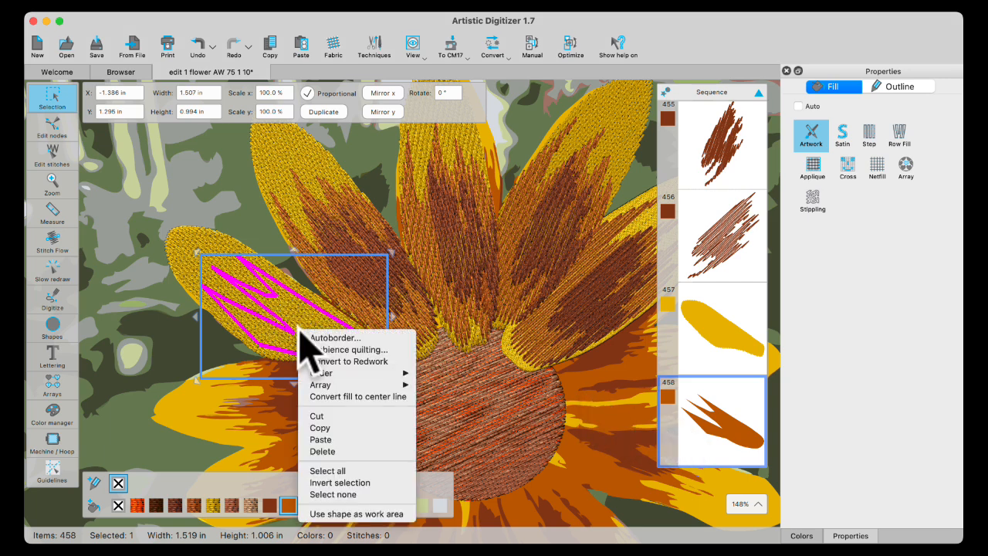
{"action": "mouse_move", "coordinate": [322, 374]}
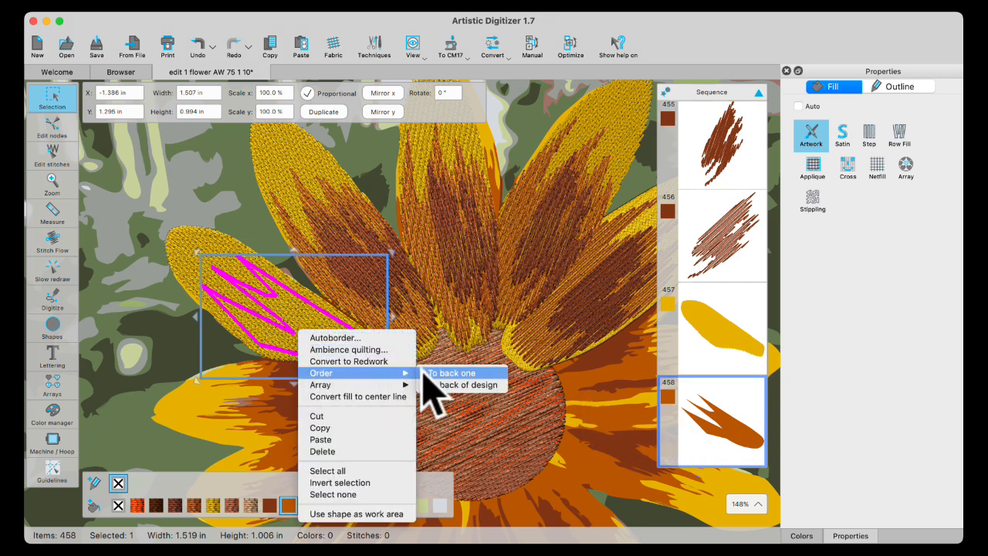
{"action": "left_click", "coordinate": [701, 407]}
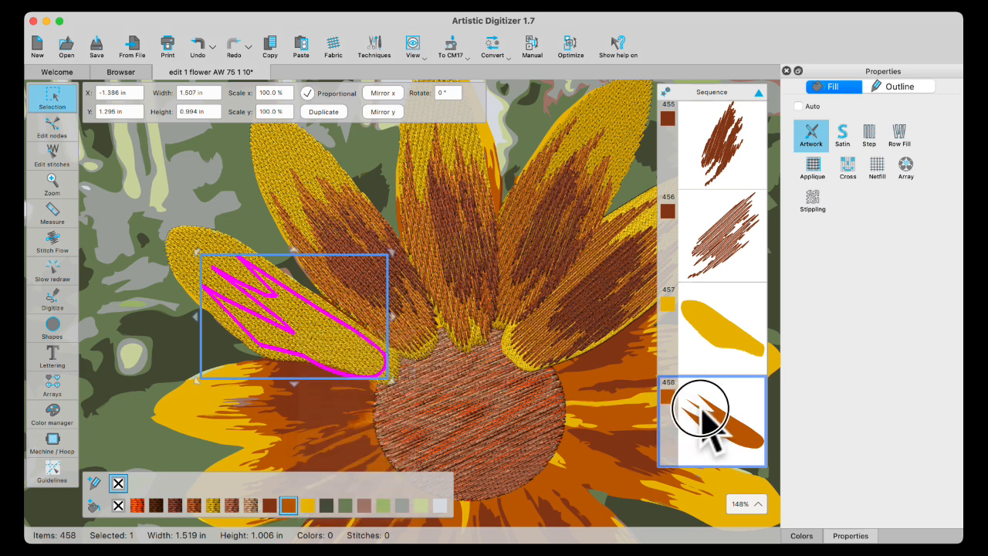
{"action": "mouse_move", "coordinate": [709, 410]}
{"action": "left_mouse_down"}
{"action": "mouse_move", "coordinate": [709, 386]}
{"action": "mouse_move", "coordinate": [717, 409]}
{"action": "left_mouse_up"}
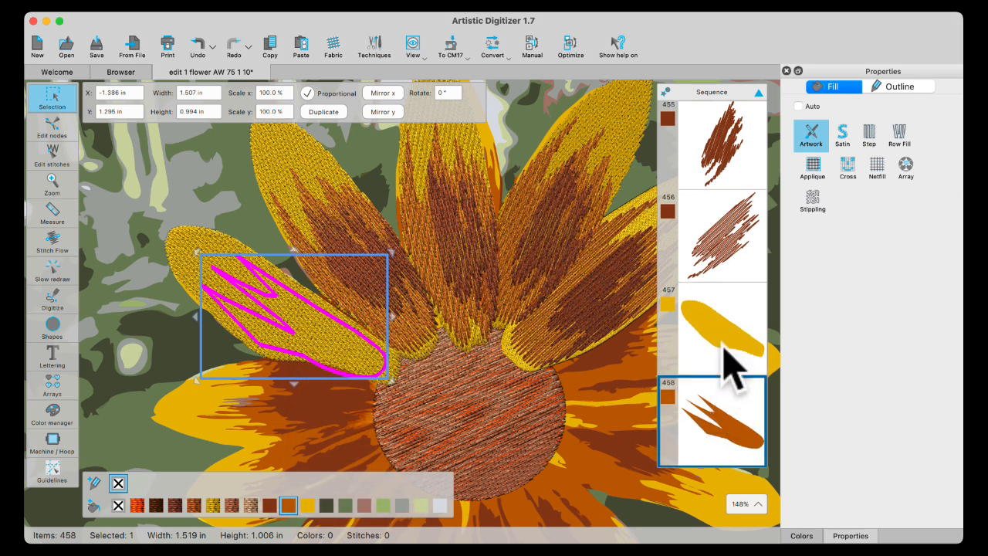
{"action": "left_click", "coordinate": [725, 363]}
{"action": "left_click", "coordinate": [721, 431]}
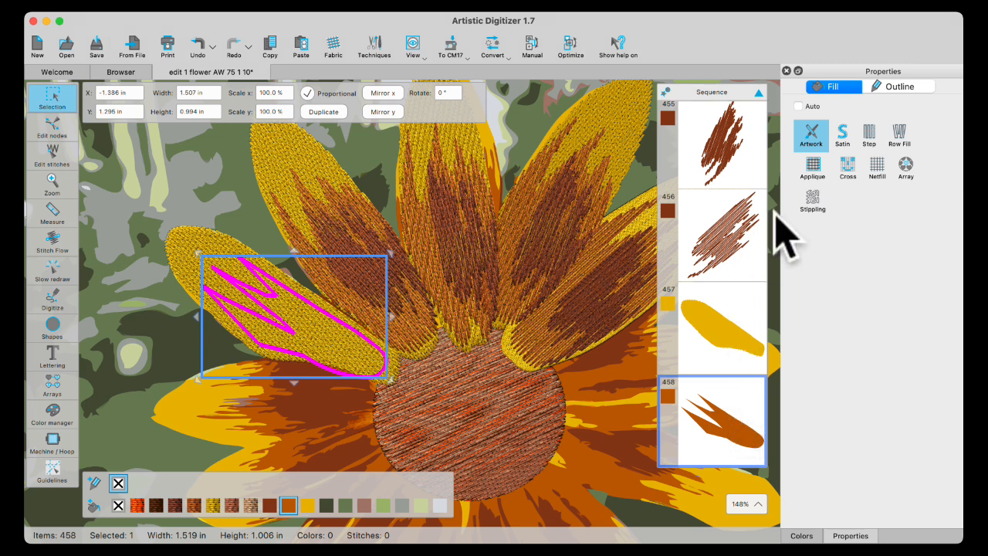
- Give the jagged orange layer a Step fill and check the fill settings of the neighboring petal's orange layer
{"action": "left_click", "coordinate": [870, 135]}
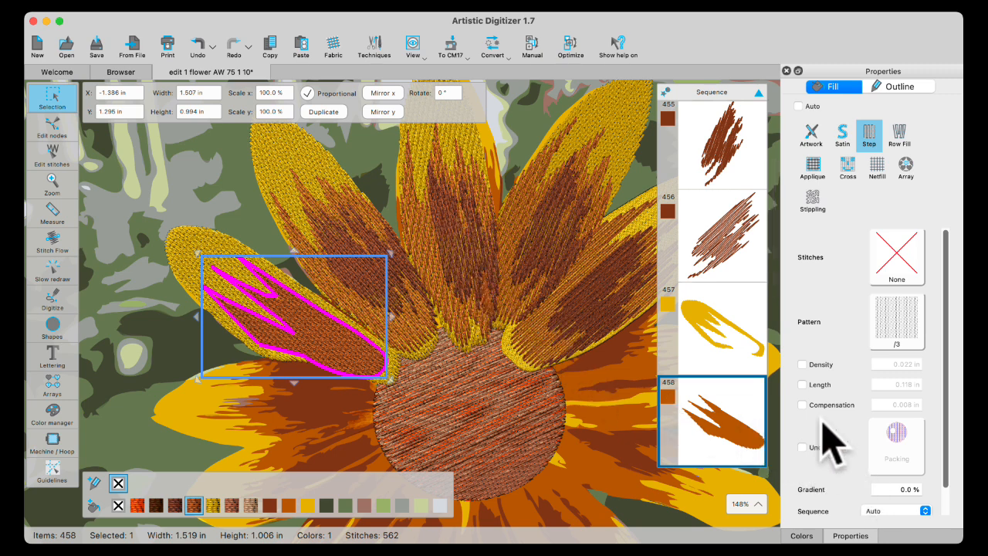
{"action": "left_click", "coordinate": [414, 334]}
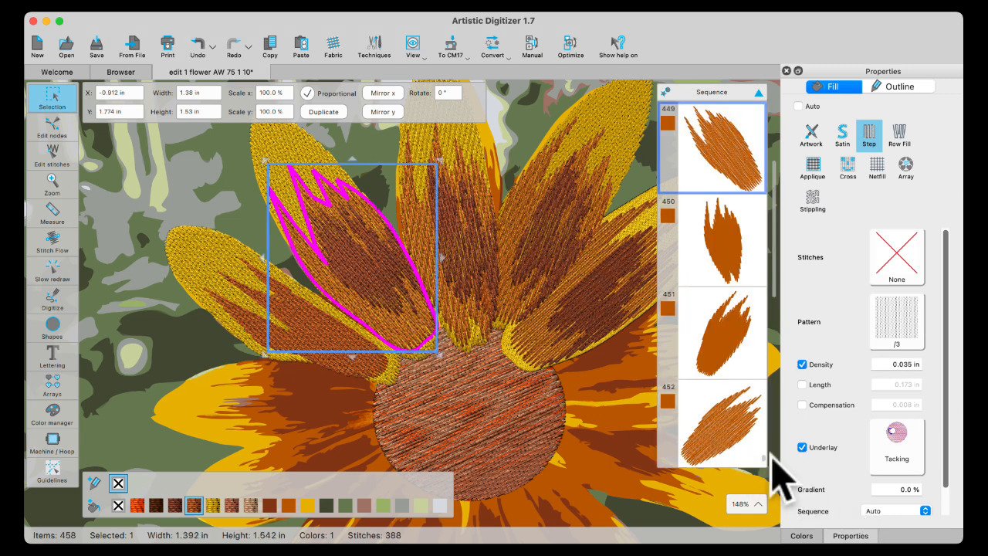
{"action": "left_click", "coordinate": [327, 336]}
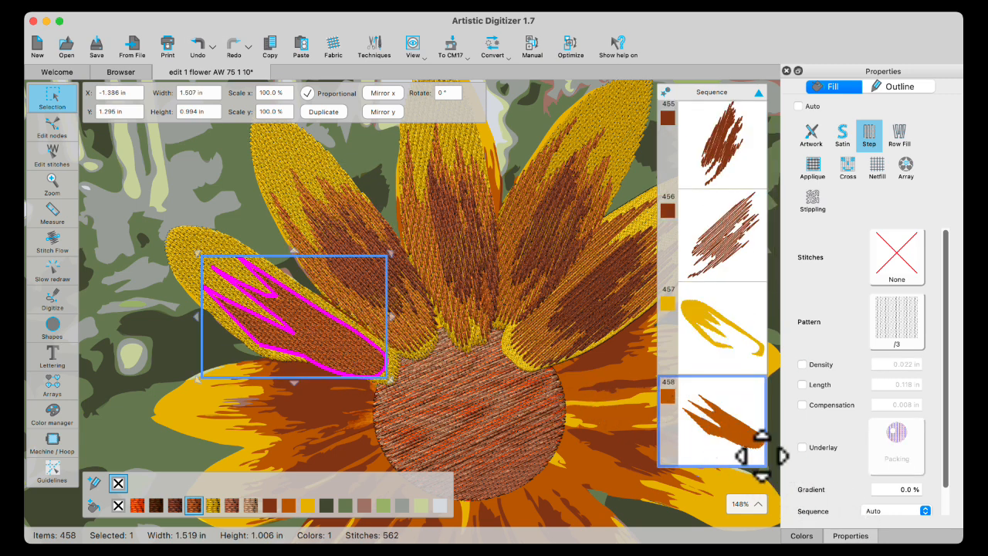
- Try a custom density of 0.350 in on the new orange layer, recheck the neighboring petal's density, and undo the change
{"action": "left_click", "coordinate": [801, 365]}
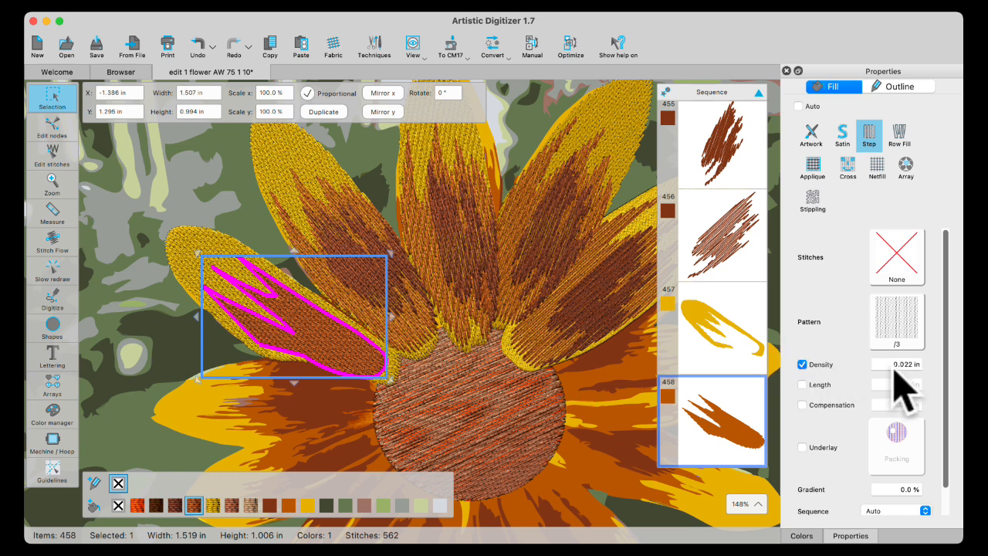
{"action": "left_click", "coordinate": [901, 364]}
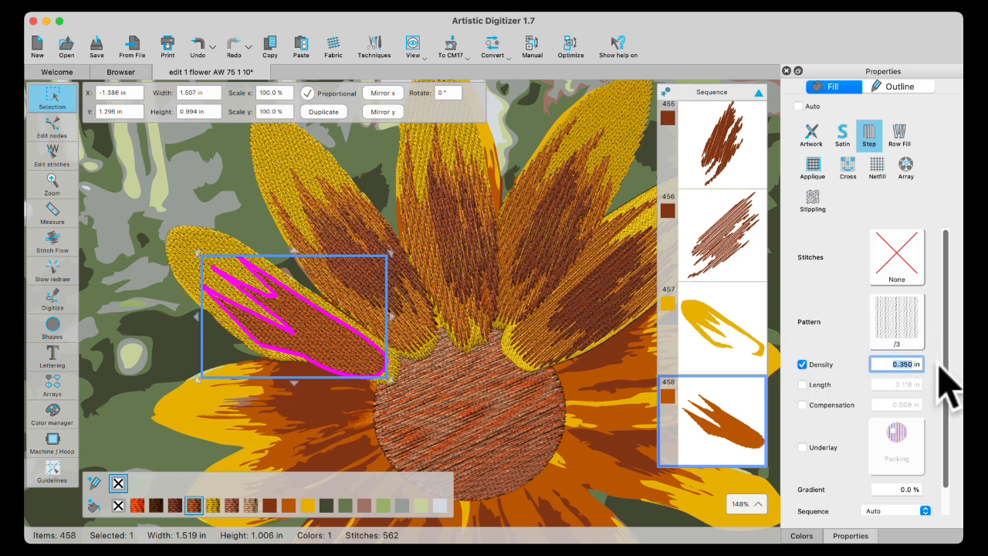
{"action": "key", "text": "Return"}
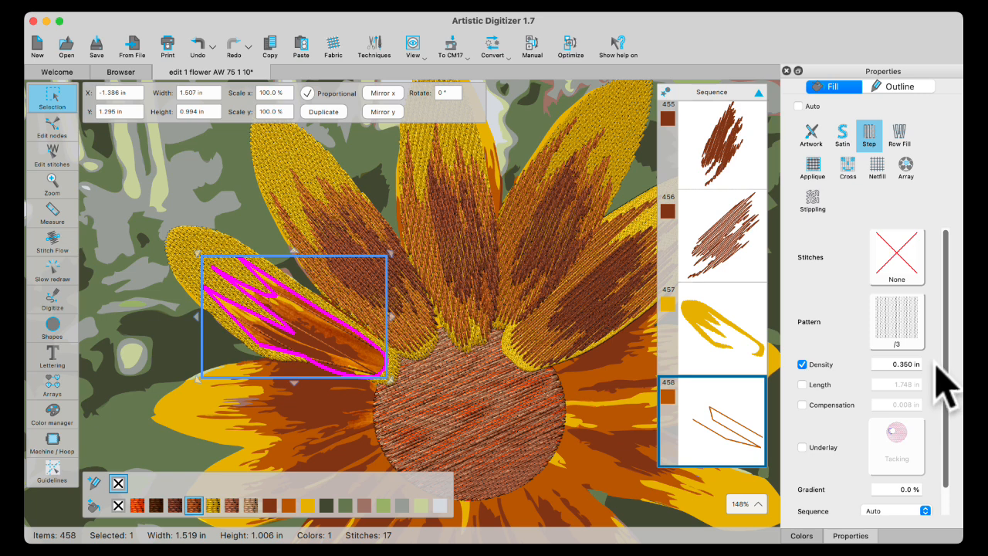
{"action": "left_click", "coordinate": [413, 328]}
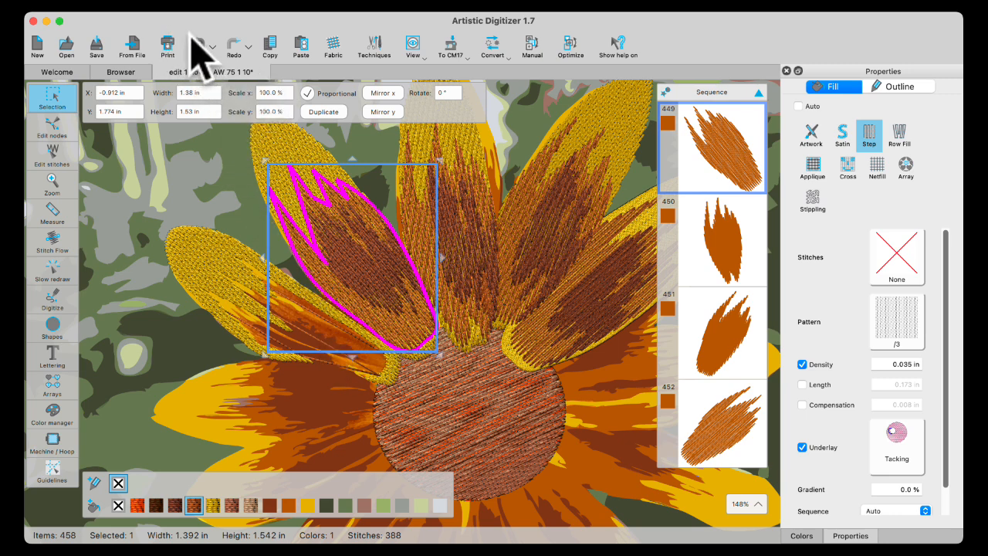
{"action": "left_click", "coordinate": [285, 341]}
{"action": "left_click", "coordinate": [186, 246]}
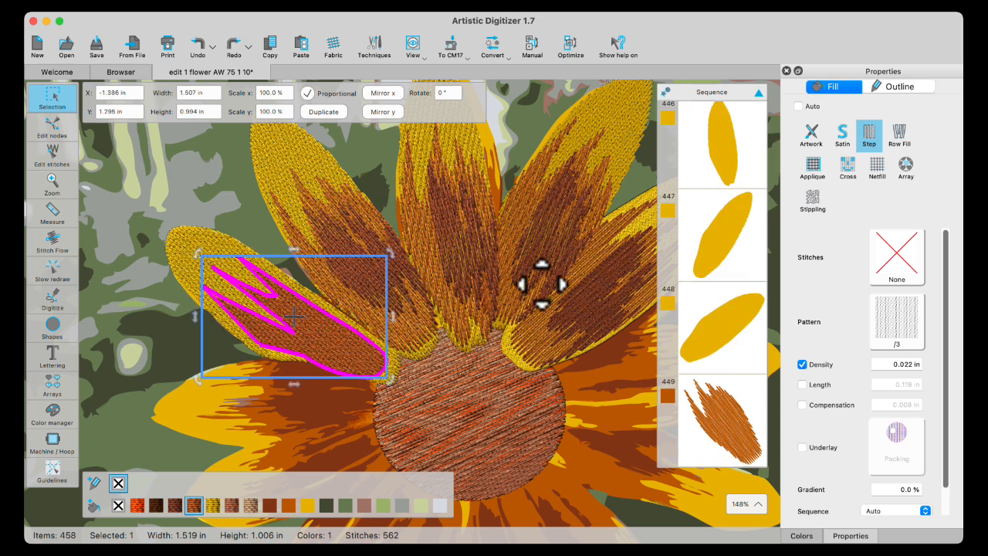
- Set the new orange layer's density to 0.035 in and inspect its stitches up close
{"action": "left_click_drag", "start_coordinate": [881, 361], "coordinate": [923, 363]}
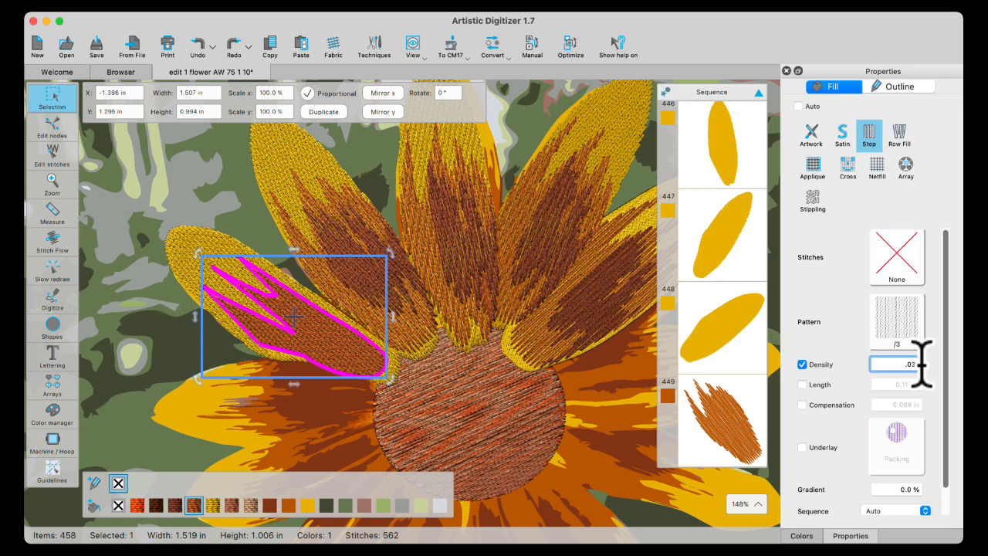
{"action": "key", "text": "Return"}
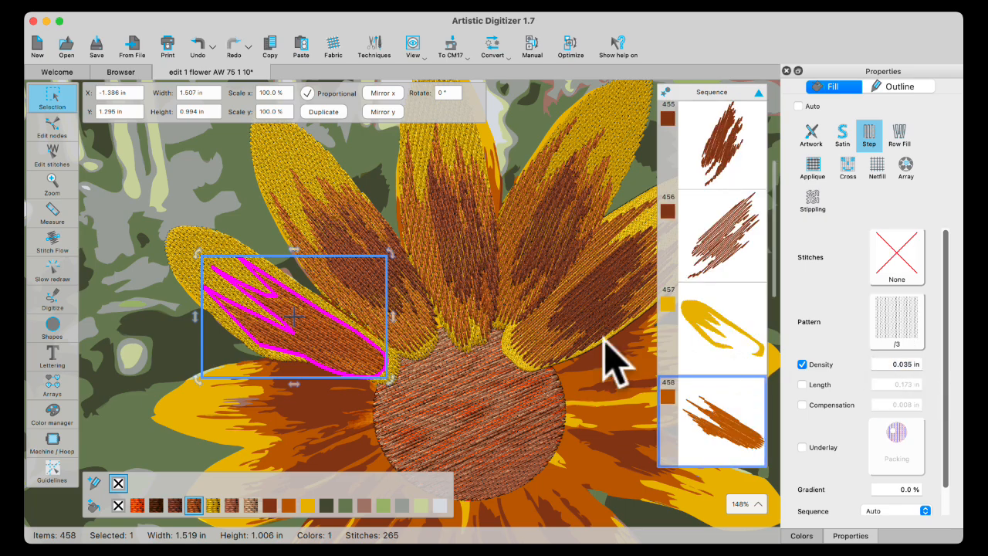
{"action": "scroll", "coordinate": [530, 362], "scroll_direction": "up", "scroll_amount": 2}
{"action": "scroll", "coordinate": [203, 319], "scroll_direction": "up", "scroll_amount": 8}
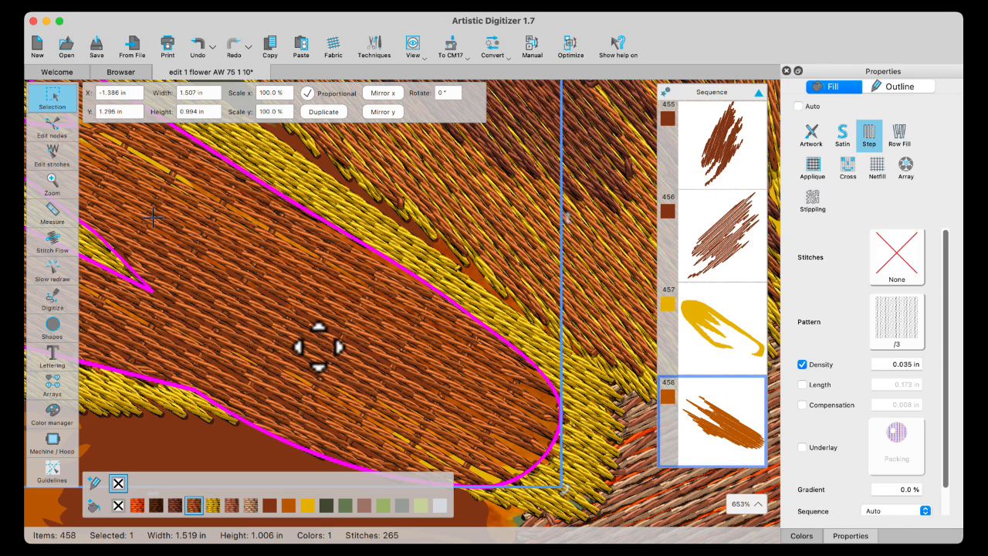
{"action": "scroll", "coordinate": [316, 347], "scroll_direction": "up", "scroll_amount": 4}
{"action": "scroll", "coordinate": [385, 280], "scroll_direction": "down", "scroll_amount": 9}
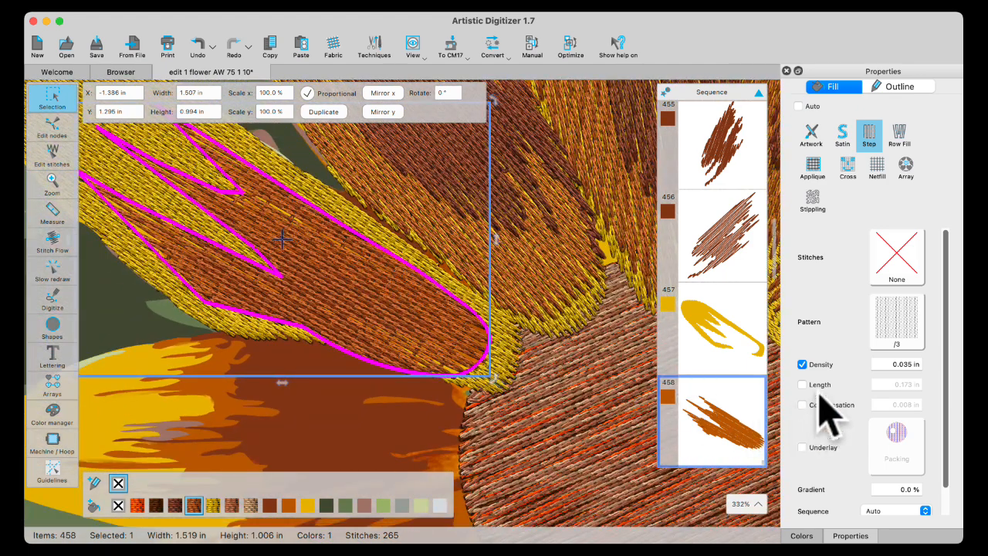
- Try an Edging underlay on the new orange layer, then switch the underlay to Tacking
{"action": "left_click", "coordinate": [914, 463]}
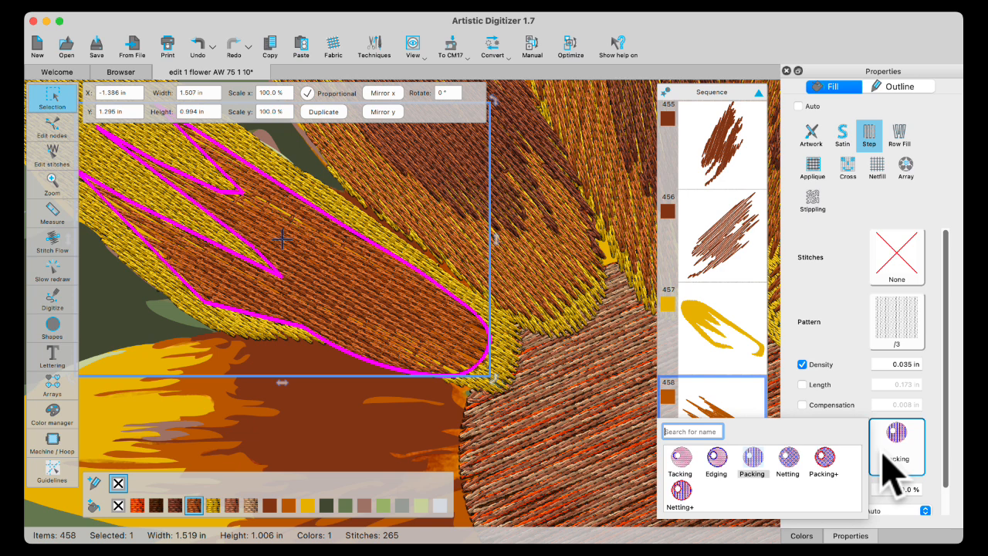
{"action": "left_click", "coordinate": [717, 460]}
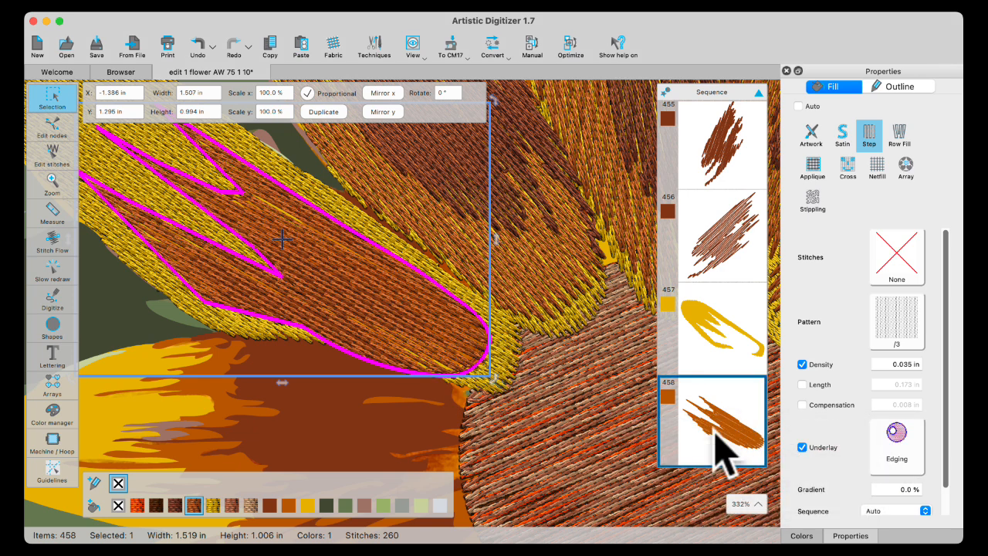
{"action": "left_click", "coordinate": [898, 456]}
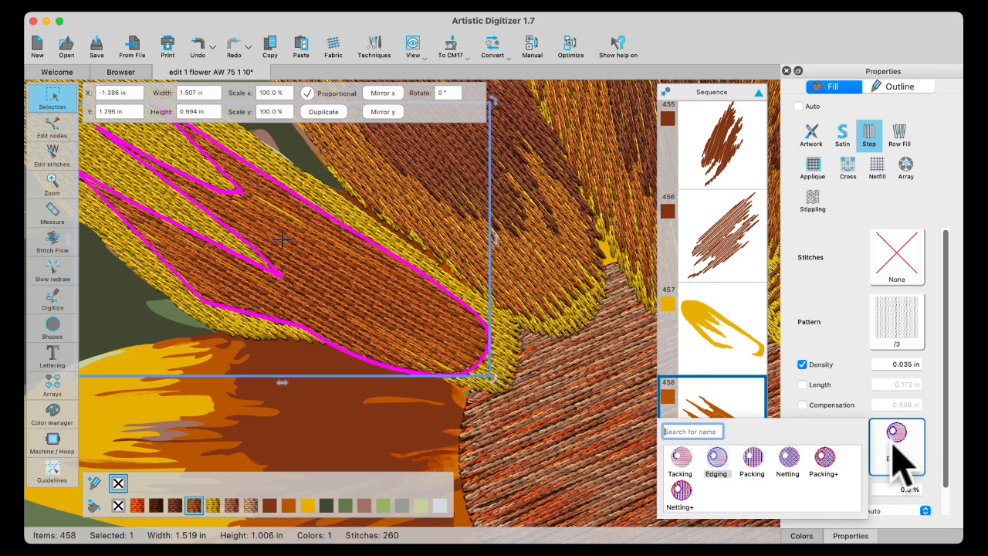
{"action": "left_click", "coordinate": [681, 461]}
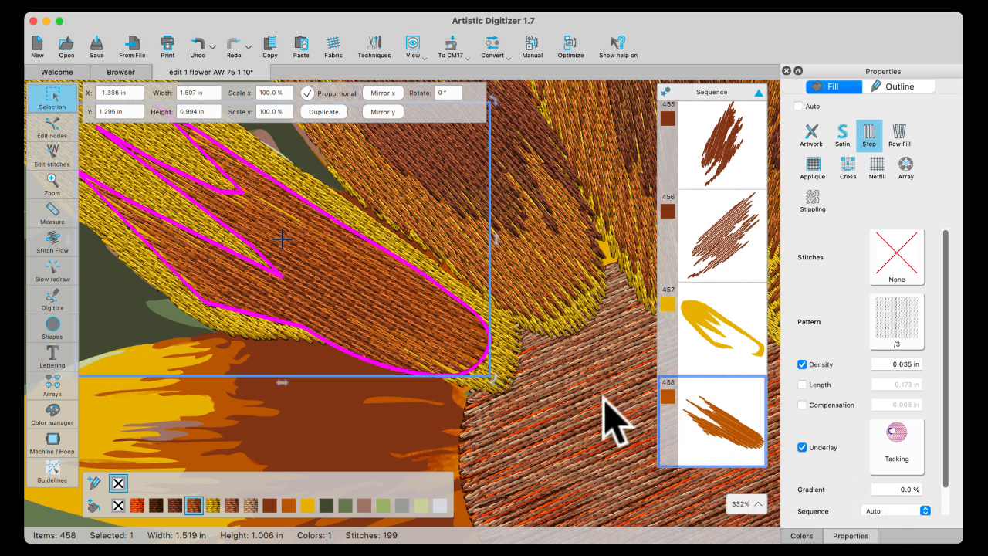
- Draw a stitch direction line through the orange layer with Stitch Flow and angle it along the petal's length
{"action": "left_click", "coordinate": [51, 250]}
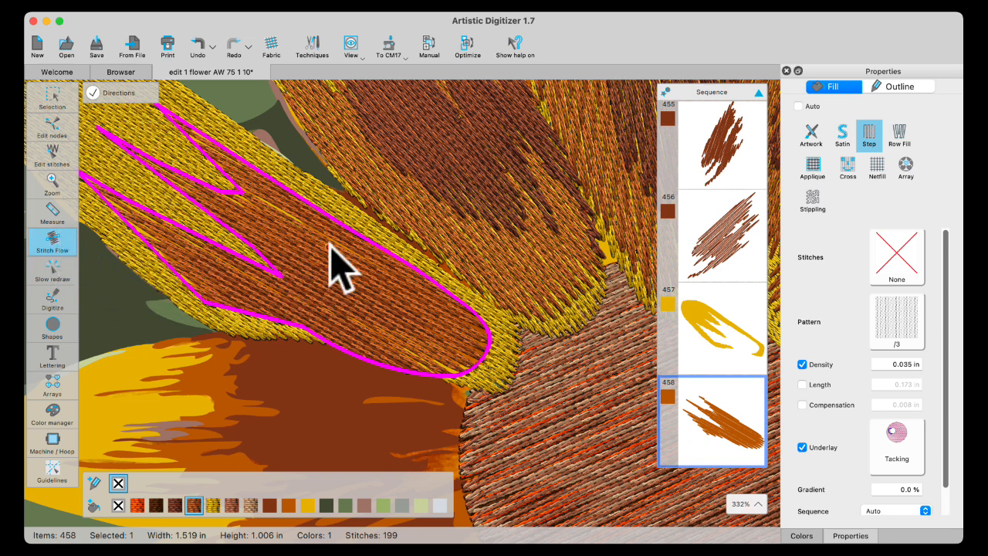
{"action": "left_click_drag", "start_coordinate": [314, 289], "coordinate": [372, 316]}
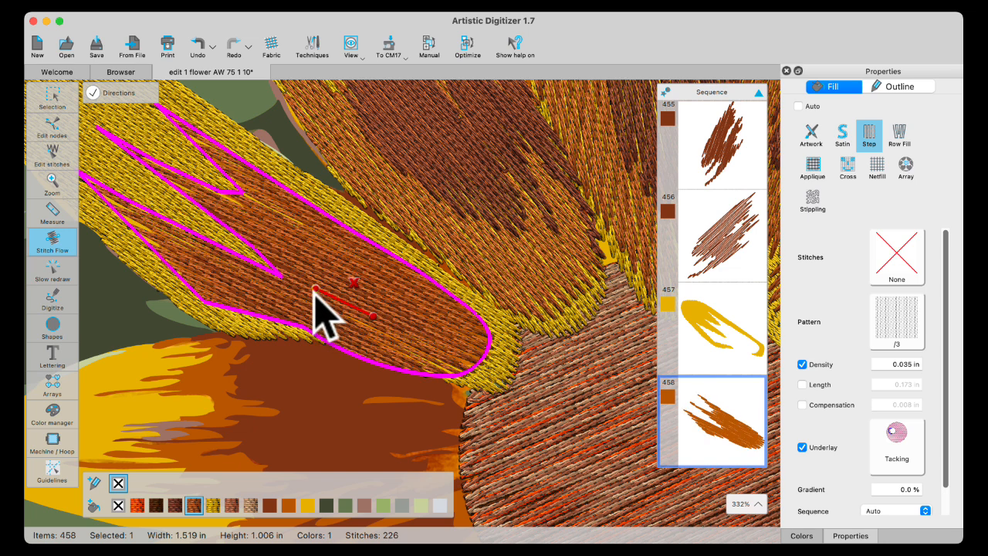
{"action": "left_click_drag", "start_coordinate": [315, 287], "coordinate": [316, 277]}
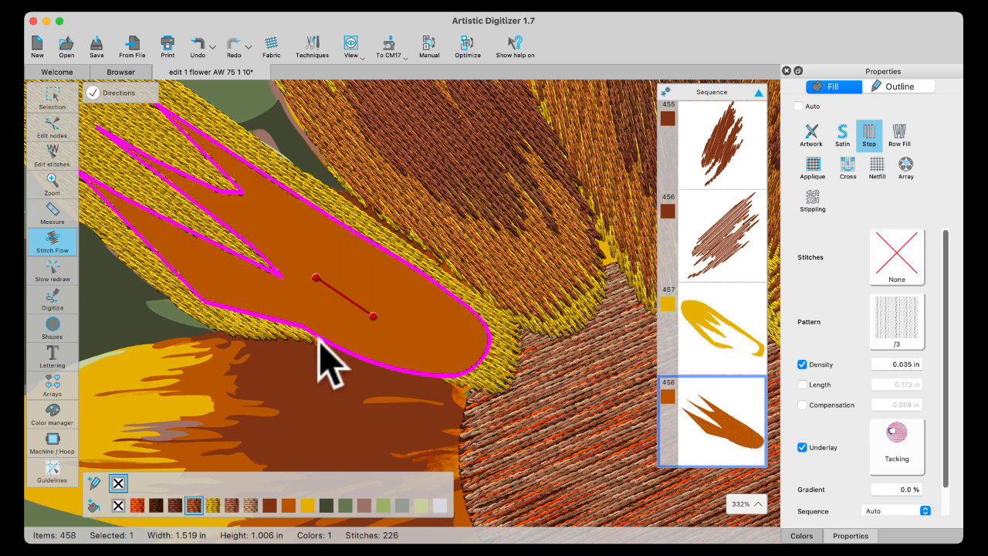
- Reposition both ends of the orange layer's stitch direction line, bend its middle slightly, and leave Stitch Flow
{"action": "left_click", "coordinate": [316, 270]}
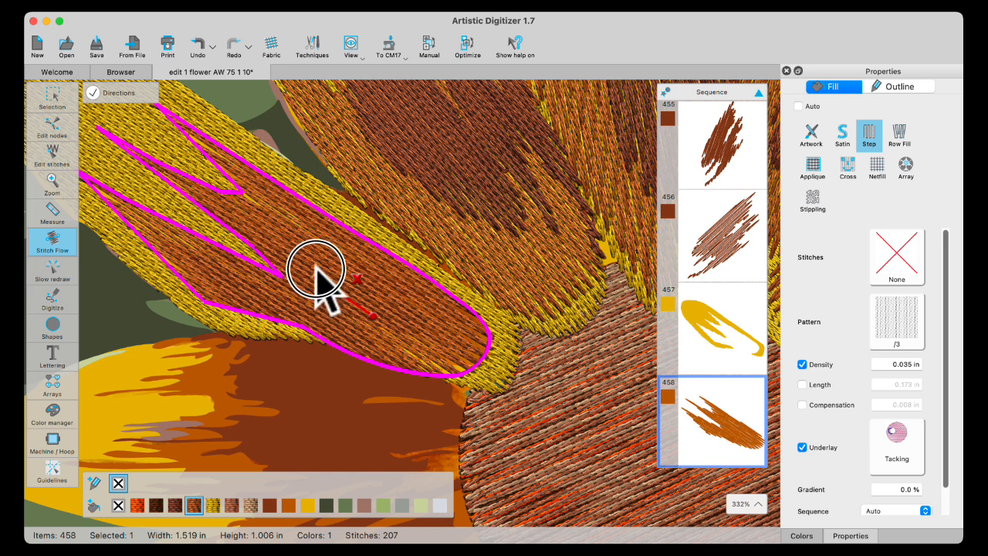
{"action": "left_click_drag", "start_coordinate": [317, 263], "coordinate": [317, 263]}
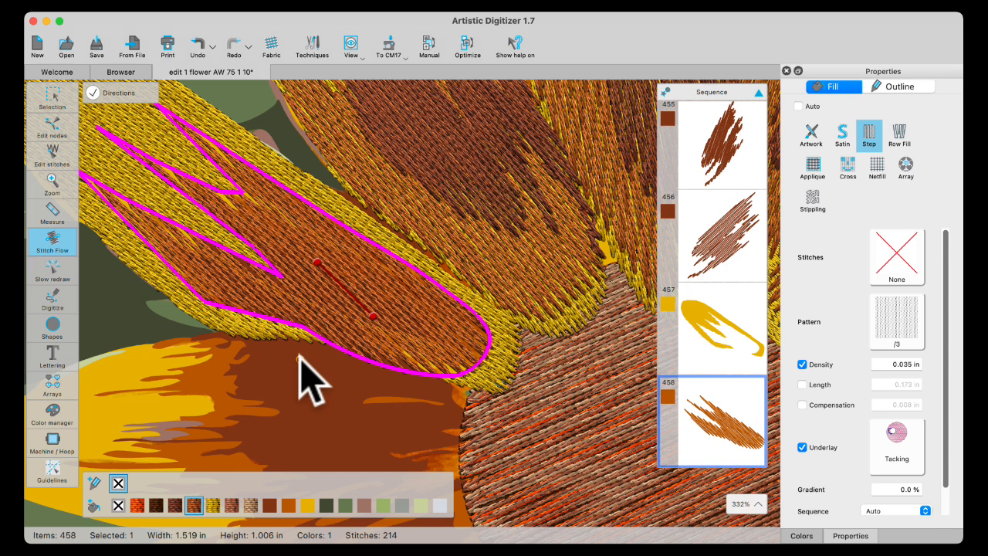
{"action": "left_click_drag", "start_coordinate": [372, 316], "coordinate": [375, 304]}
{"action": "left_click", "coordinate": [353, 286]}
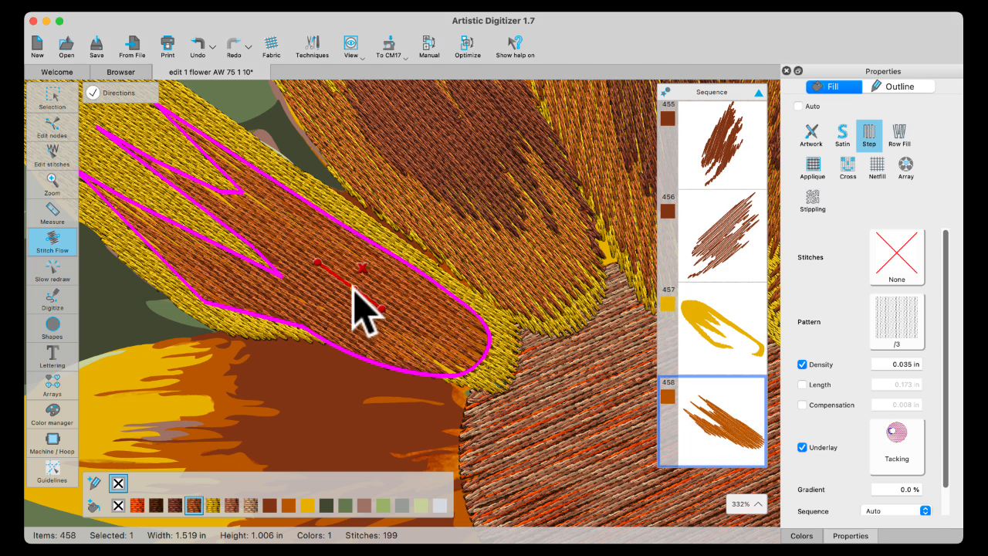
{"action": "scroll", "coordinate": [353, 289], "scroll_direction": "up", "scroll_amount": 1}
{"action": "mouse_move", "coordinate": [352, 290]}
{"action": "left_mouse_down"}
{"action": "mouse_move", "coordinate": [348, 301]}
{"action": "mouse_move", "coordinate": [355, 290]}
{"action": "left_mouse_up"}
{"action": "left_click", "coordinate": [356, 286]}
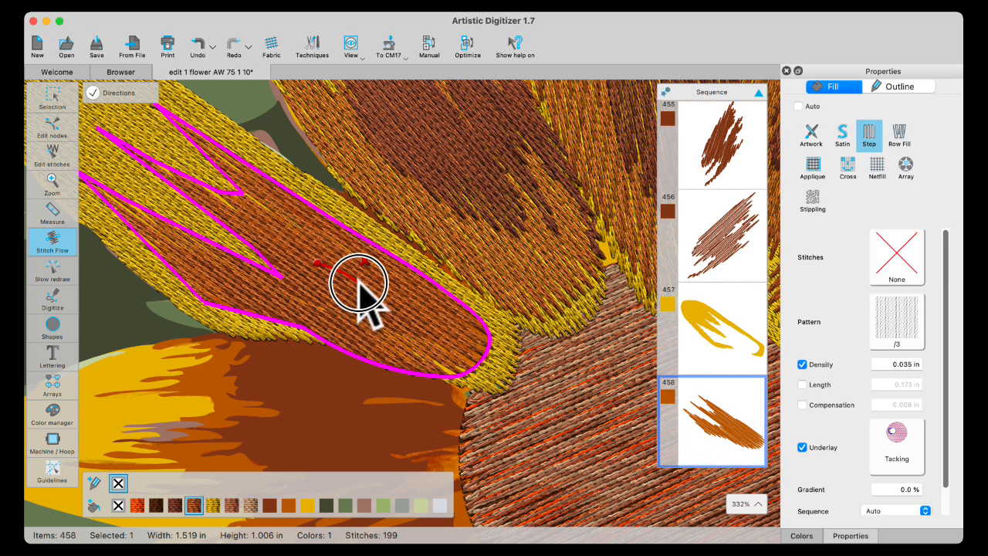
{"action": "left_click_drag", "start_coordinate": [355, 288], "coordinate": [351, 302]}
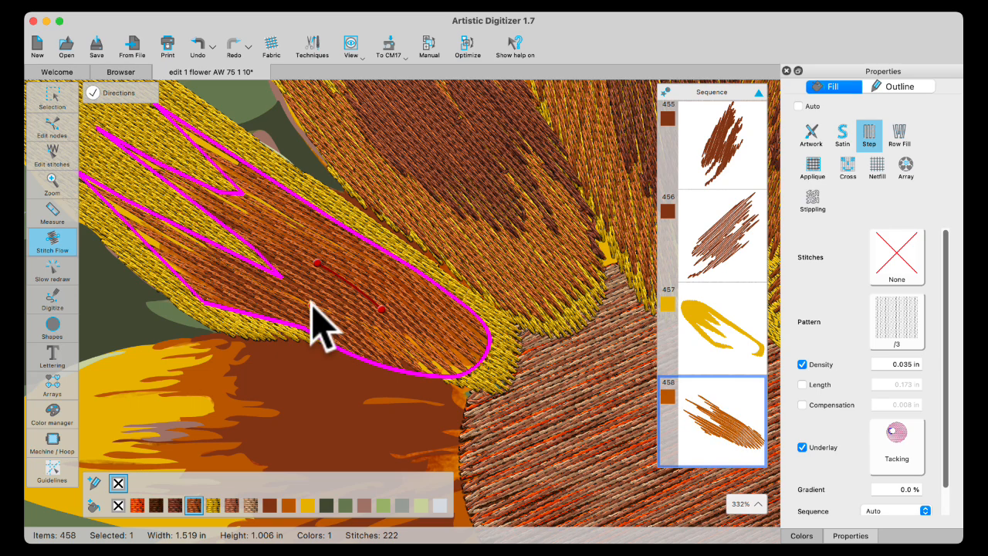
{"action": "scroll", "coordinate": [297, 302], "scroll_direction": "down", "scroll_amount": 5}
{"action": "scroll", "coordinate": [297, 302], "scroll_direction": "down", "scroll_amount": 1}
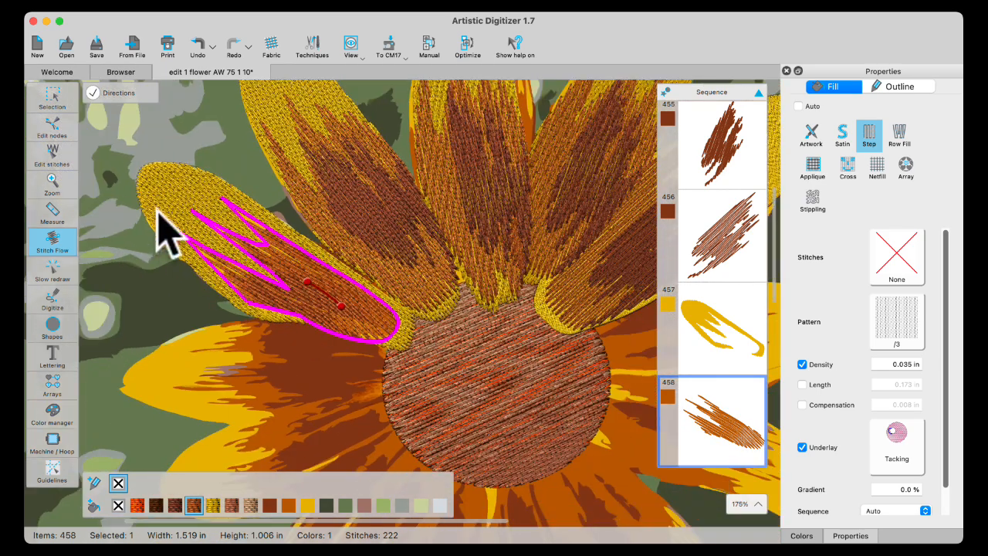
{"action": "left_click", "coordinate": [51, 98]}
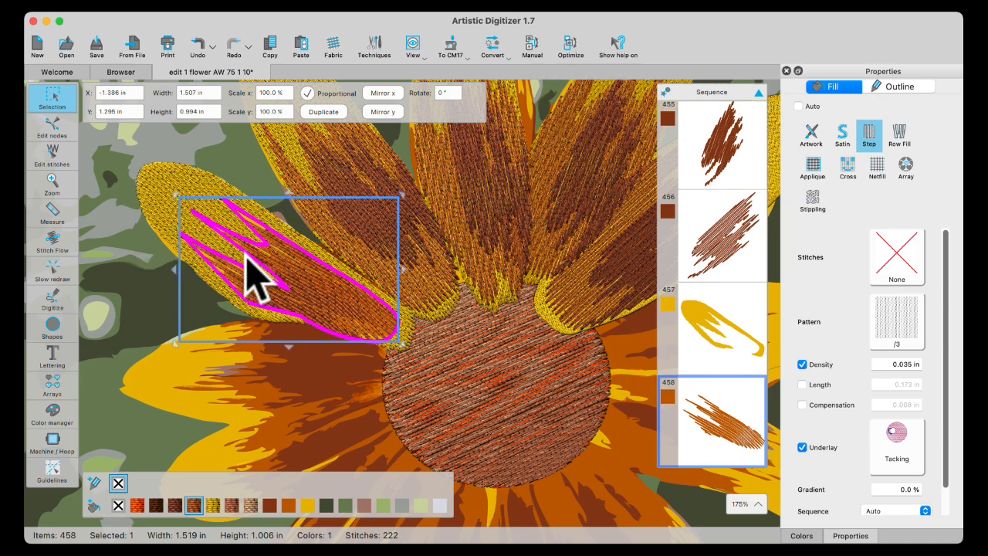
- Select the new petal's yellow base layer and set its Remove overlaps option to Never
{"action": "scroll", "coordinate": [249, 264], "scroll_direction": "up", "scroll_amount": 8}
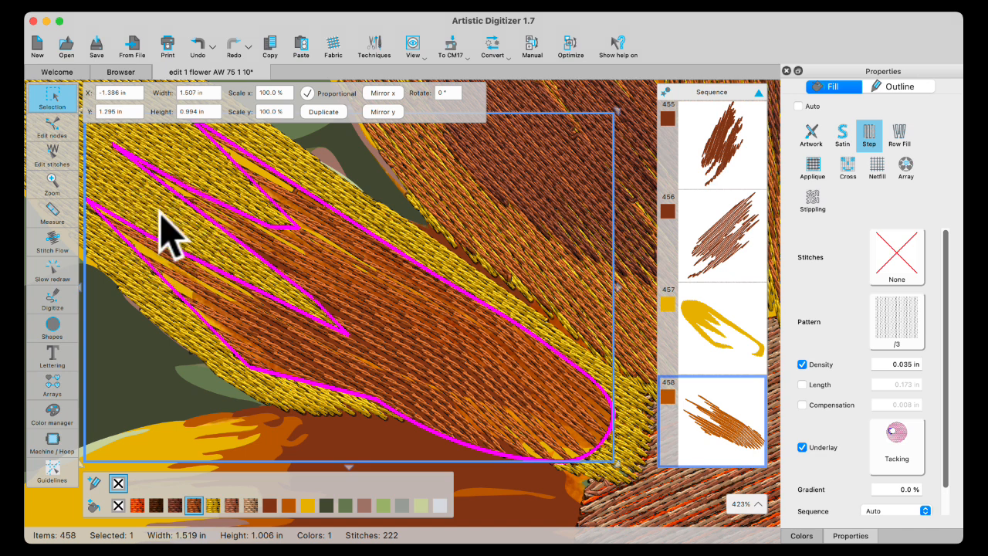
{"action": "left_click", "coordinate": [745, 353]}
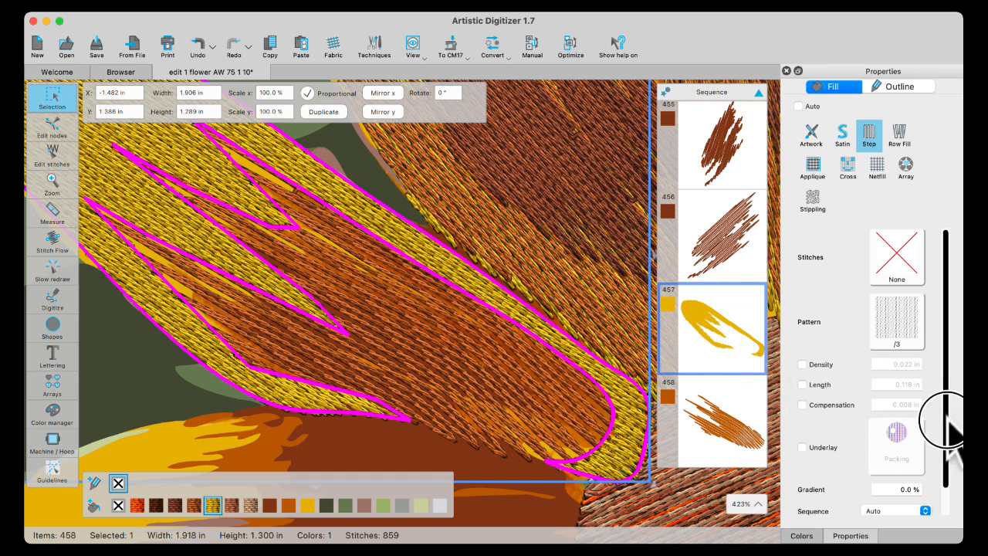
{"action": "left_click_drag", "start_coordinate": [947, 420], "coordinate": [949, 471]}
{"action": "left_click", "coordinate": [926, 506]}
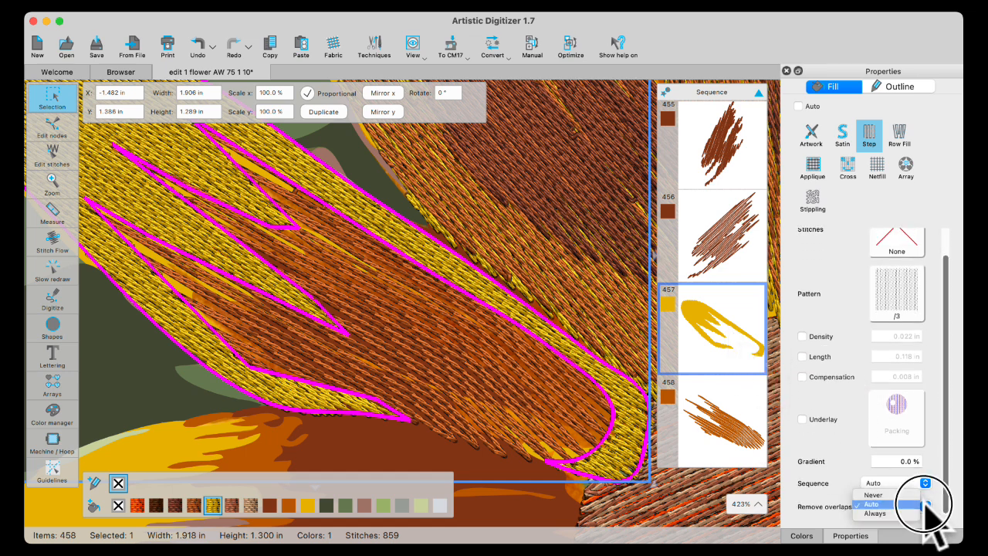
{"action": "left_click", "coordinate": [888, 495]}
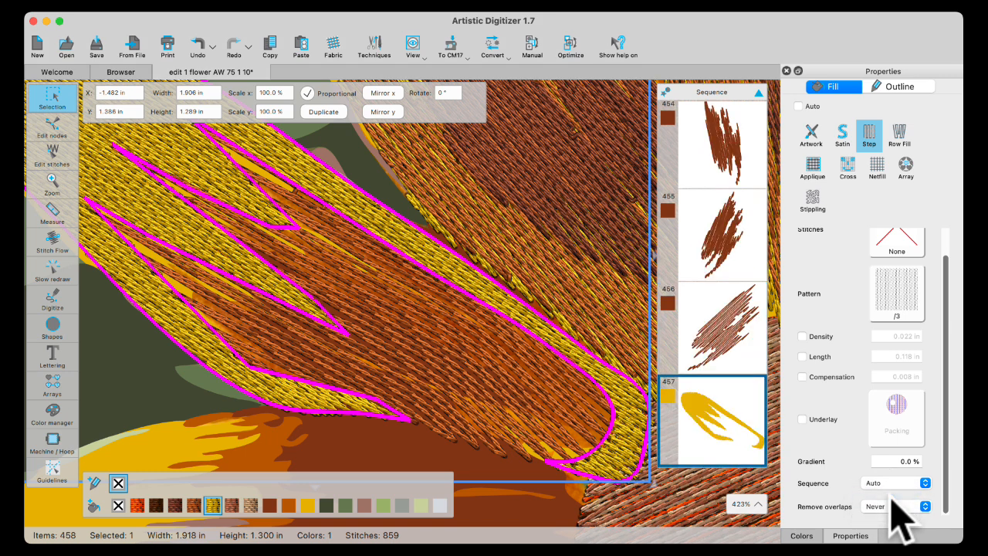
- Set Remove overlaps to Never for the orange layer and inspect the blended petal stitches with the layer deselected
{"action": "scroll", "coordinate": [734, 427], "scroll_direction": "down", "scroll_amount": 2}
{"action": "left_click", "coordinate": [730, 419]}
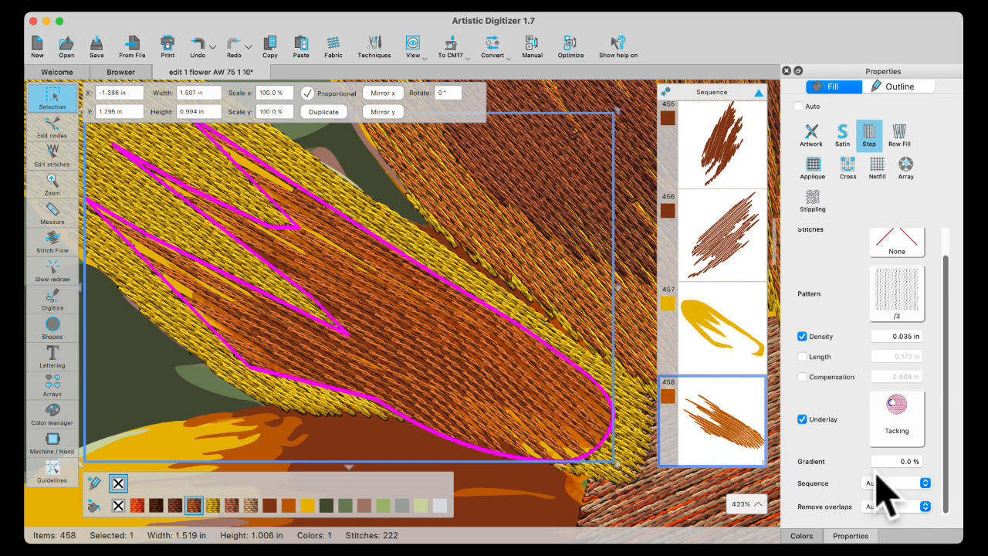
{"action": "left_click", "coordinate": [926, 505]}
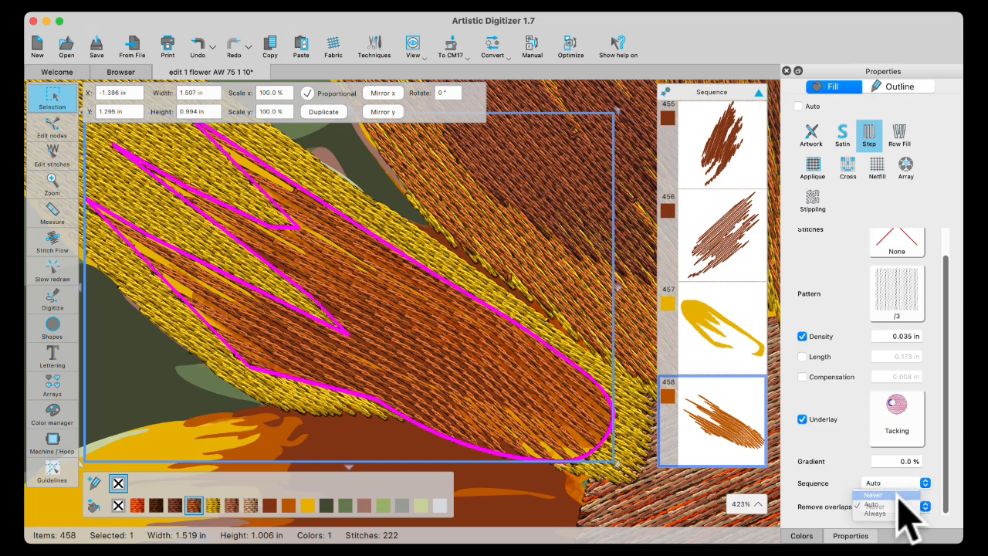
{"action": "left_click", "coordinate": [895, 497]}
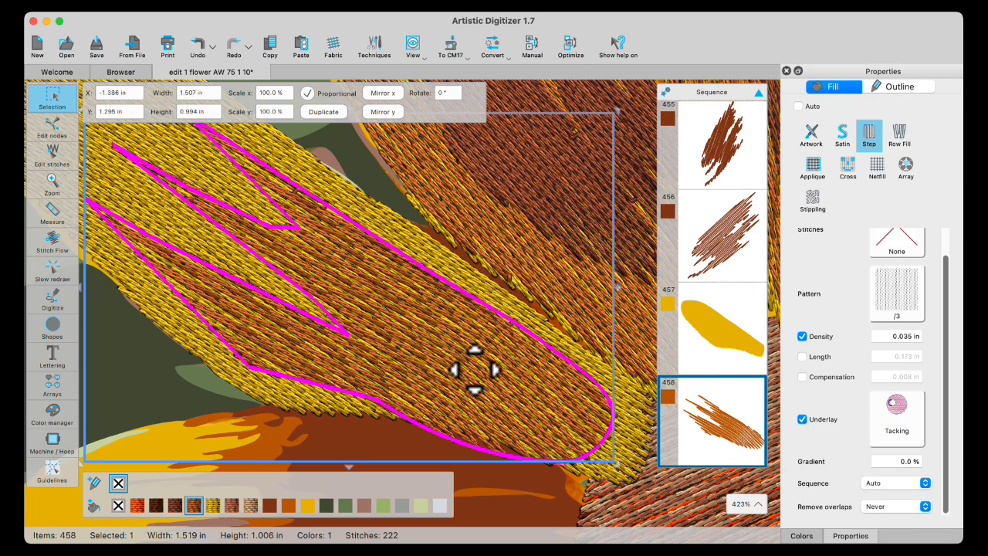
{"action": "scroll", "coordinate": [392, 344], "scroll_direction": "down", "scroll_amount": 5}
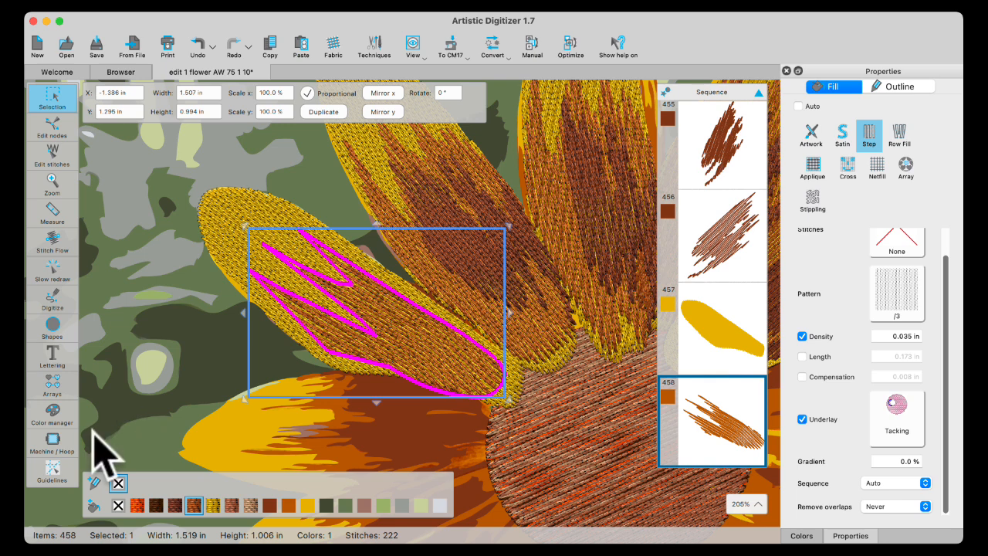
{"action": "left_click", "coordinate": [151, 366]}
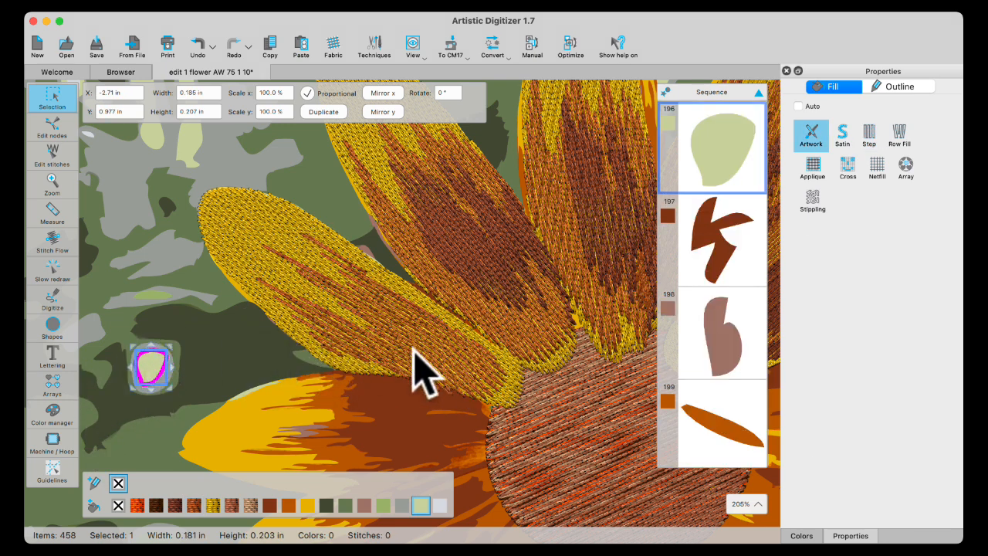
{"action": "scroll", "coordinate": [387, 343], "scroll_direction": "up", "scroll_amount": 3}
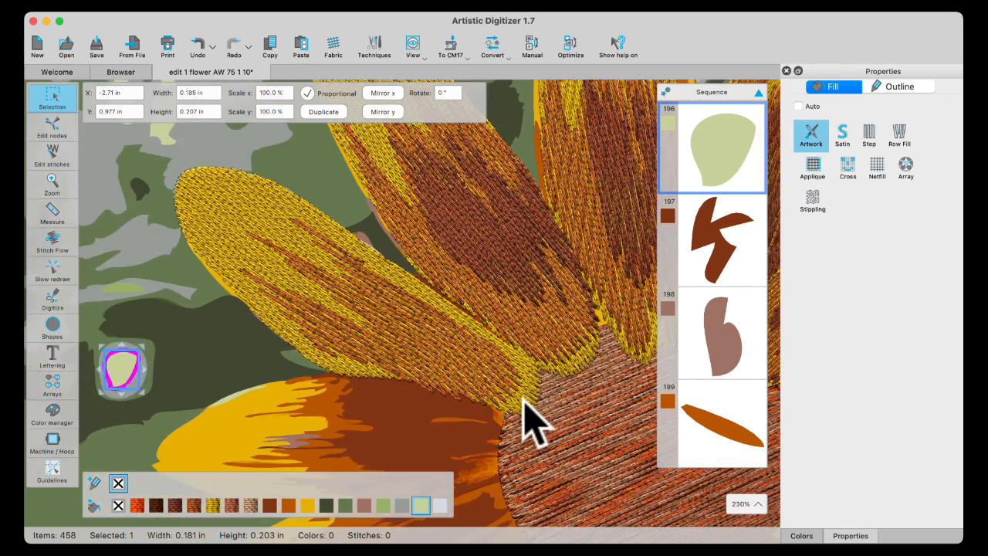
- Convert the lowest node at the yellow petal's inner end to a cusp node and reshape the outline around it
{"action": "left_click", "coordinate": [529, 379]}
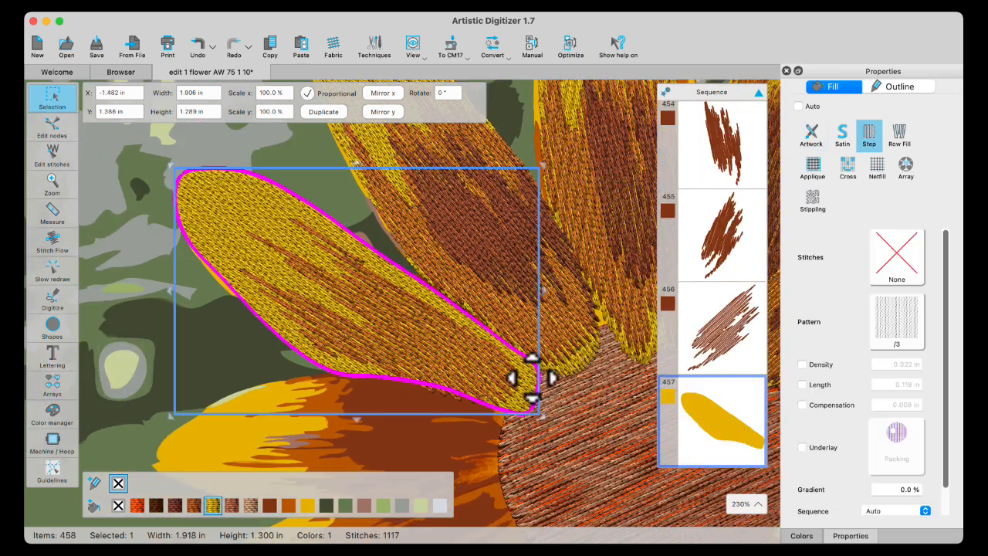
{"action": "left_click", "coordinate": [51, 128]}
{"action": "scroll", "coordinate": [513, 389], "scroll_direction": "up", "scroll_amount": 5}
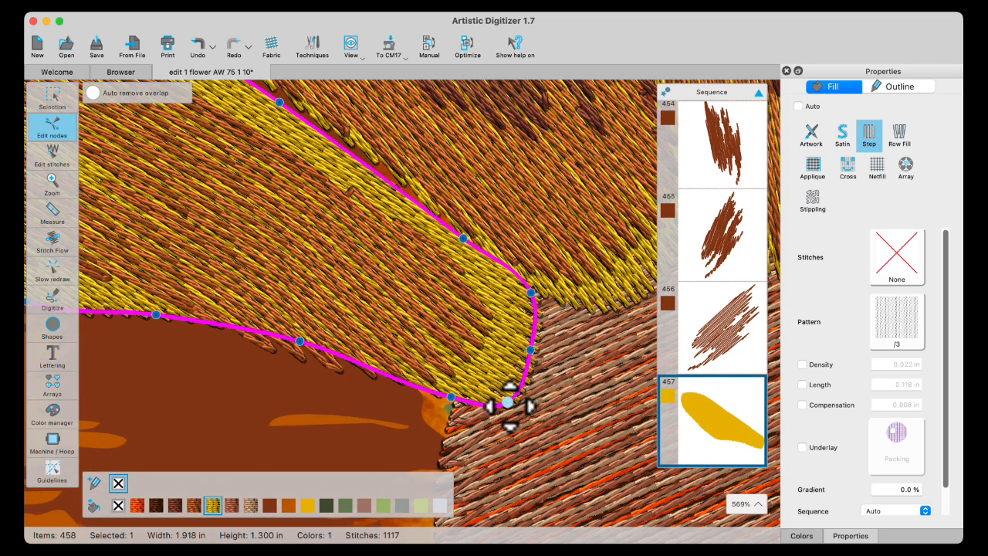
{"action": "right_click", "coordinate": [507, 401]}
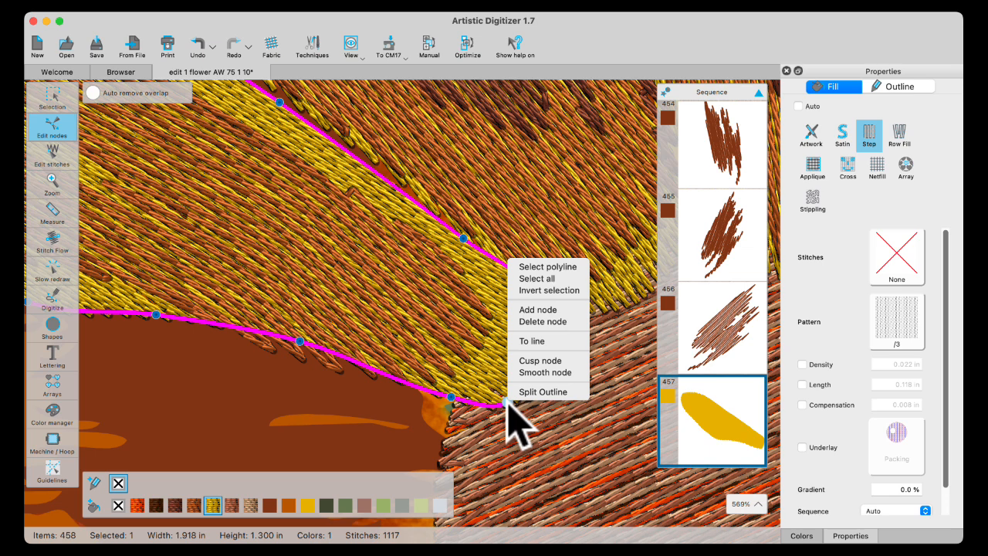
{"action": "left_click", "coordinate": [528, 360]}
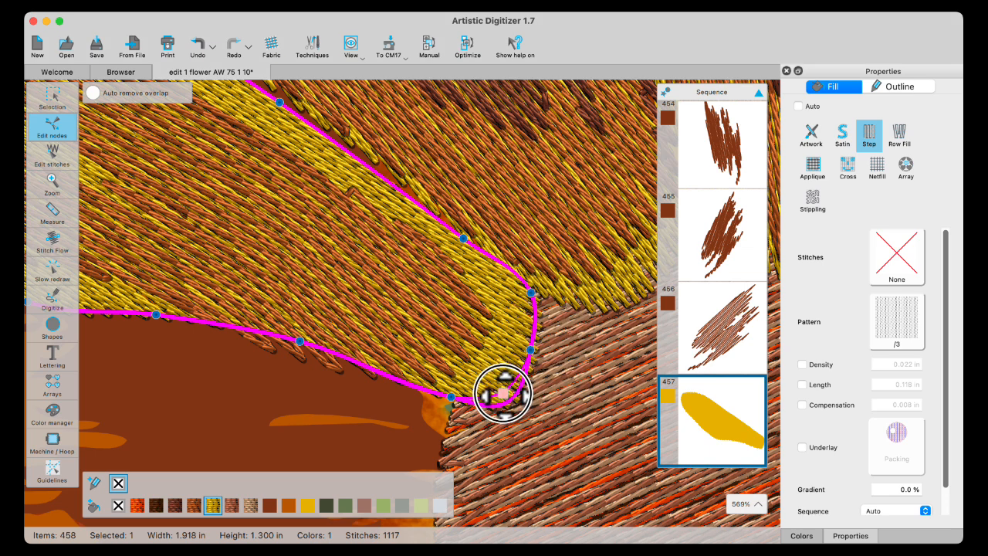
{"action": "left_click_drag", "start_coordinate": [502, 394], "coordinate": [529, 388]}
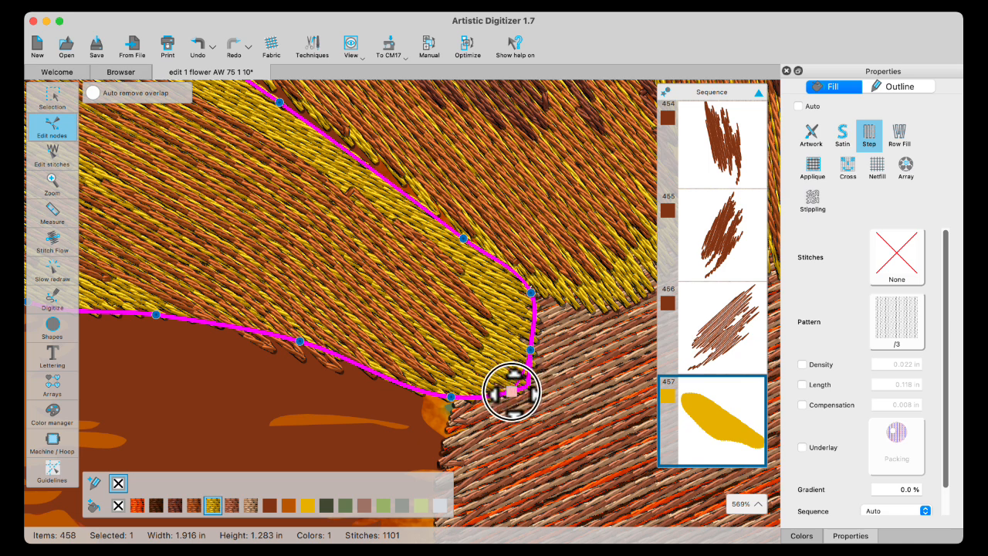
{"action": "left_click", "coordinate": [511, 391]}
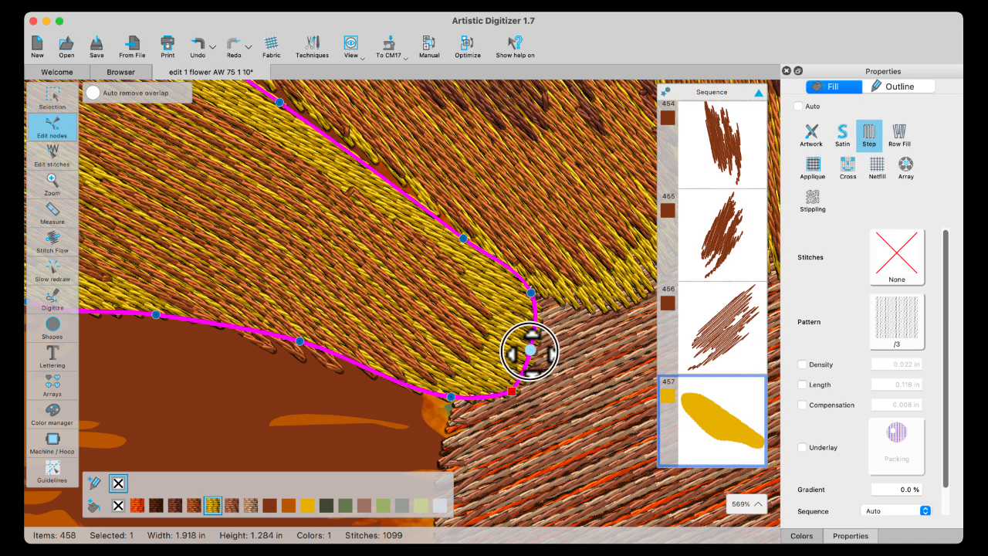
- Turn the neighboring inner-end node into a corner and reshape the short edge between both corner nodes with their handles
{"action": "right_click", "coordinate": [531, 349]}
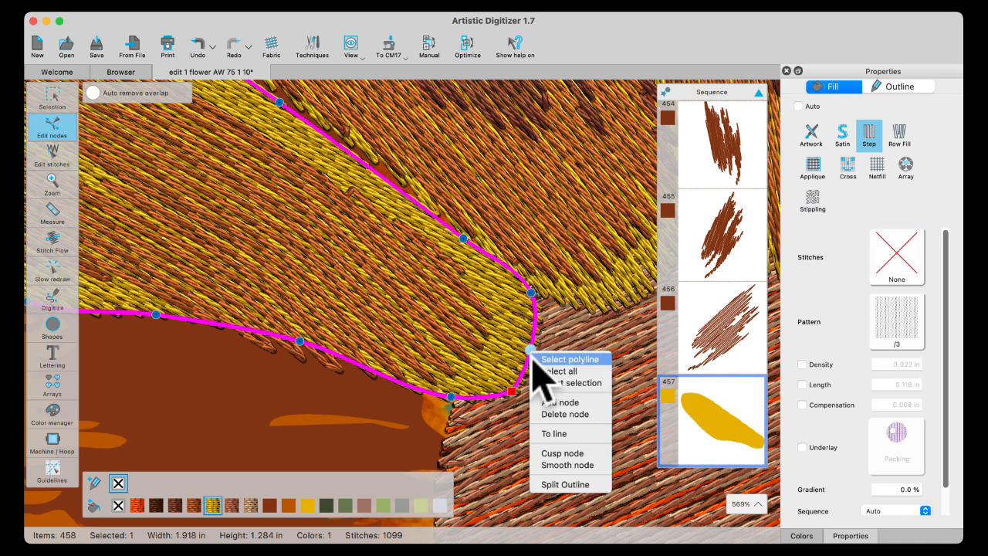
{"action": "left_click", "coordinate": [548, 433]}
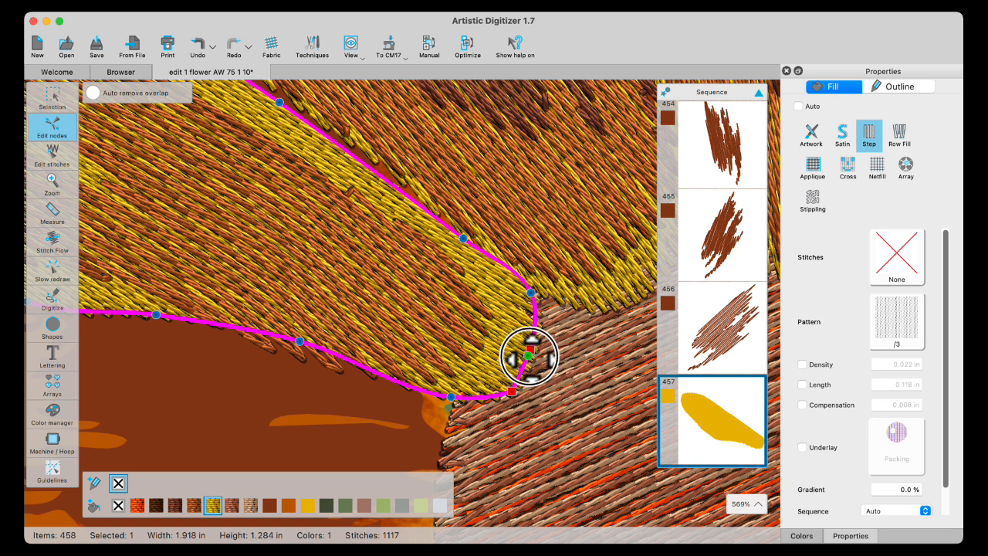
{"action": "left_click", "coordinate": [530, 354]}
{"action": "left_click", "coordinate": [516, 365]}
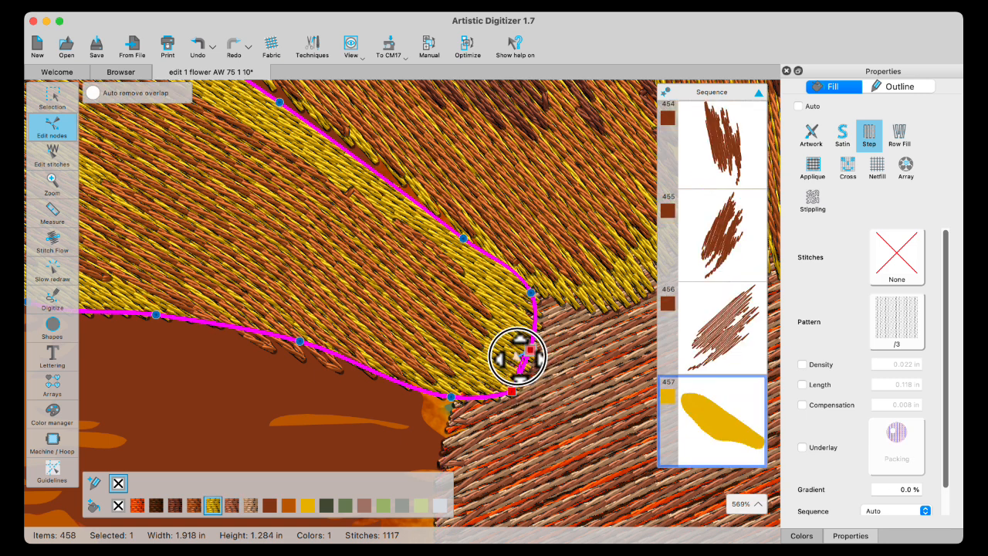
{"action": "left_click_drag", "start_coordinate": [519, 356], "coordinate": [508, 354]}
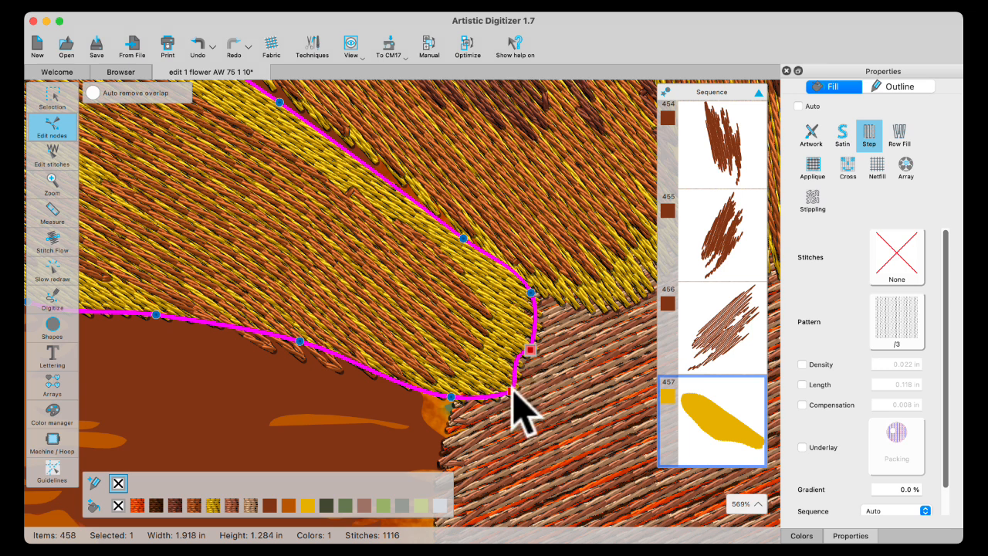
{"action": "left_click", "coordinate": [512, 391]}
{"action": "left_click_drag", "start_coordinate": [516, 384], "coordinate": [546, 419]}
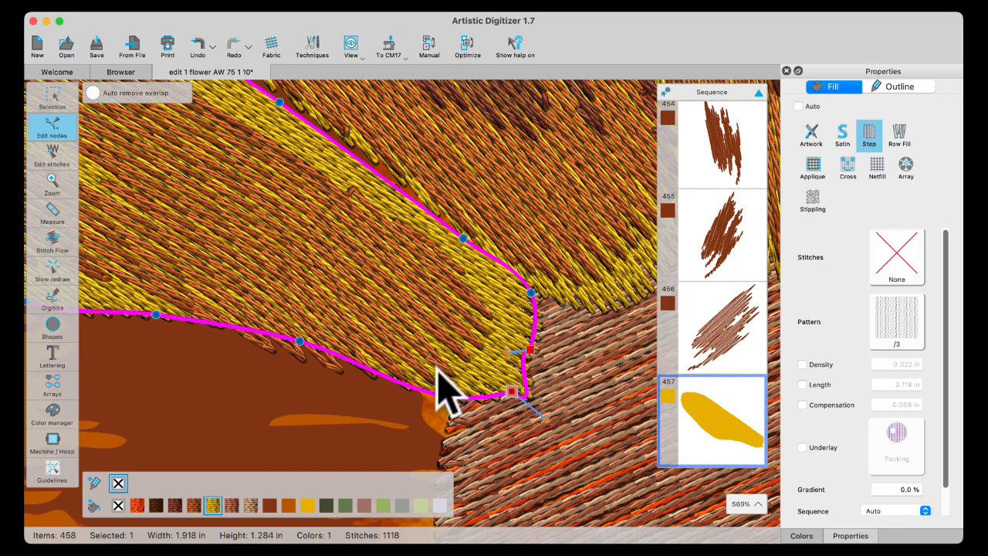
{"action": "left_click", "coordinate": [49, 94]}
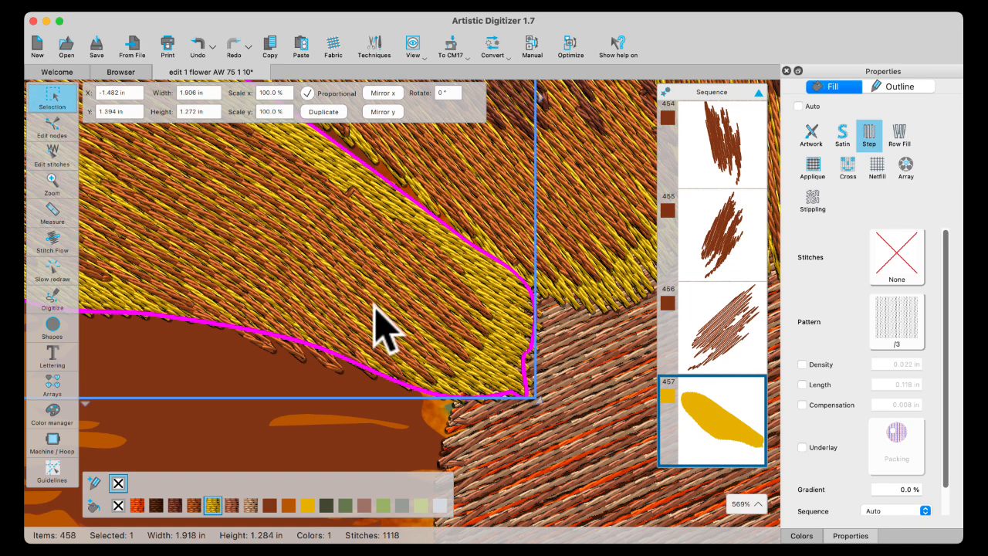
{"action": "scroll", "coordinate": [378, 355], "scroll_direction": "down", "scroll_amount": 3}
{"action": "left_click", "coordinate": [507, 417]}
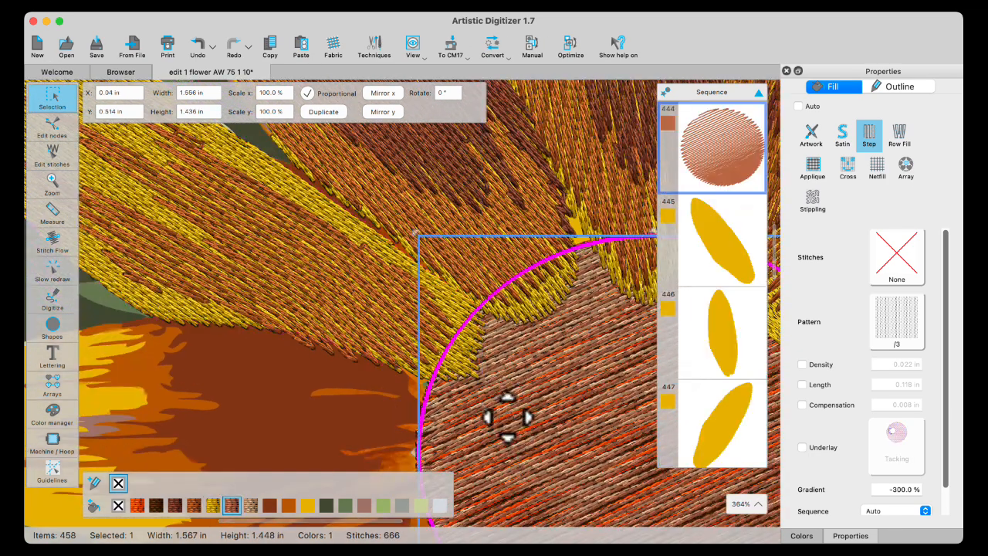
{"action": "left_click", "coordinate": [104, 327]}
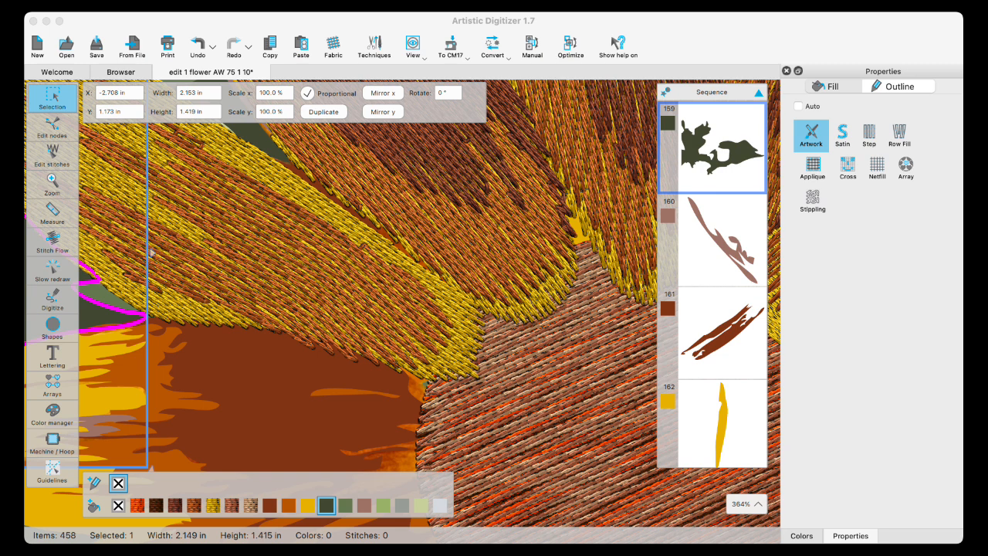
{"action": "left_click", "coordinate": [514, 452]}
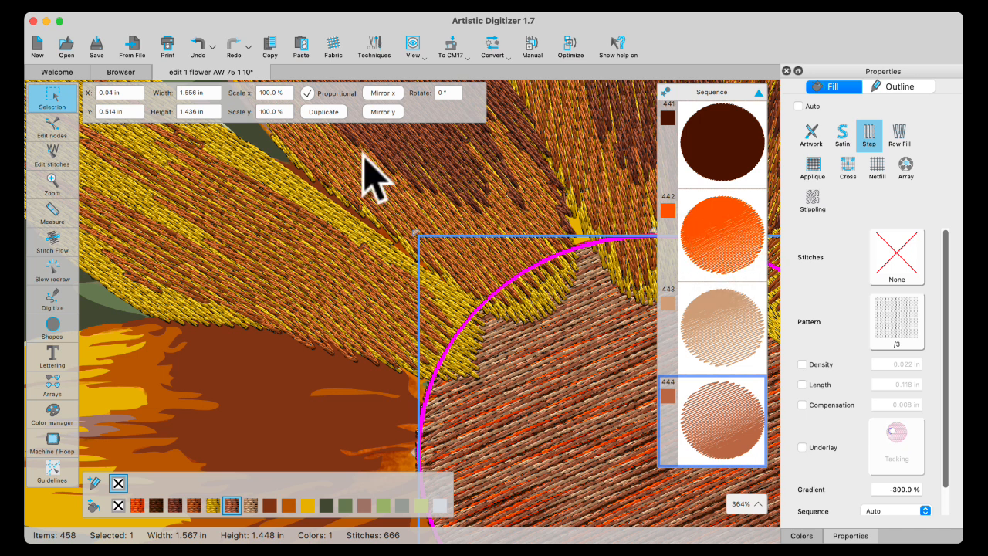
- Create a new blank design and draw a filled circle about 3.4 in wide and 3.3 in high near the hoop's center
{"action": "left_click", "coordinate": [37, 47]}
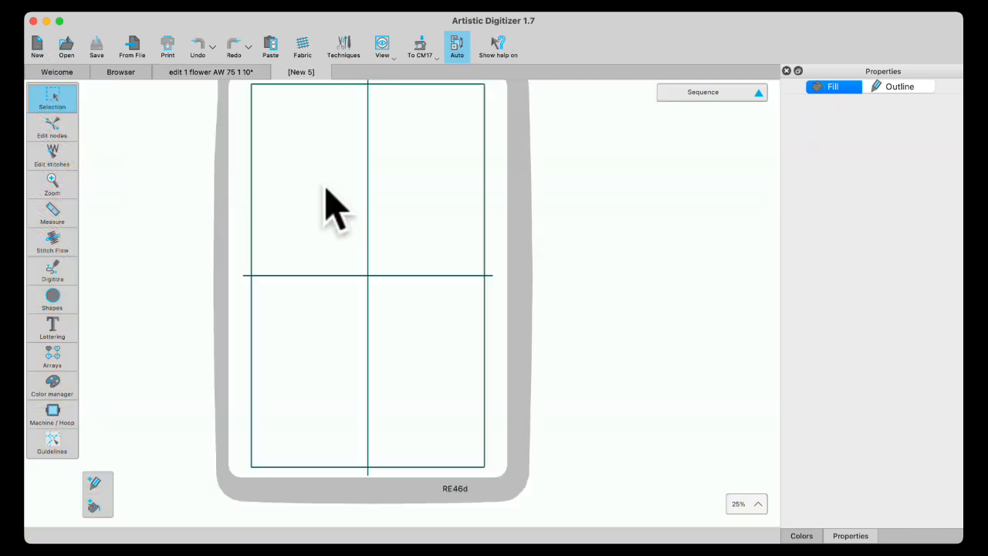
{"action": "left_click", "coordinate": [51, 297]}
{"action": "left_click", "coordinate": [95, 301]}
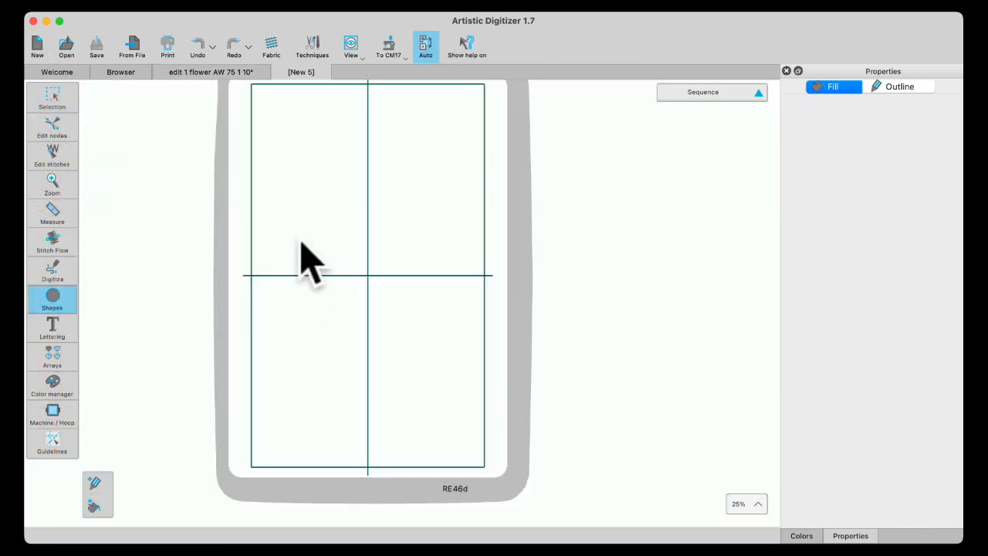
{"action": "left_click_drag", "start_coordinate": [301, 233], "coordinate": [372, 302]}
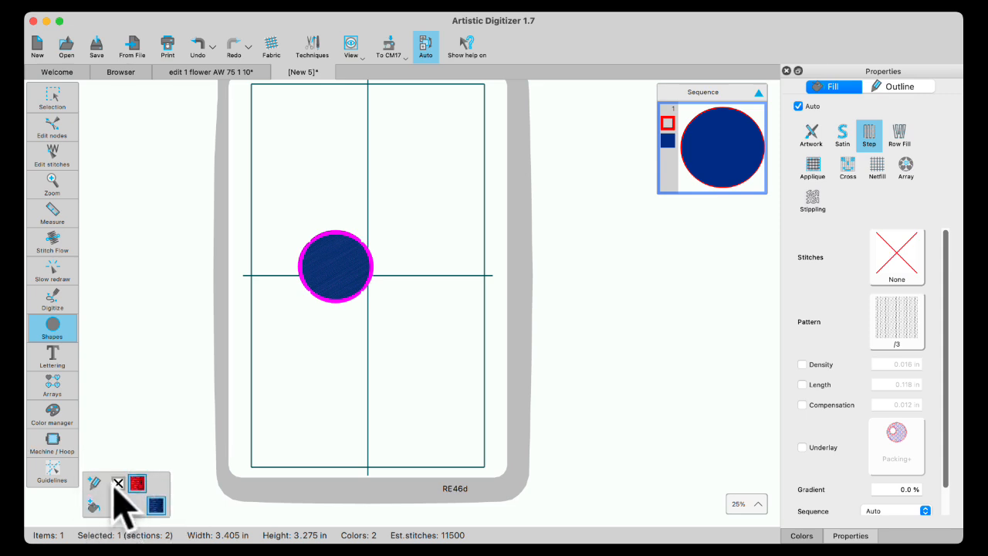
- Remove the circle's outline color and recolor its fill to brown 2130 from the Marathon Polyester palette
{"action": "left_click", "coordinate": [118, 482]}
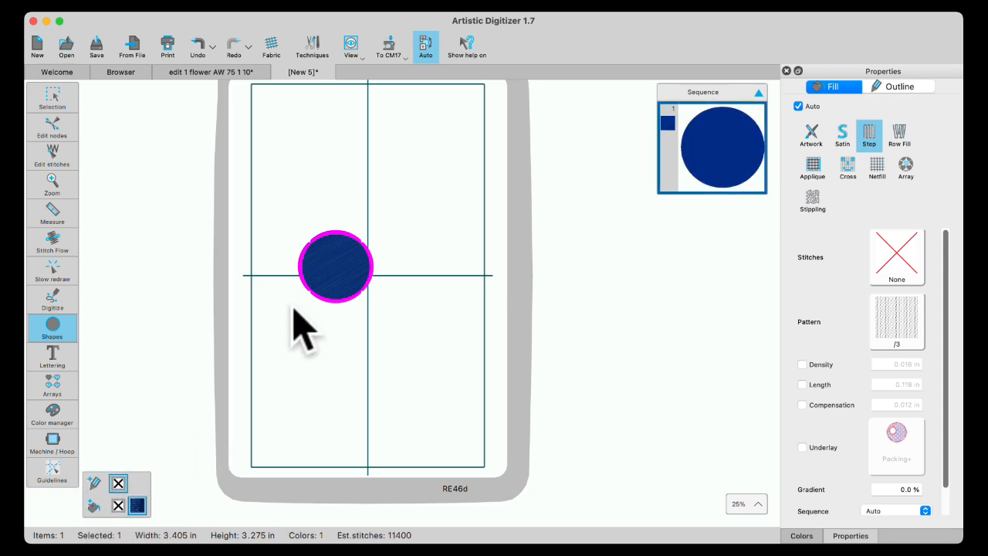
{"action": "scroll", "coordinate": [287, 326], "scroll_direction": "up", "scroll_amount": 1}
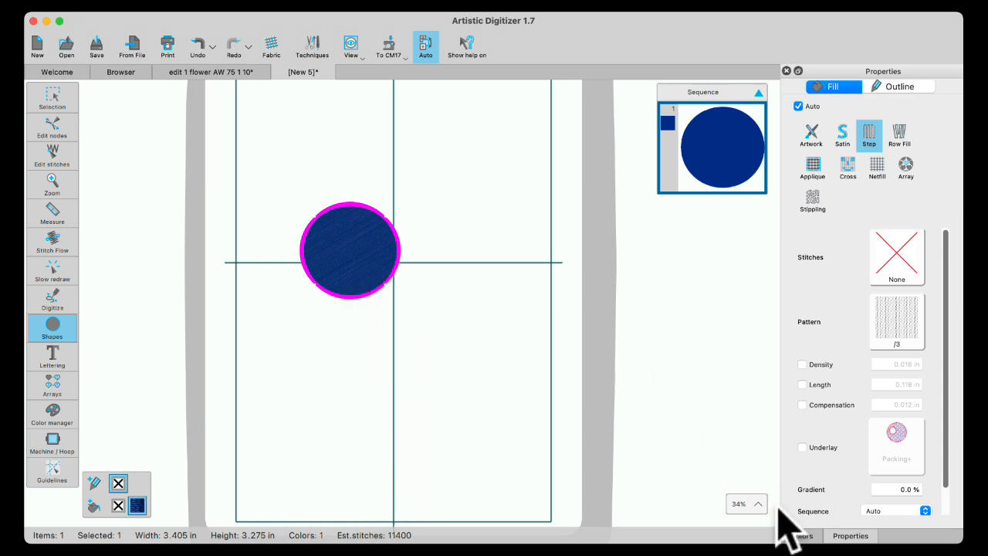
{"action": "left_click", "coordinate": [804, 535]}
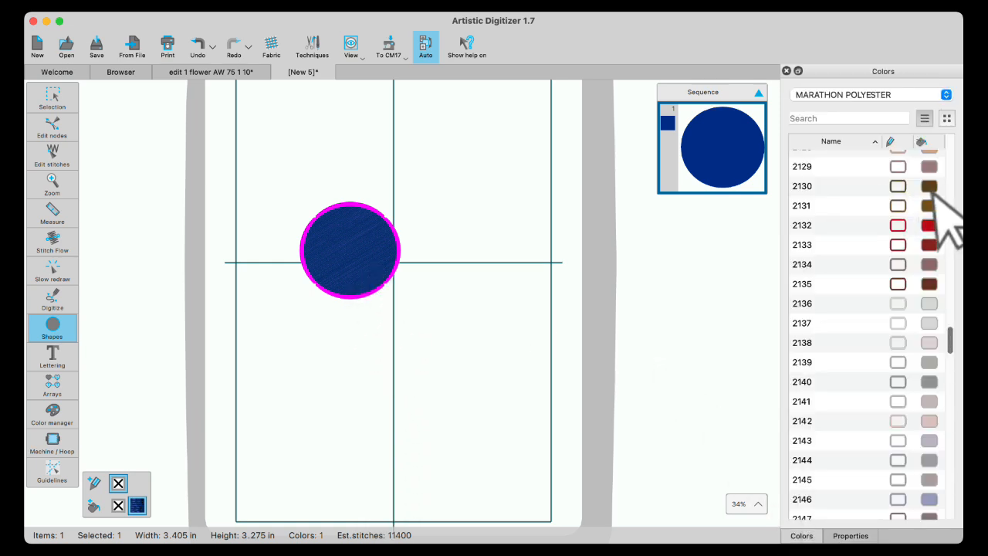
{"action": "left_click", "coordinate": [930, 187]}
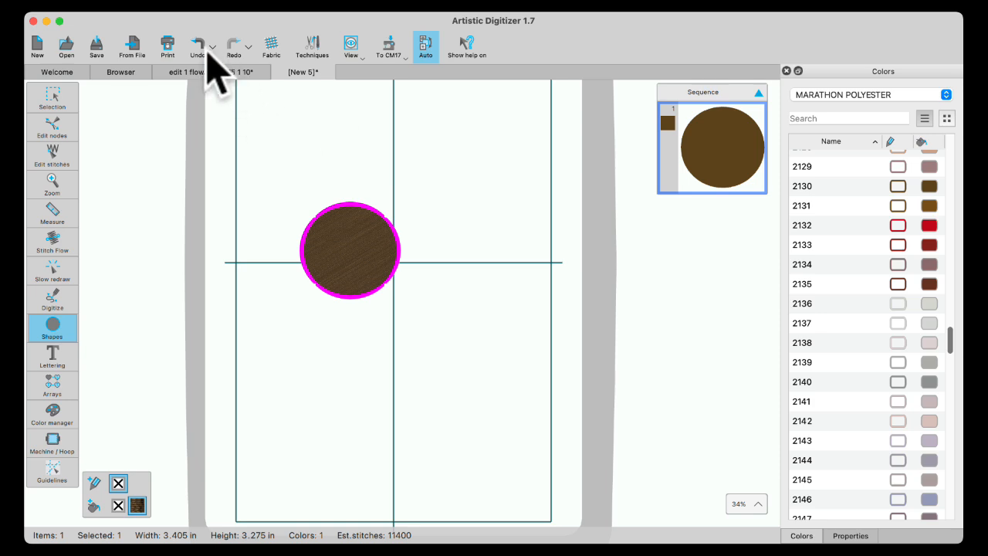
- Copy and paste the brown circle in place and recolor the copy's fill to orange 2048
{"action": "left_click", "coordinate": [52, 91]}
{"action": "left_click", "coordinate": [268, 48]}
{"action": "left_click", "coordinate": [304, 47]}
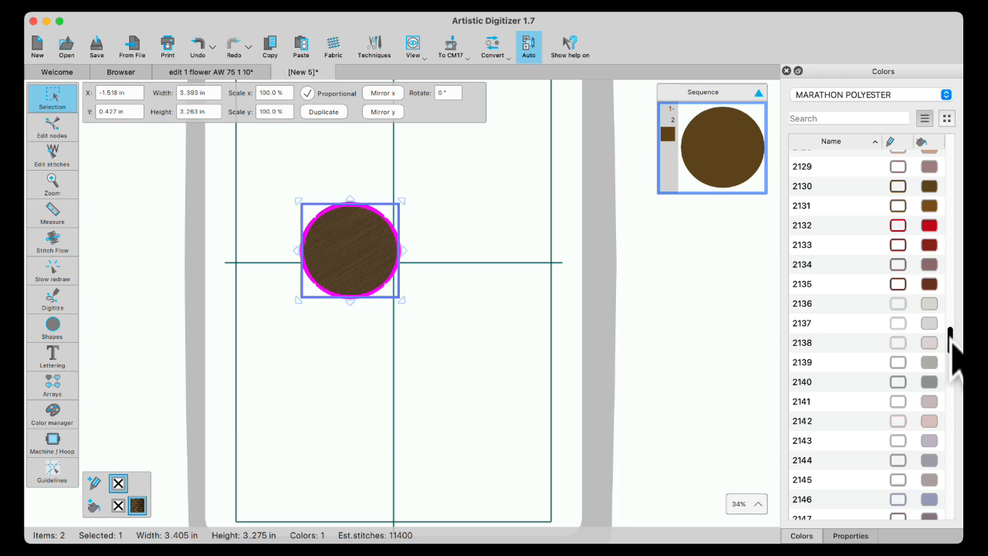
{"action": "left_click_drag", "start_coordinate": [951, 343], "coordinate": [951, 210]}
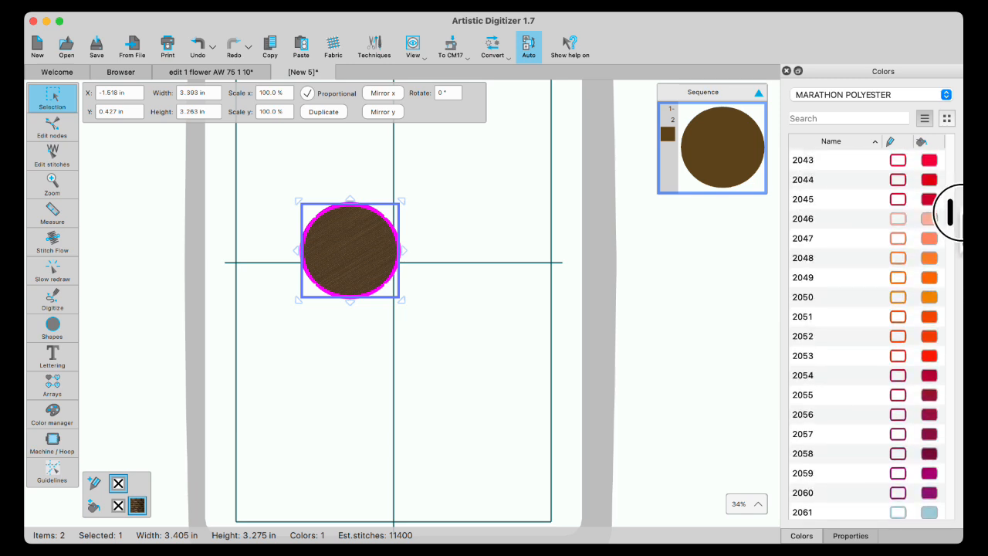
{"action": "left_click", "coordinate": [930, 259]}
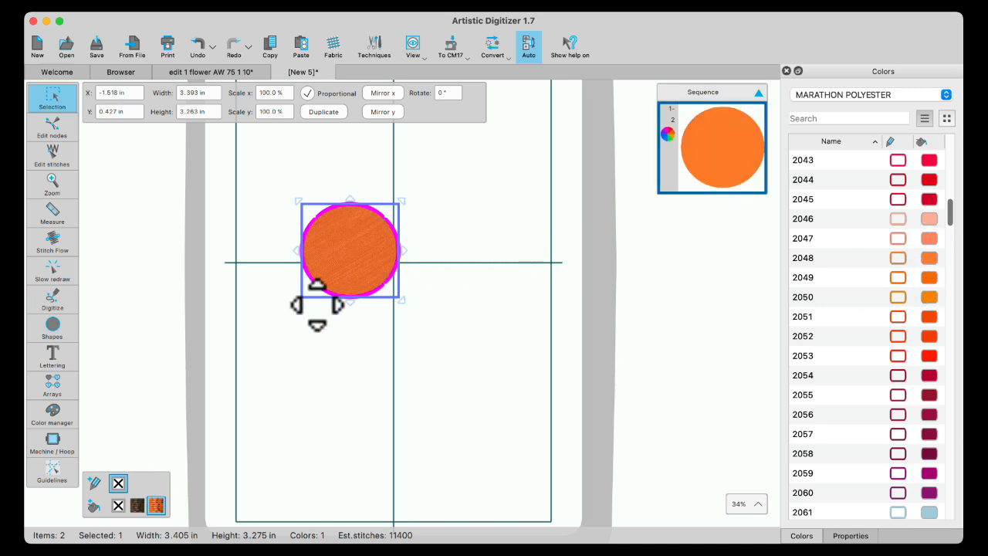
- Select the hidden brown circle by its color and switch the stitching sequence from automatic to manual
{"action": "right_click", "coordinate": [140, 507]}
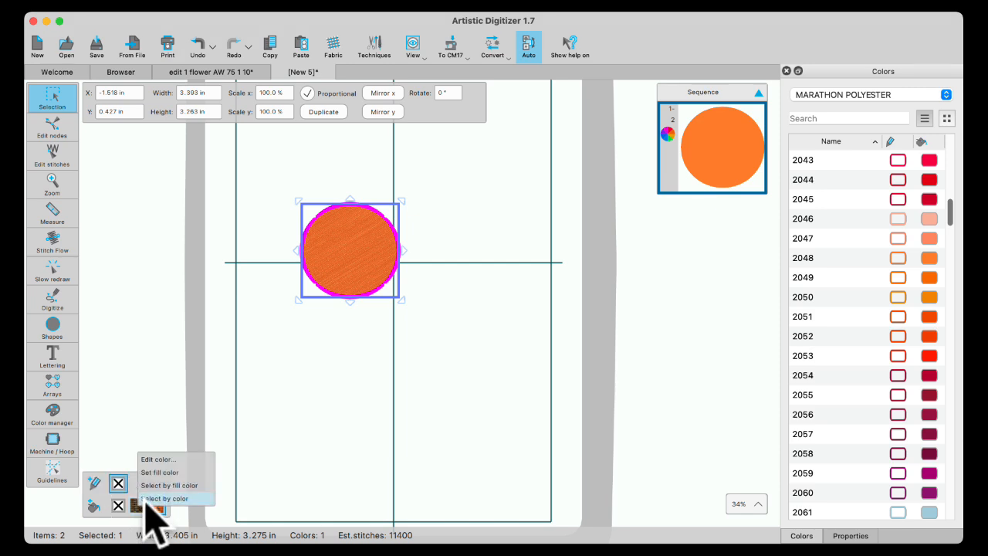
{"action": "left_click", "coordinate": [152, 499]}
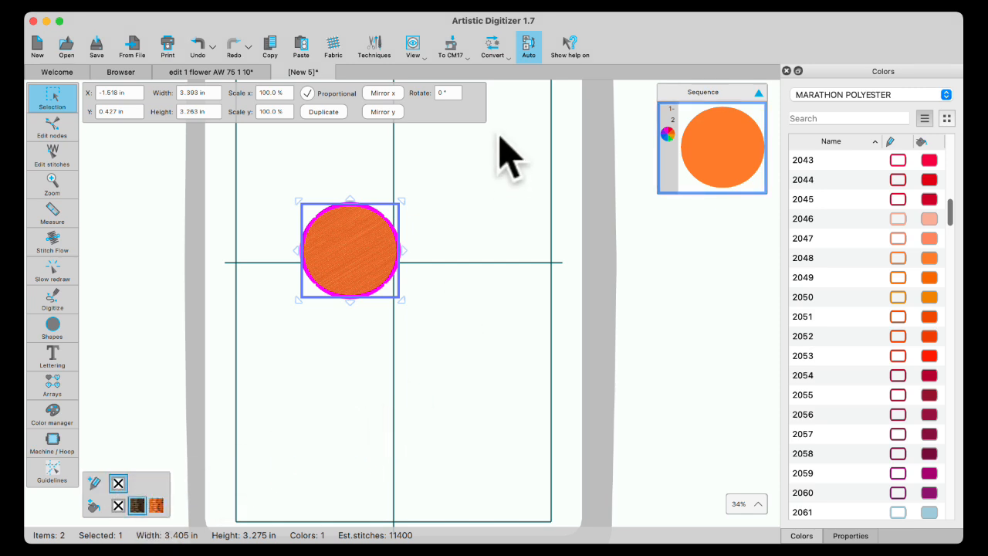
{"action": "left_click", "coordinate": [531, 45]}
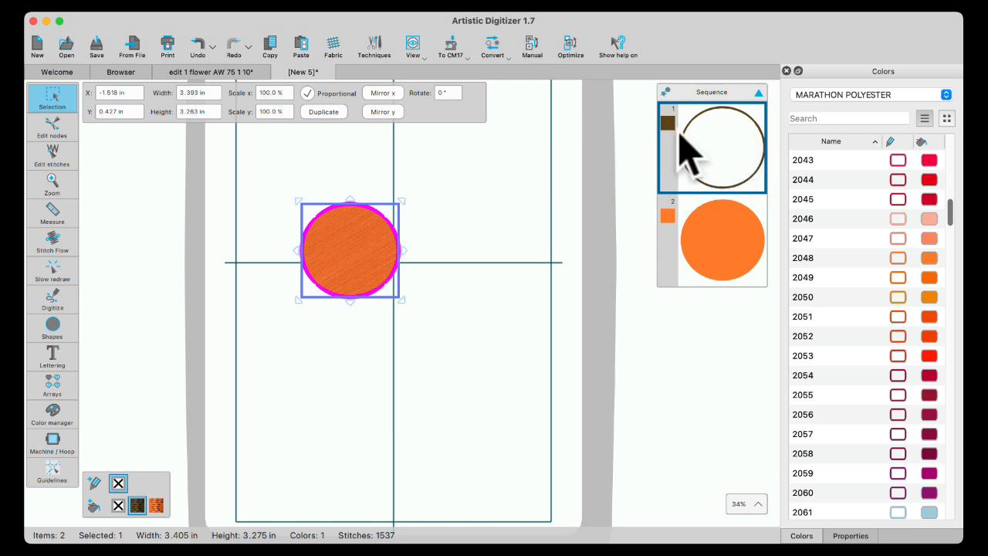
- Set Remove overlaps to Never for the brown circle and for the orange circle
{"action": "left_click", "coordinate": [860, 535]}
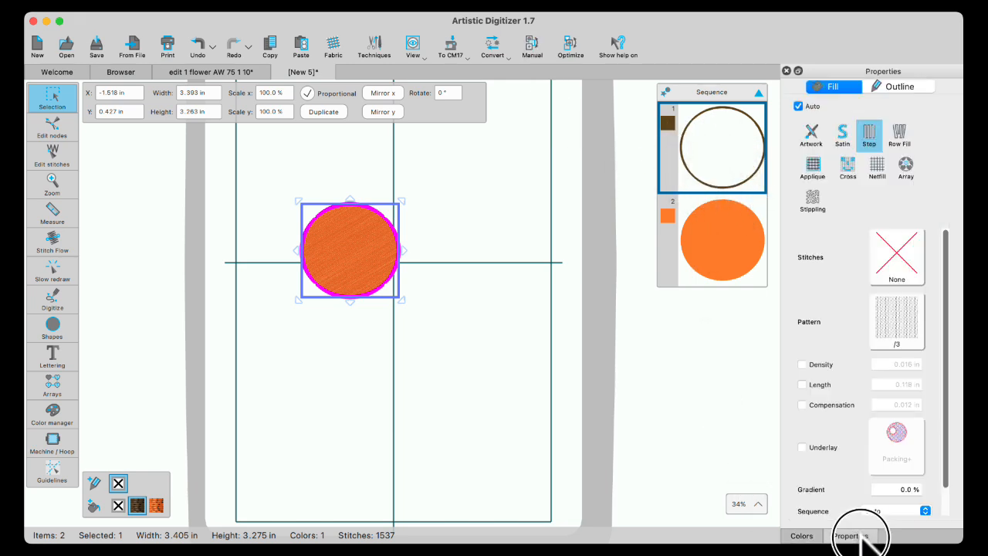
{"action": "scroll", "coordinate": [941, 506], "scroll_direction": "down", "scroll_amount": 2}
{"action": "left_click", "coordinate": [925, 506]}
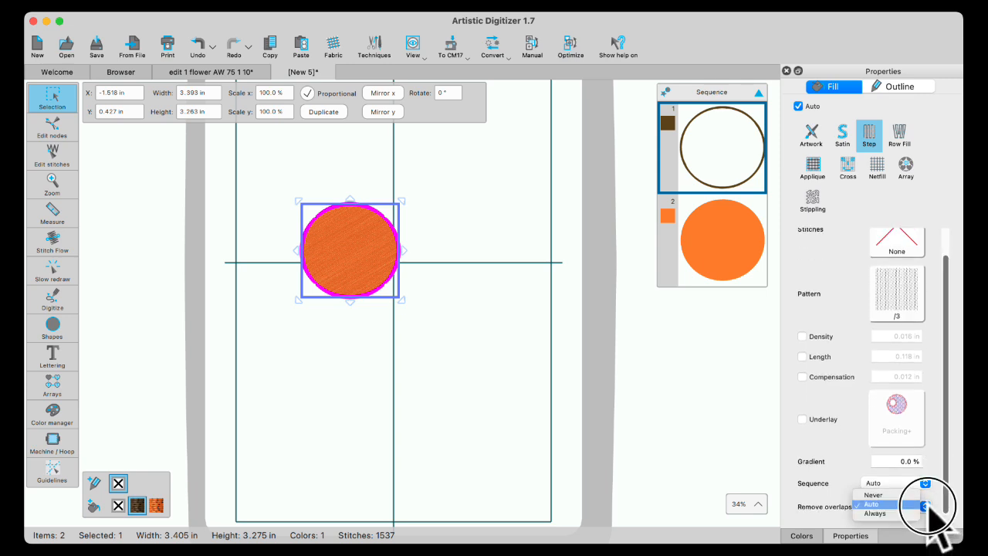
{"action": "left_click", "coordinate": [879, 503]}
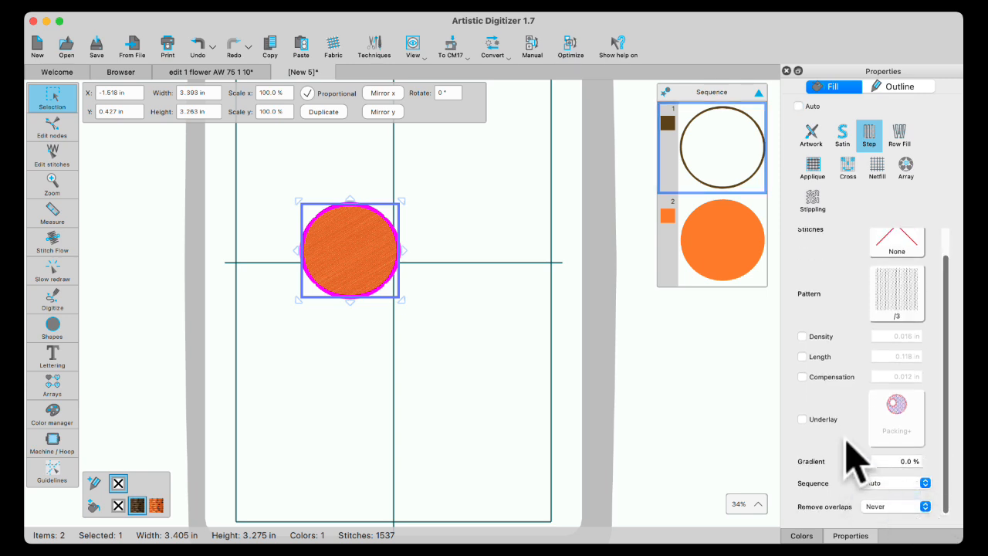
{"action": "left_click", "coordinate": [730, 259]}
{"action": "left_click", "coordinate": [925, 507]}
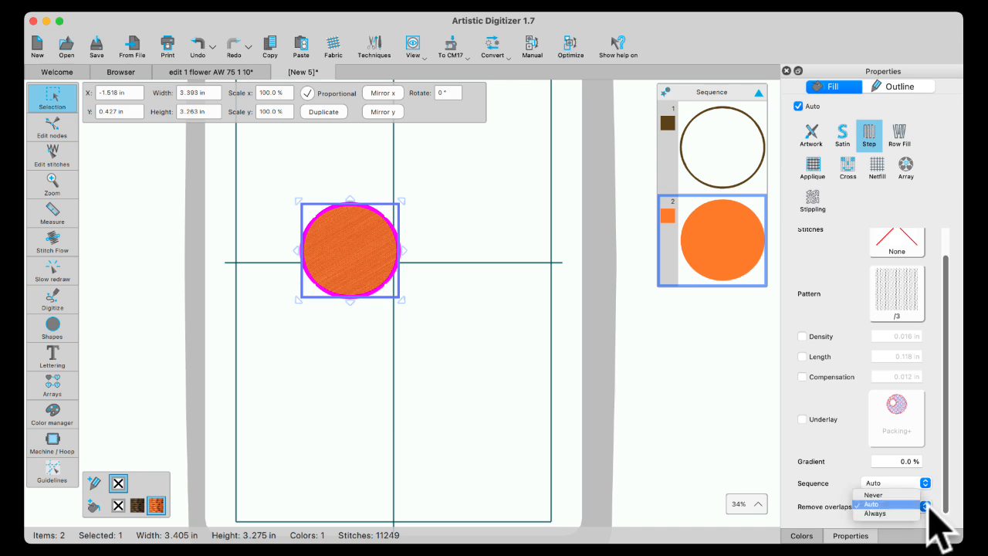
{"action": "left_click", "coordinate": [888, 496]}
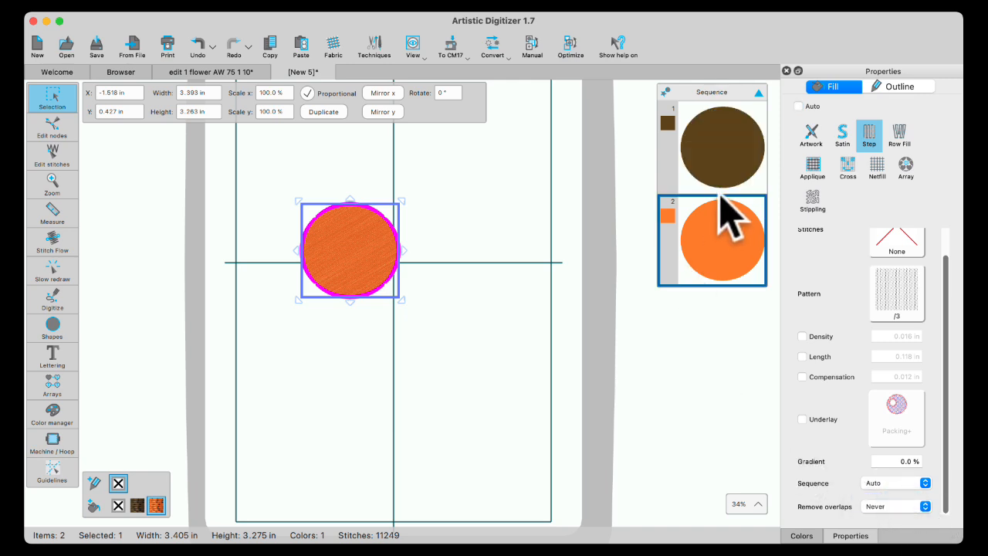
- Select the brown circle in the sequence and set its fill gradient to -300%
{"action": "left_click", "coordinate": [721, 146]}
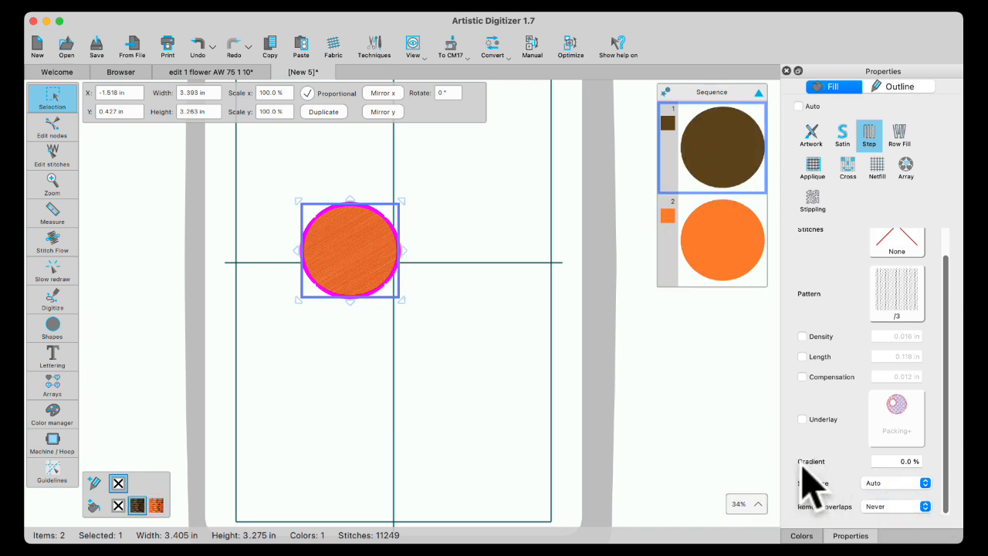
{"action": "left_click", "coordinate": [919, 462]}
{"action": "key", "text": "Return"}
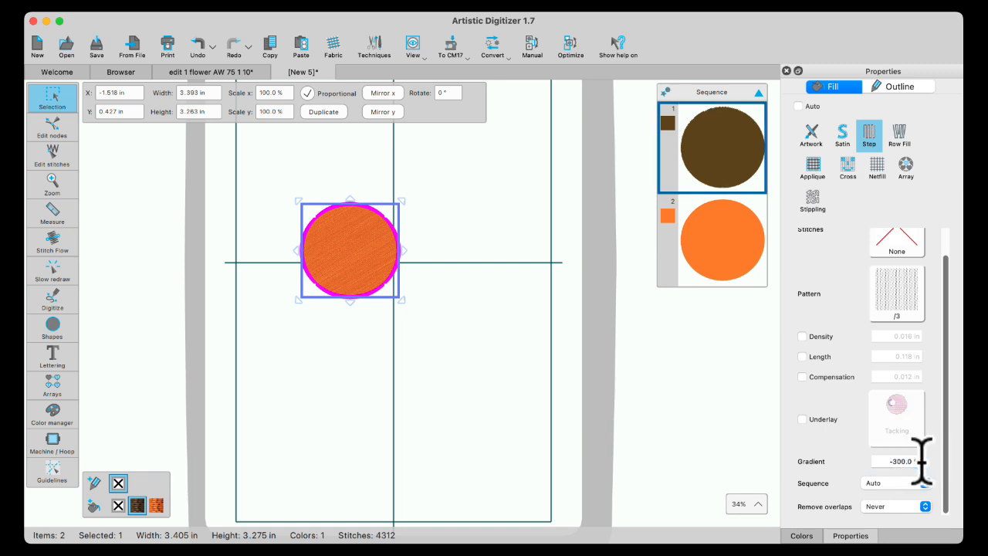
- Move the orange circle down clear of the brown one and set its fill gradient to 300%
{"action": "left_click", "coordinate": [363, 263]}
{"action": "left_click_drag", "start_coordinate": [363, 265], "coordinate": [345, 373]}
{"action": "scroll", "coordinate": [361, 291], "scroll_direction": "up", "scroll_amount": 5}
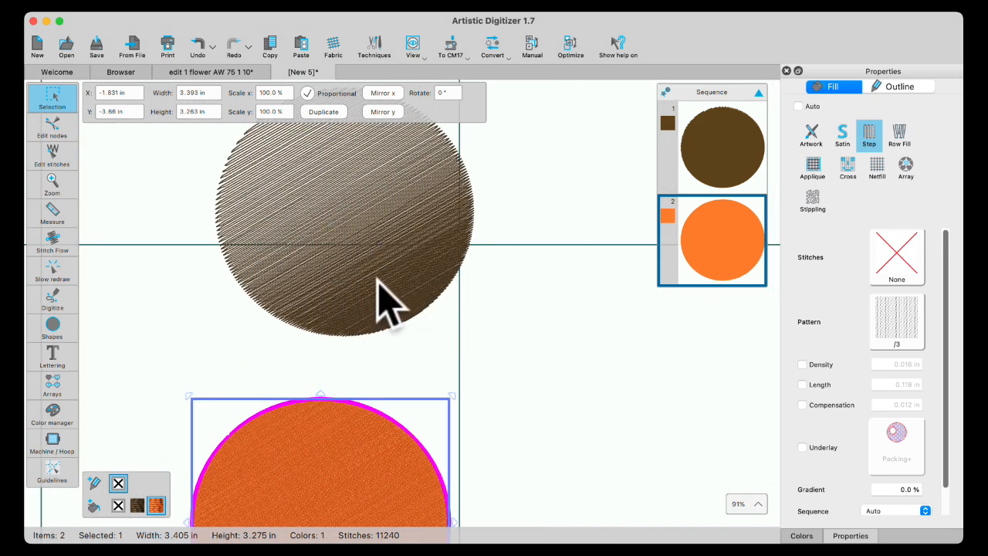
{"action": "left_click", "coordinate": [337, 469]}
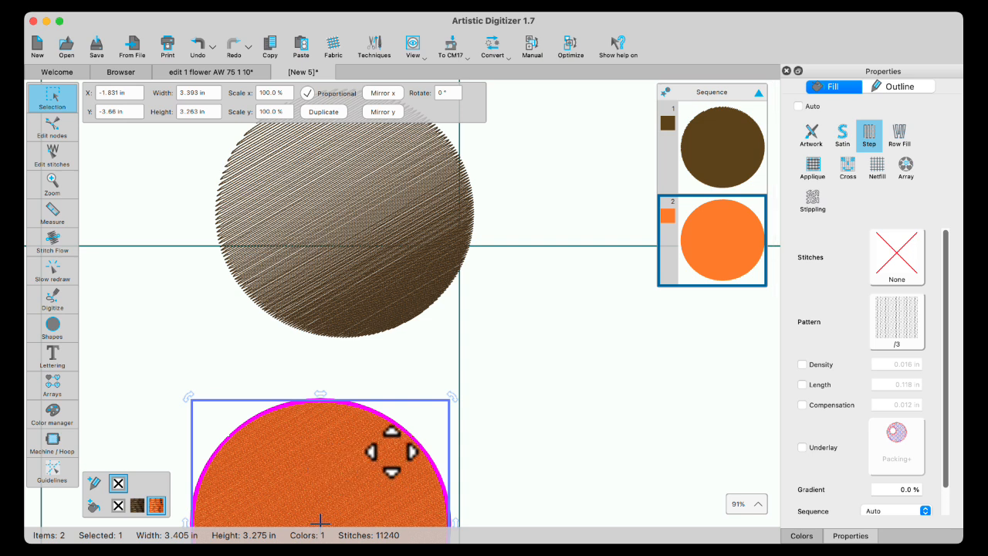
{"action": "left_click", "coordinate": [873, 488]}
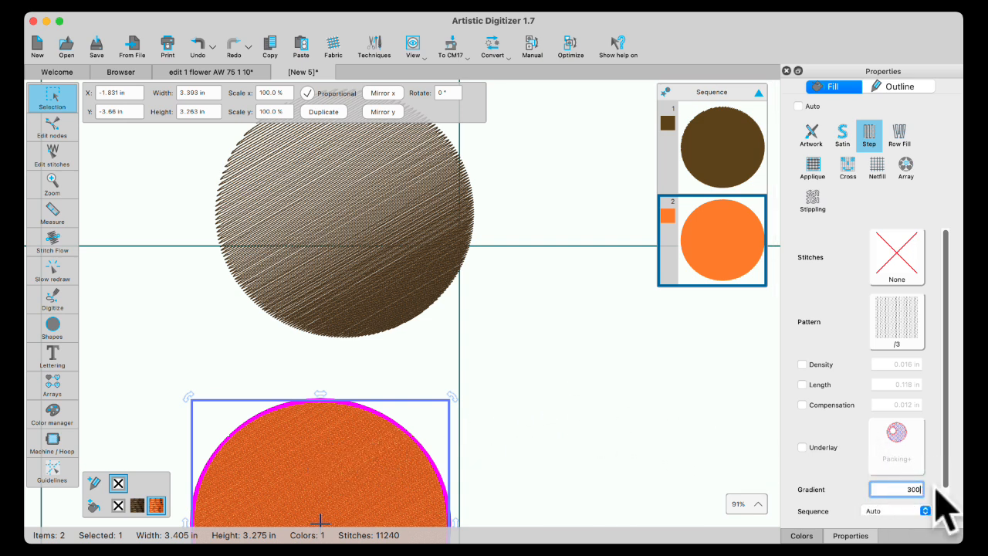
{"action": "key", "text": "Return"}
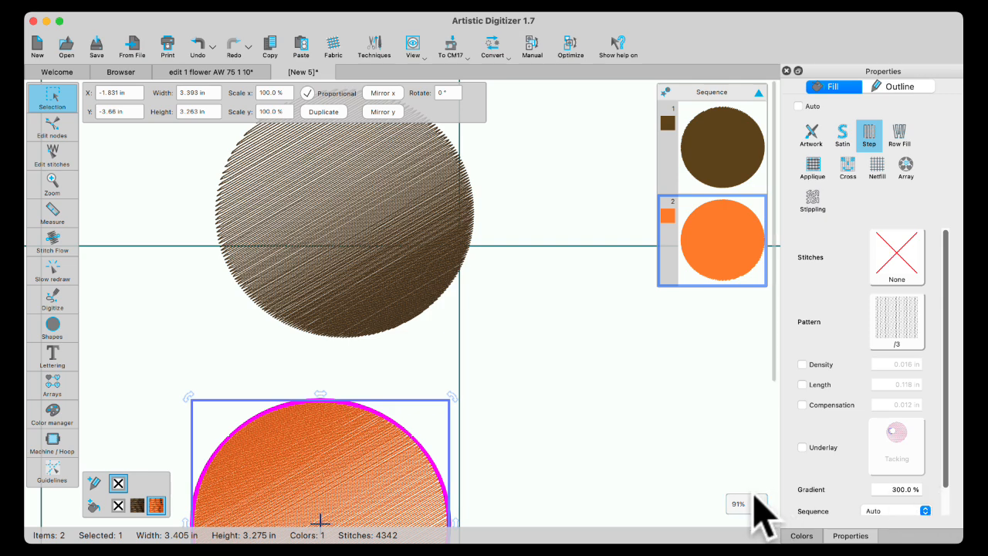
- Lay the orange circle back over the brown one and try gradients of 200% and 104% before restoring 300%
{"action": "left_click_drag", "start_coordinate": [318, 478], "coordinate": [340, 163]}
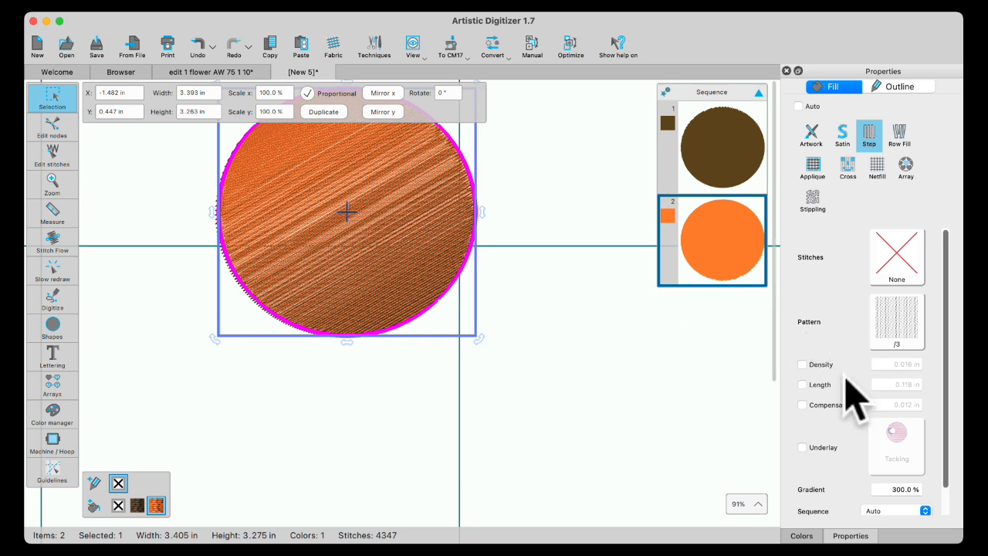
{"action": "left_click", "coordinate": [888, 491]}
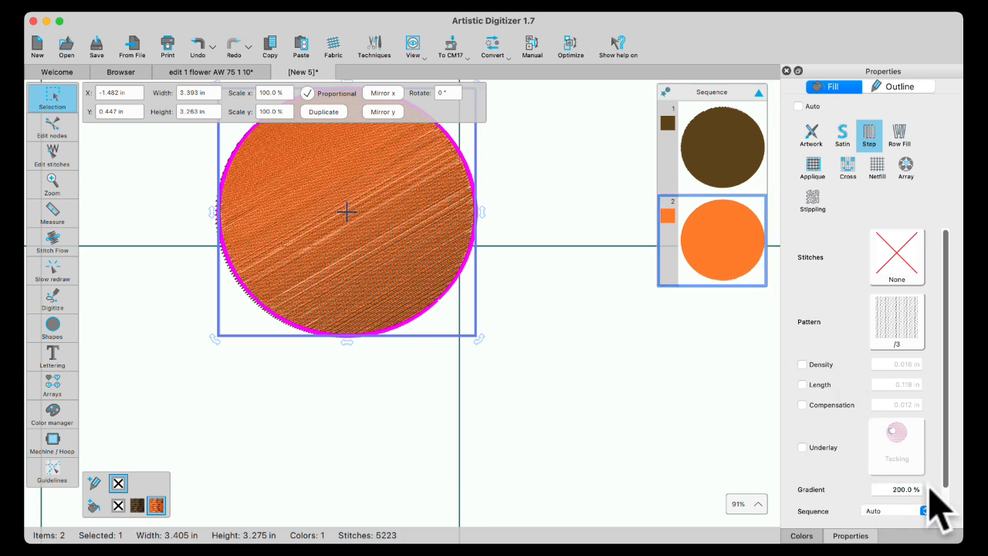
{"action": "left_click", "coordinate": [891, 490]}
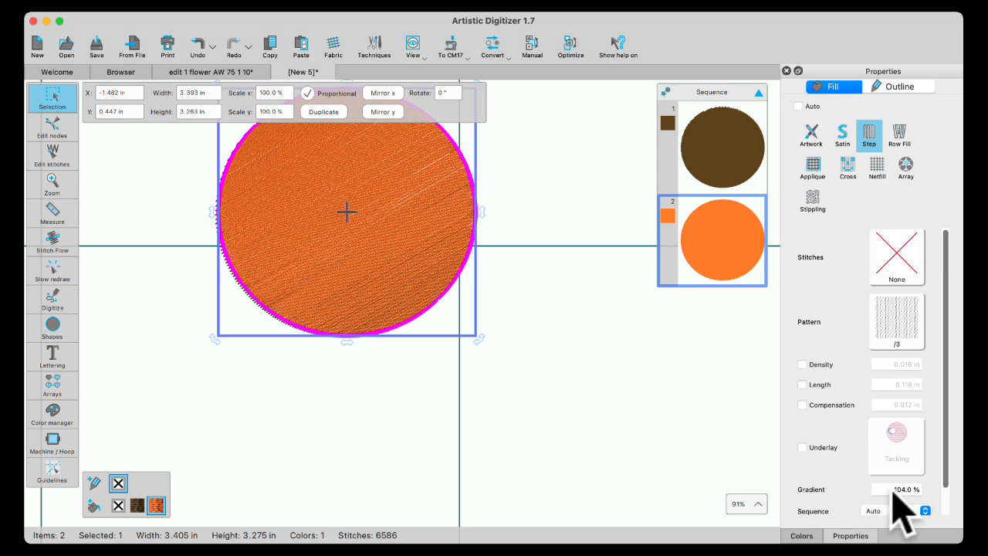
{"action": "left_click_drag", "start_coordinate": [893, 489], "coordinate": [949, 489]}
{"action": "scroll", "coordinate": [882, 529], "scroll_direction": "down", "scroll_amount": 2}
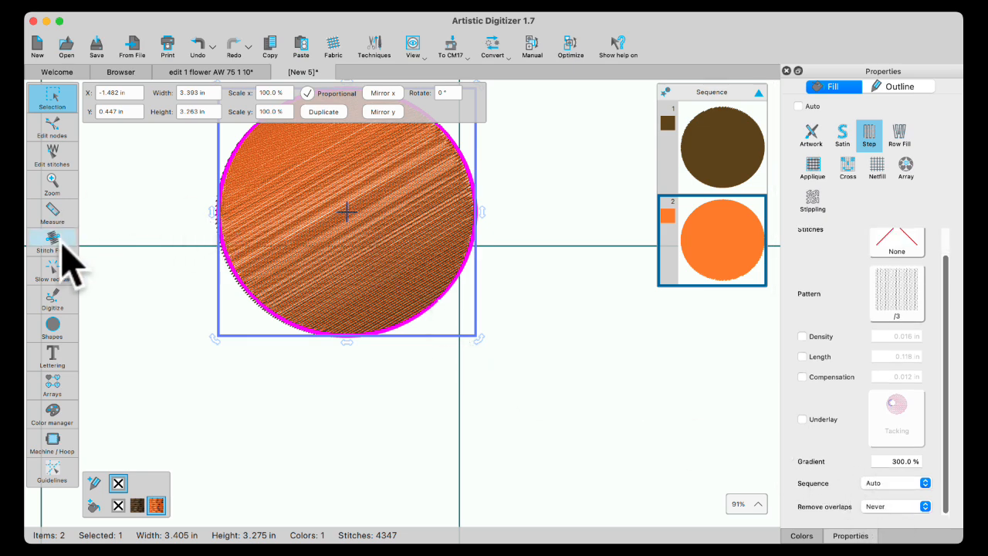
- Move the orange circle down to uncover the brown one and redirect the brown fill's stitch flow with a slanted, curved direction line
{"action": "left_click_drag", "start_coordinate": [324, 210], "coordinate": [321, 418]}
{"action": "left_click", "coordinate": [265, 228]}
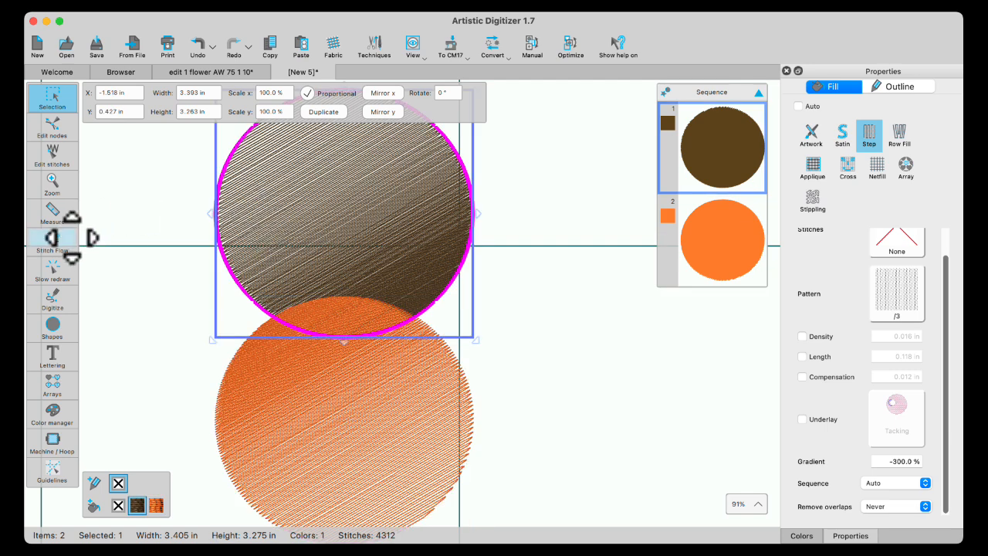
{"action": "left_click", "coordinate": [57, 242]}
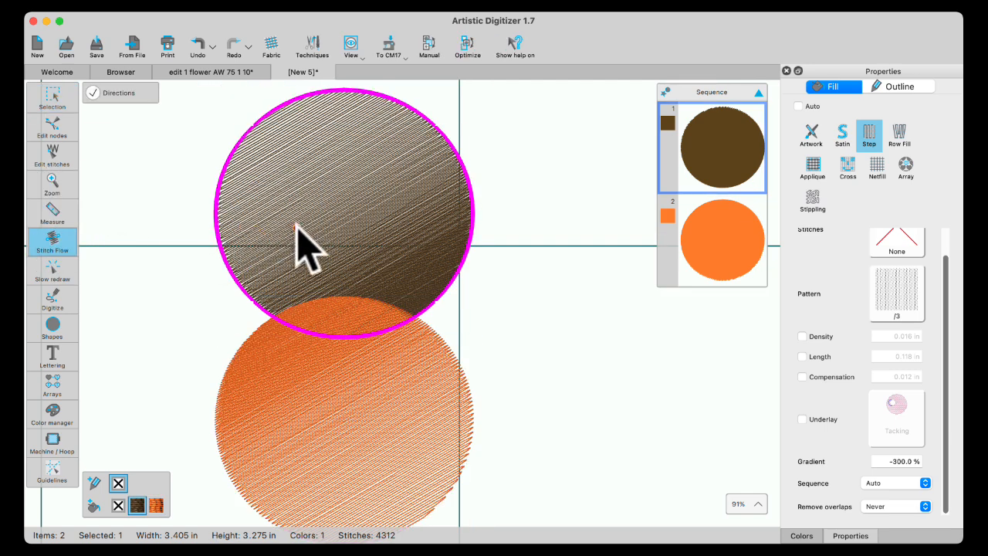
{"action": "left_click_drag", "start_coordinate": [296, 225], "coordinate": [353, 193]}
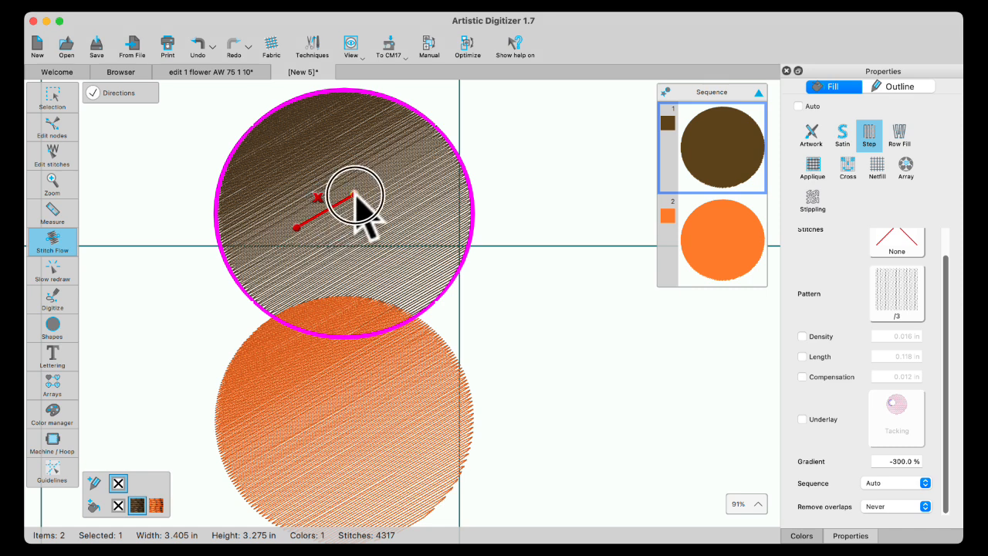
{"action": "left_click_drag", "start_coordinate": [353, 195], "coordinate": [358, 253]}
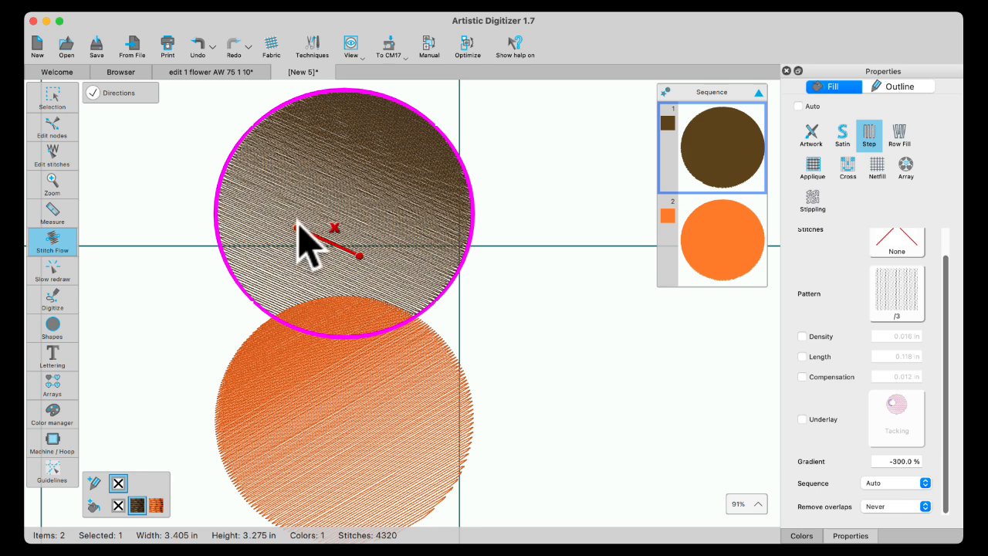
{"action": "left_click_drag", "start_coordinate": [299, 228], "coordinate": [401, 209]}
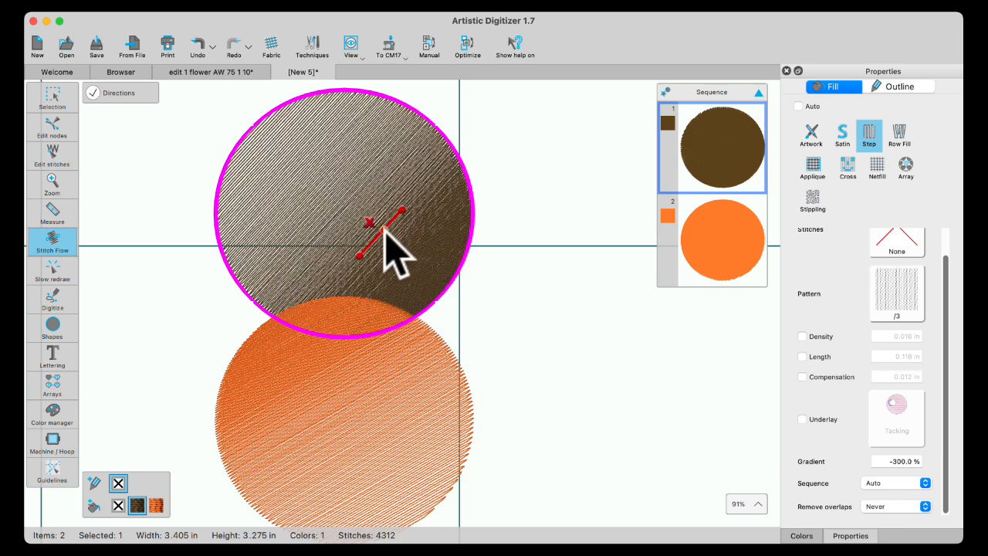
{"action": "mouse_move", "coordinate": [382, 232]}
{"action": "left_mouse_down"}
{"action": "mouse_move", "coordinate": [372, 234]}
{"action": "mouse_move", "coordinate": [379, 247]}
{"action": "left_mouse_up"}
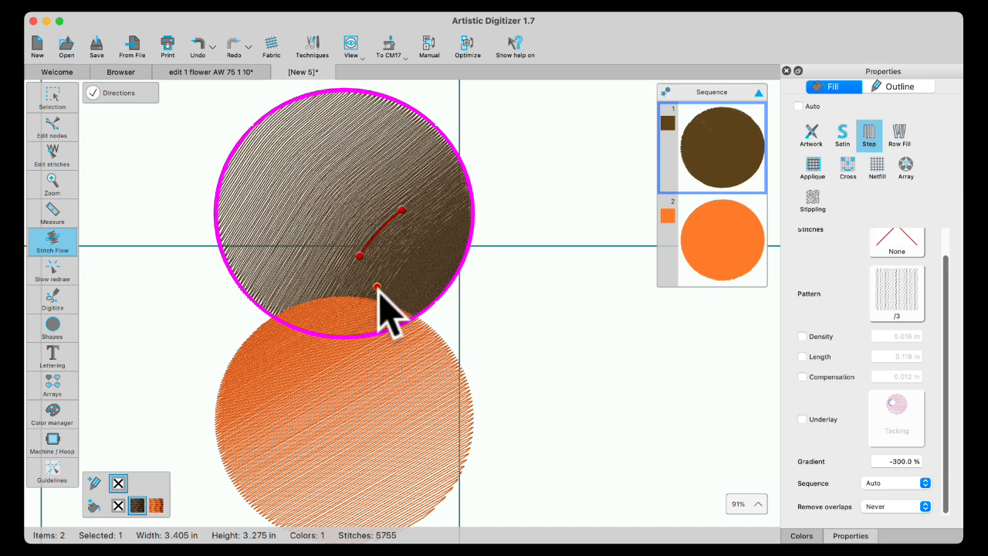
- Add a slanted stitch flow direction line to the orange circle's fill and bend it into a curve
{"action": "left_click", "coordinate": [364, 413]}
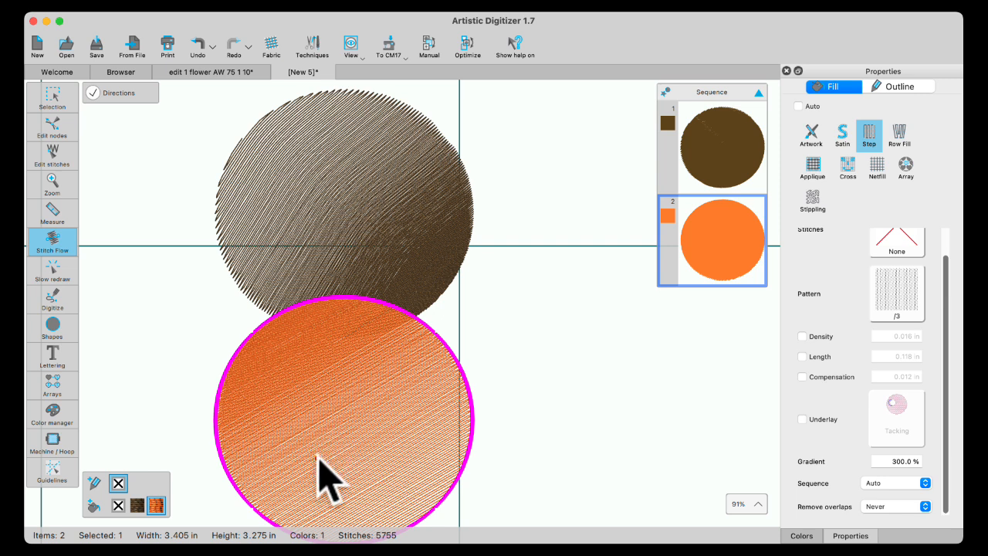
{"action": "left_click_drag", "start_coordinate": [318, 458], "coordinate": [373, 430]}
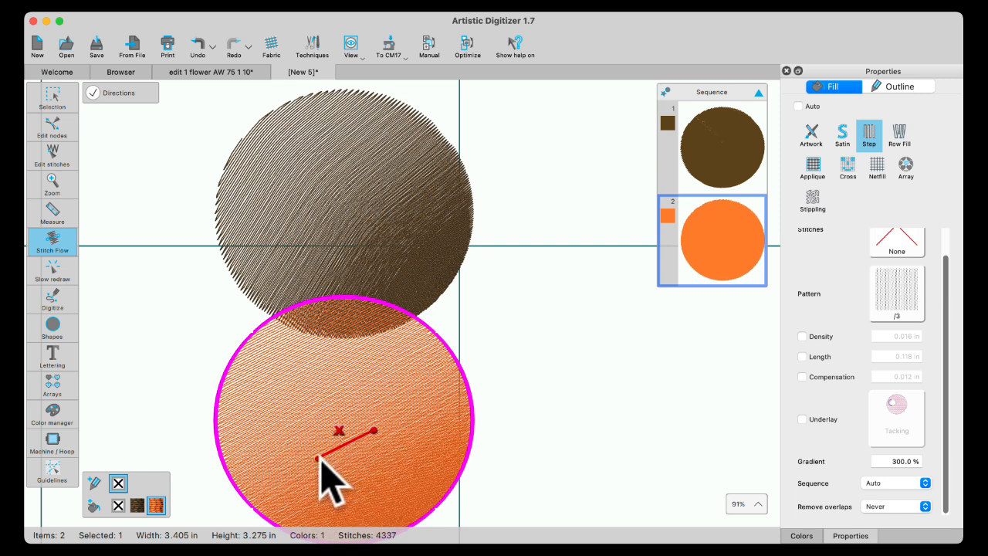
{"action": "left_click_drag", "start_coordinate": [318, 458], "coordinate": [410, 407]}
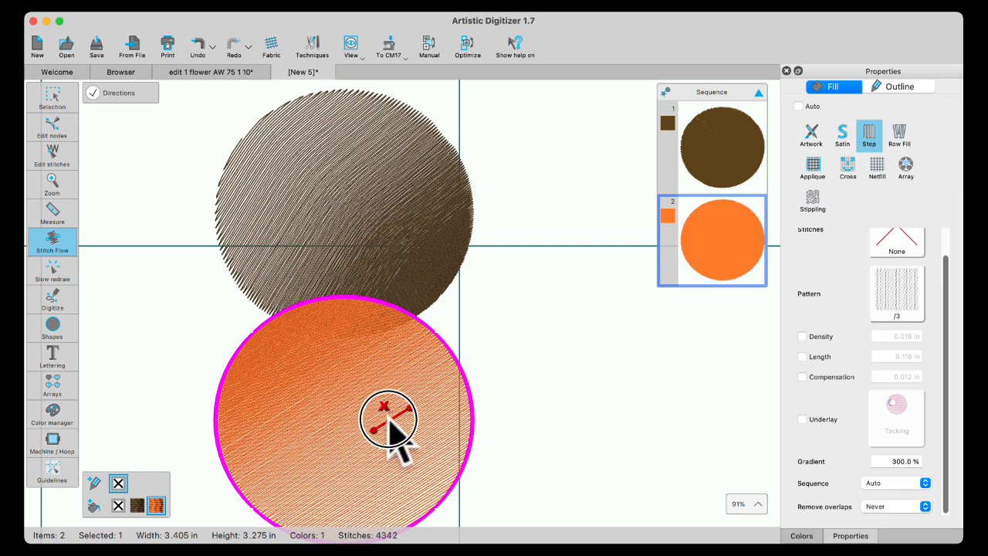
{"action": "left_click", "coordinate": [385, 422]}
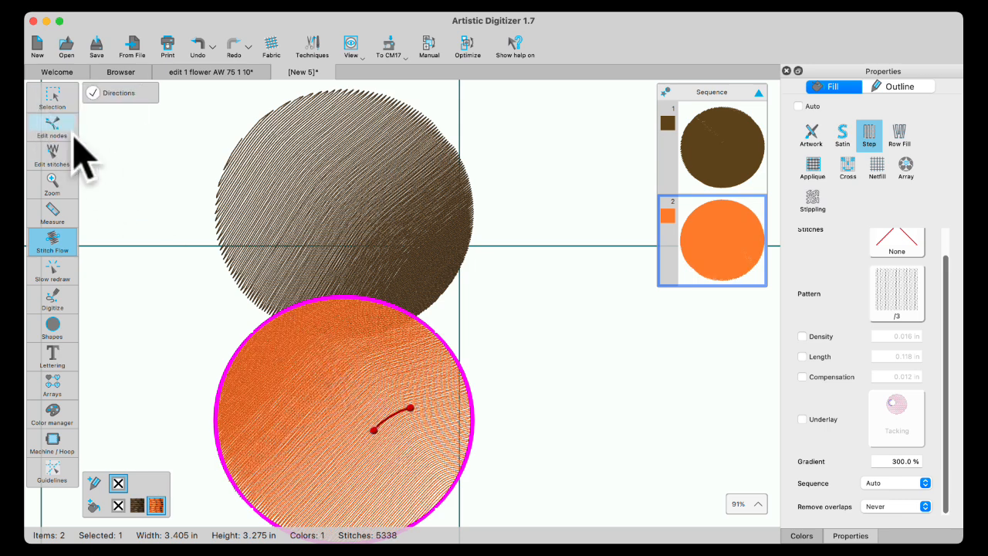
- Lay the orange circle back over the brown one and examine how the two curved gradient fills blend up close
{"action": "left_click", "coordinate": [55, 98]}
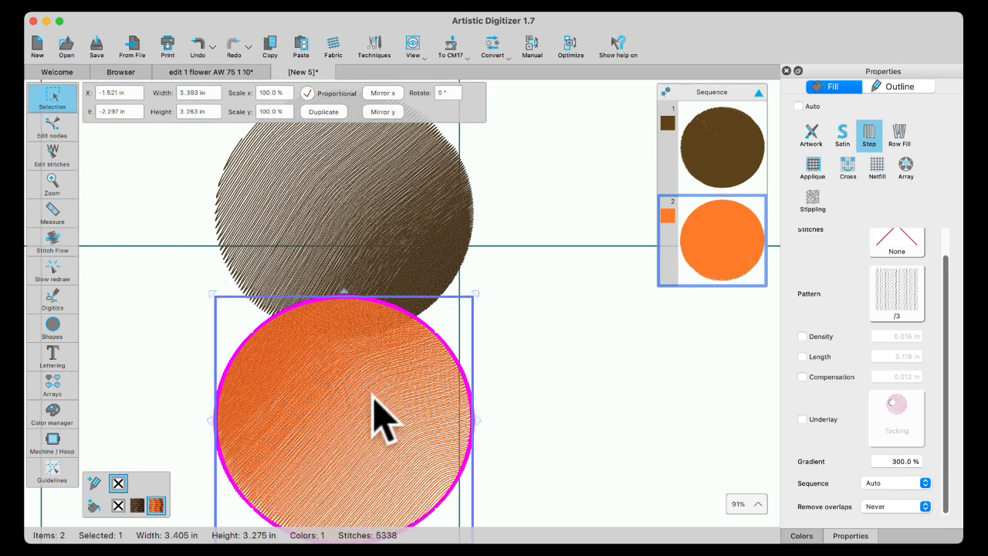
{"action": "left_click_drag", "start_coordinate": [345, 400], "coordinate": [346, 198]}
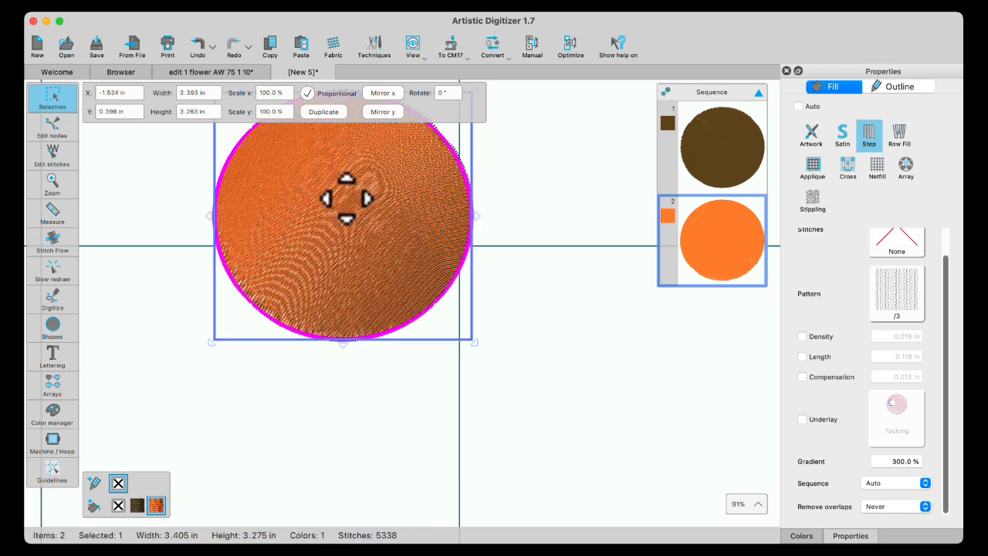
{"action": "right_click", "coordinate": [332, 417]}
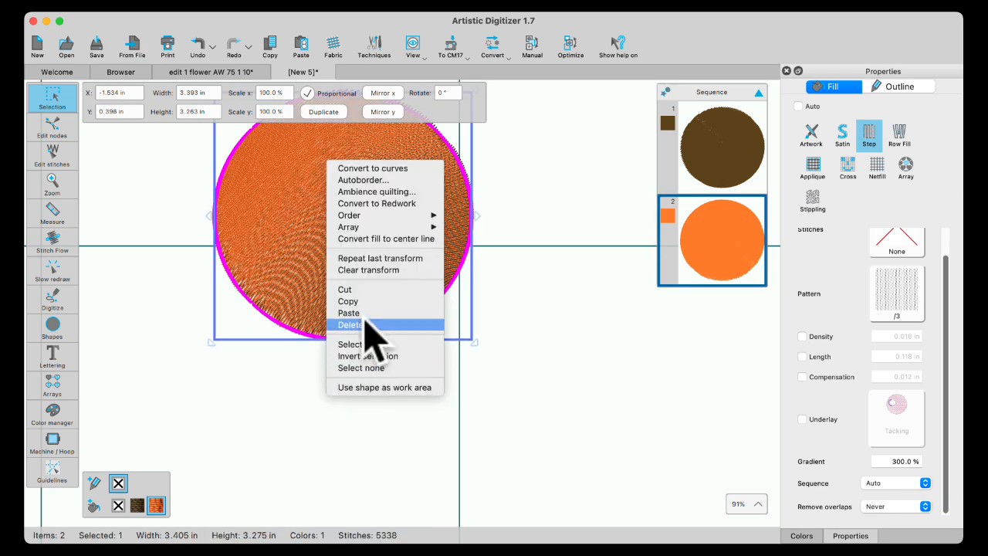
{"action": "left_click", "coordinate": [482, 367]}
{"action": "scroll", "coordinate": [360, 241], "scroll_direction": "up", "scroll_amount": 3}
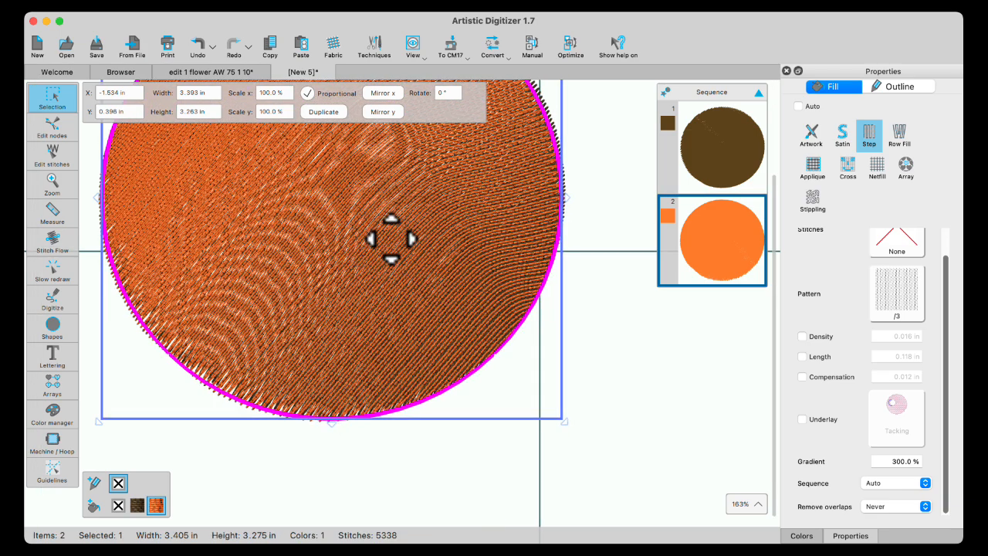
{"action": "scroll", "coordinate": [392, 239], "scroll_direction": "up", "scroll_amount": 3}
{"action": "scroll", "coordinate": [294, 275], "scroll_direction": "down", "scroll_amount": 4}
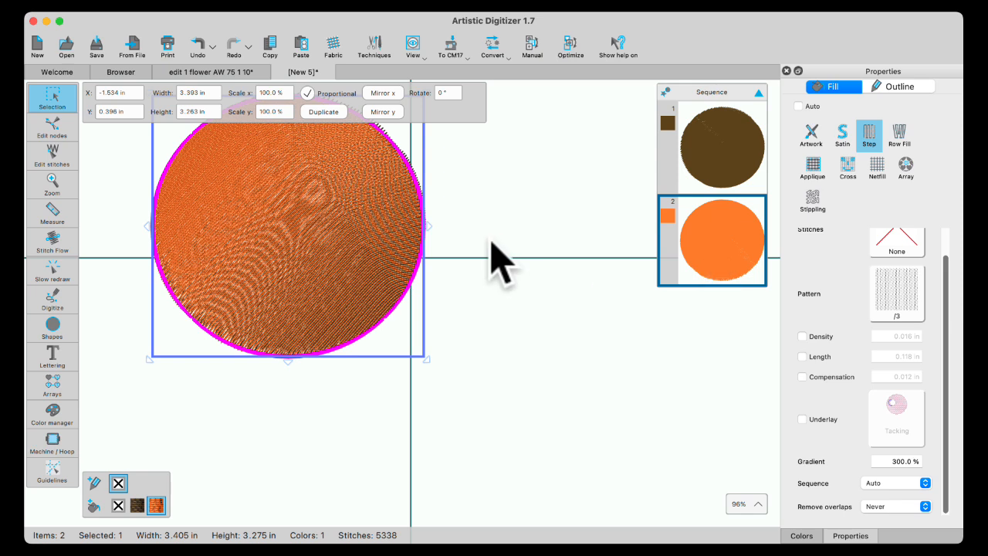
{"action": "left_click", "coordinate": [504, 548]}
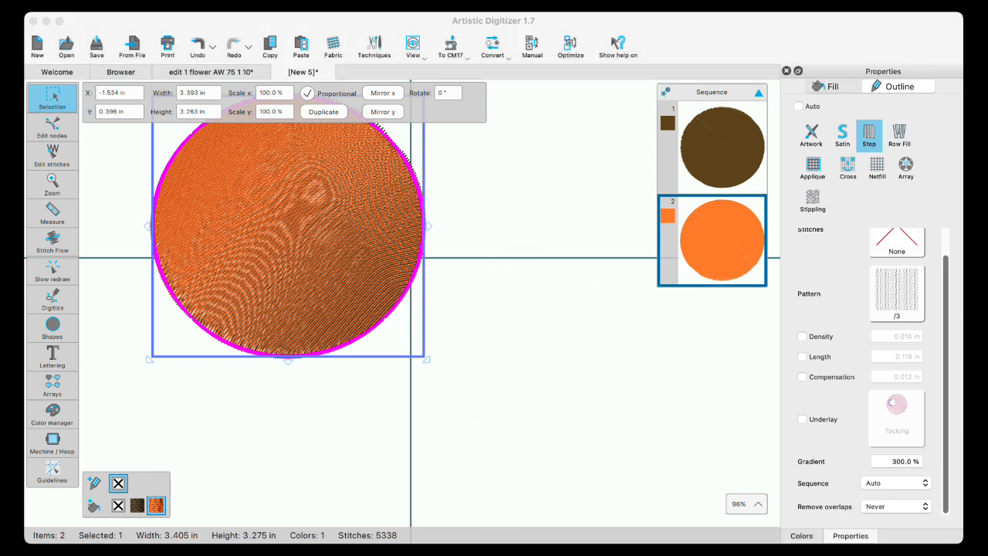